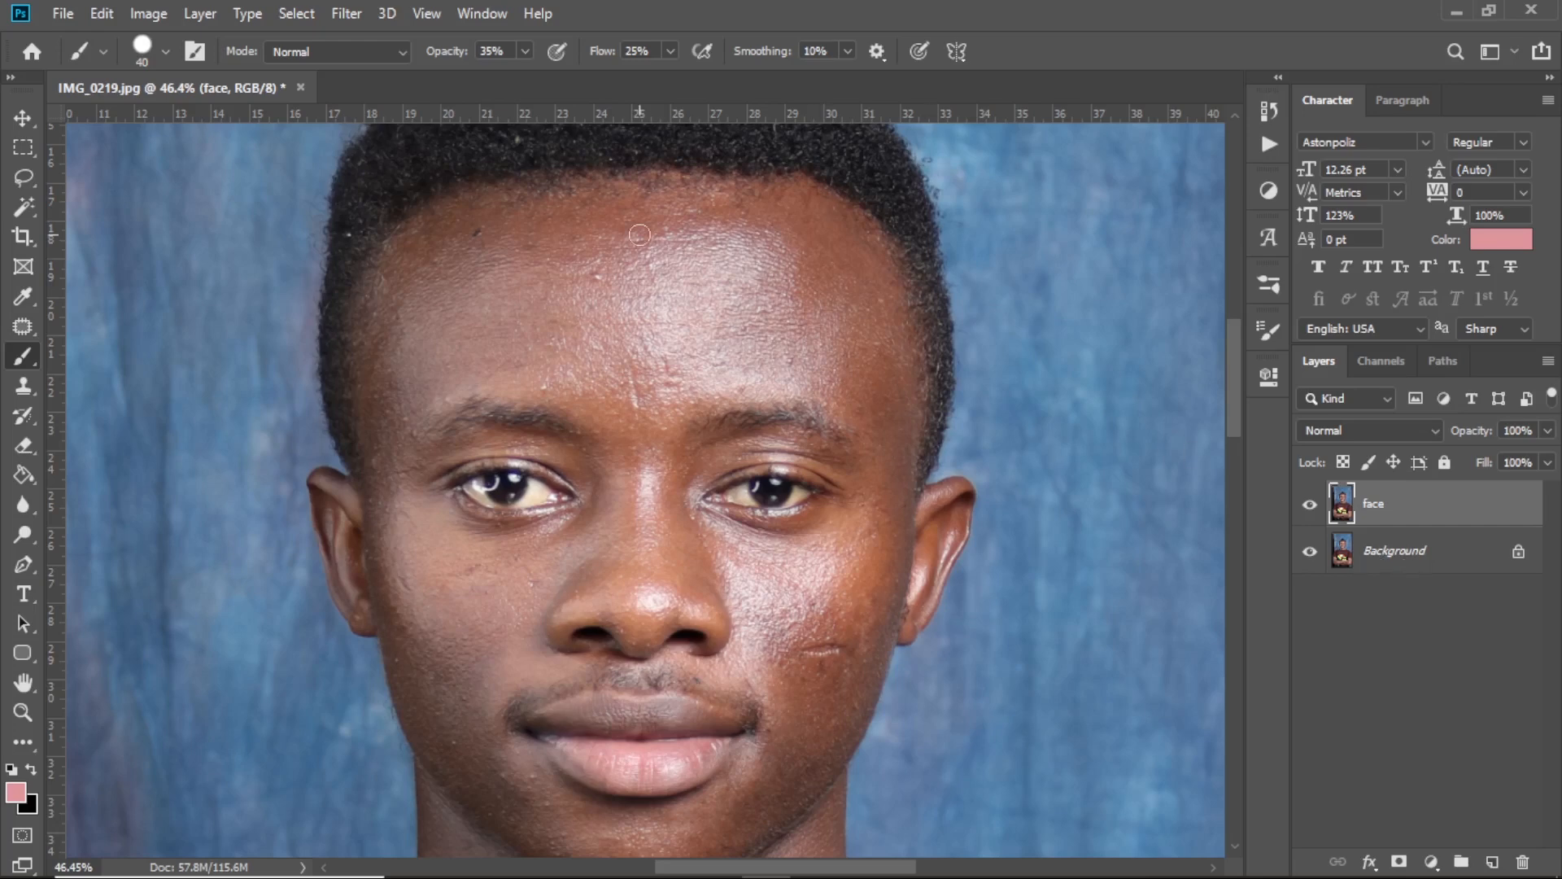
Open the SkinFiner filter on the face layer
left_click(348, 15)
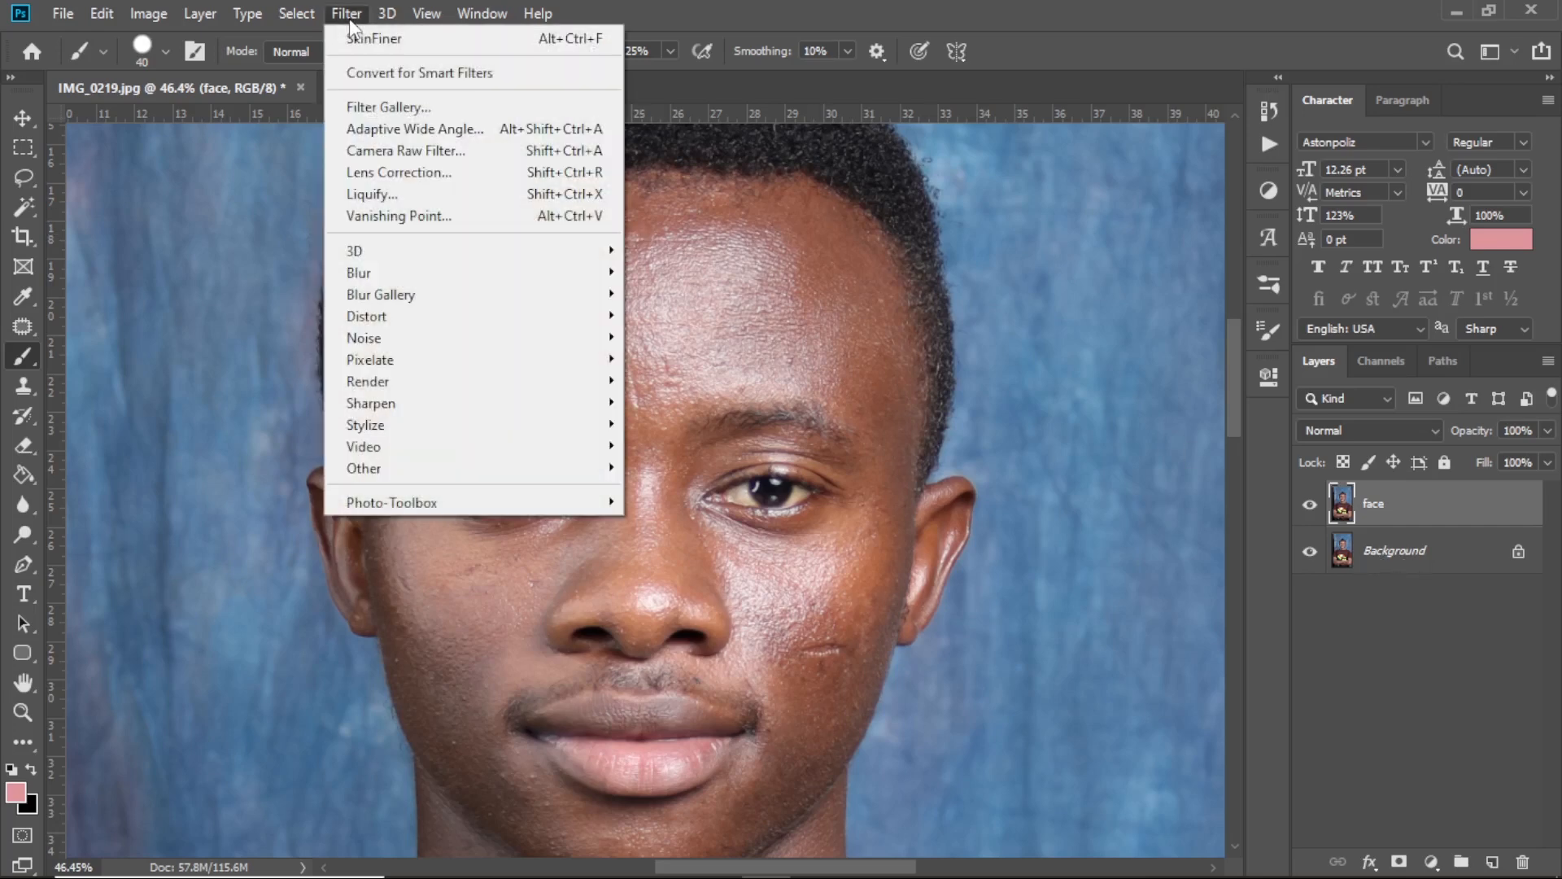
mouse_move(407, 506)
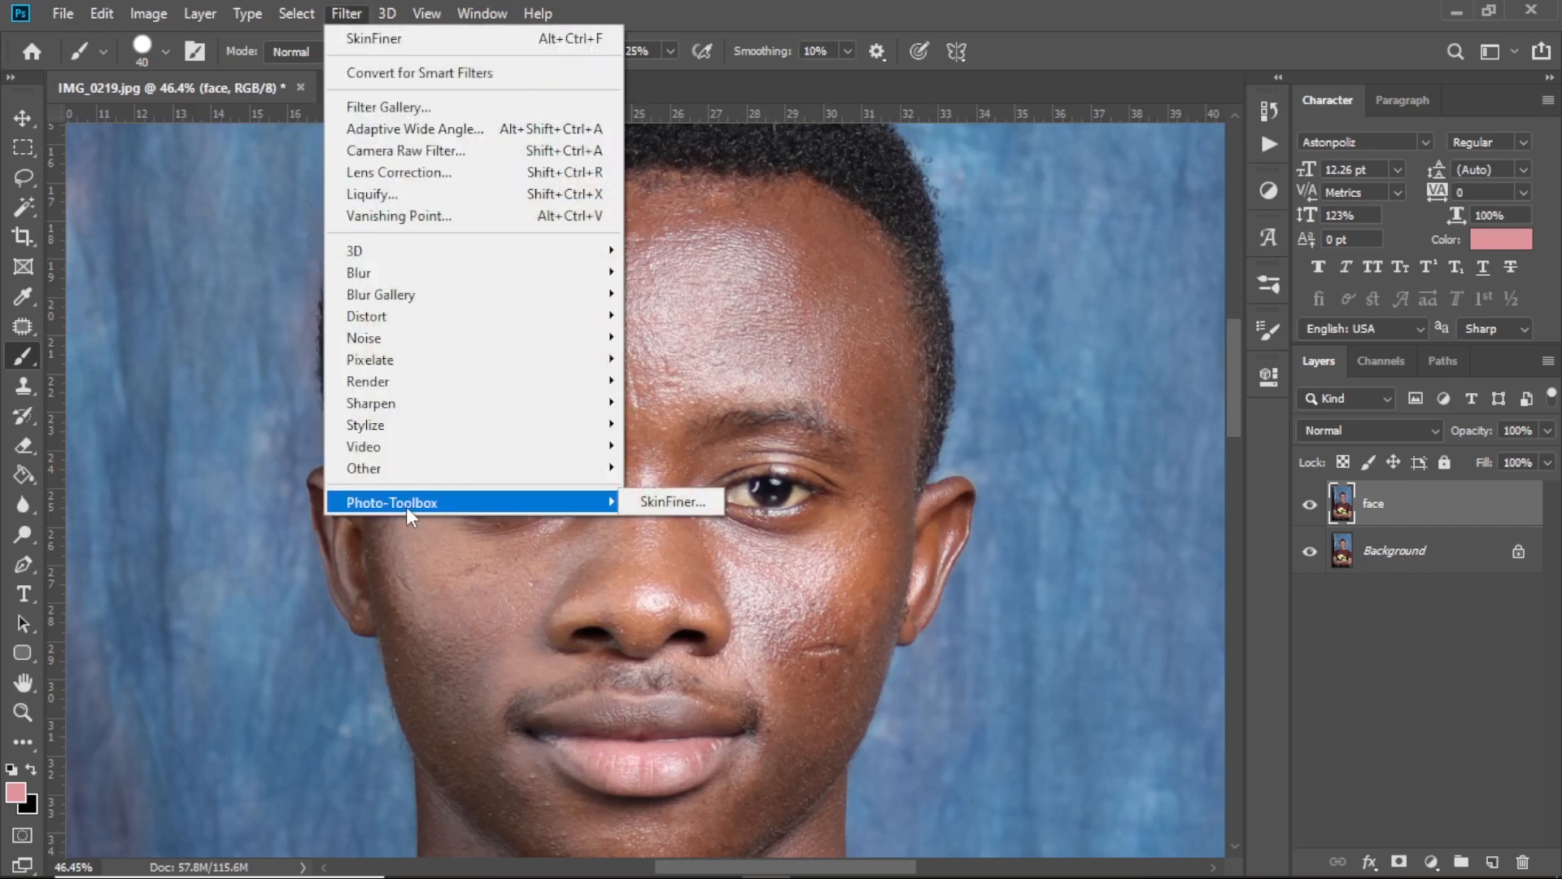
left_click(676, 501)
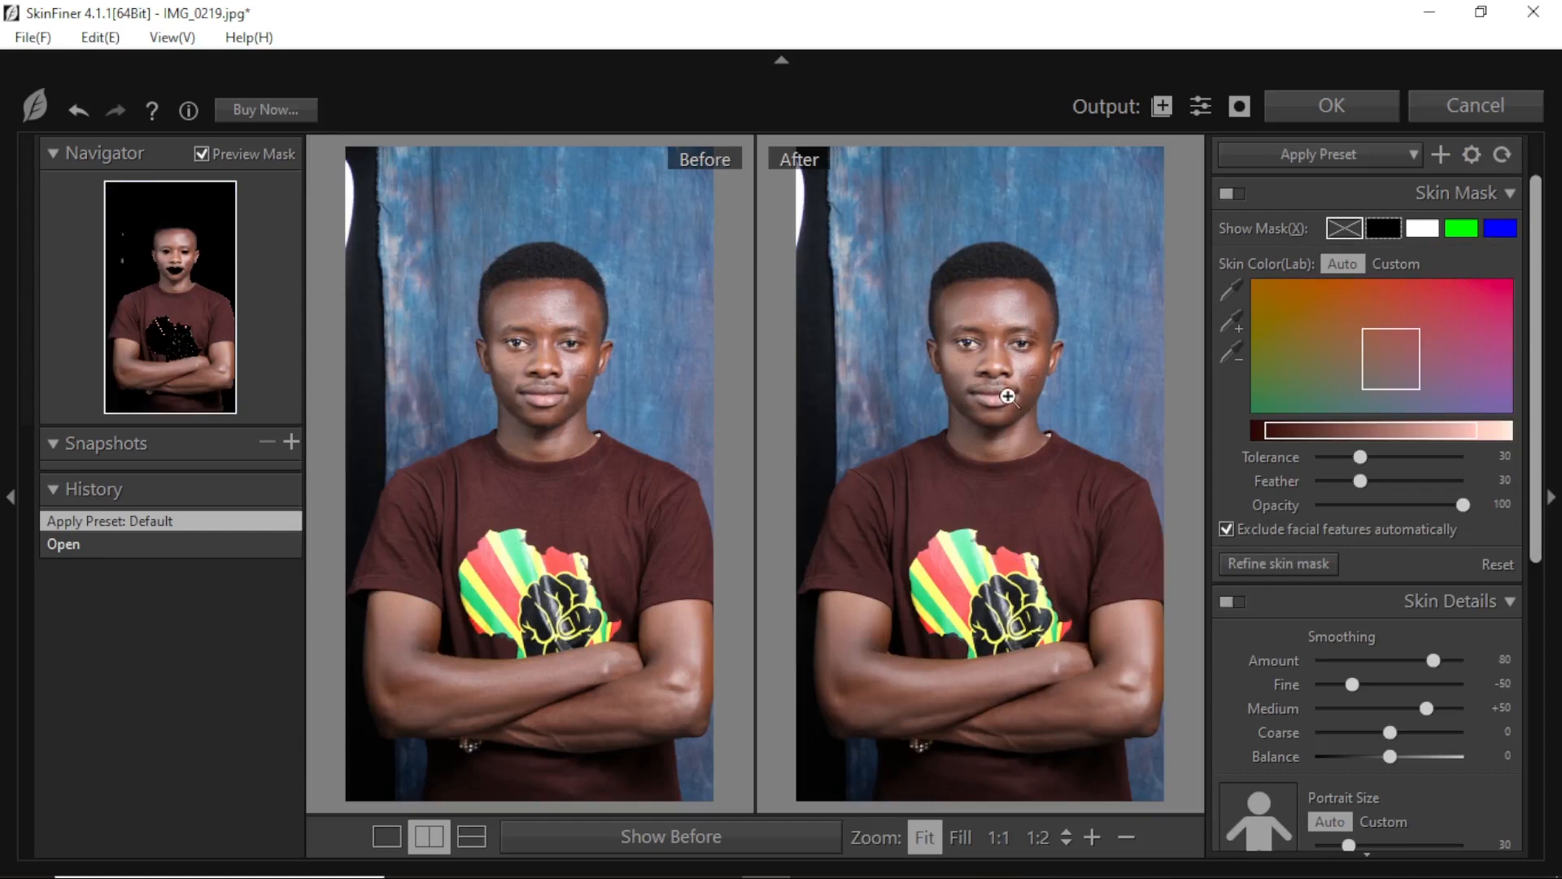
Examine the subject's facial skin in the before and after previews at several magnifications
left_click(999, 364)
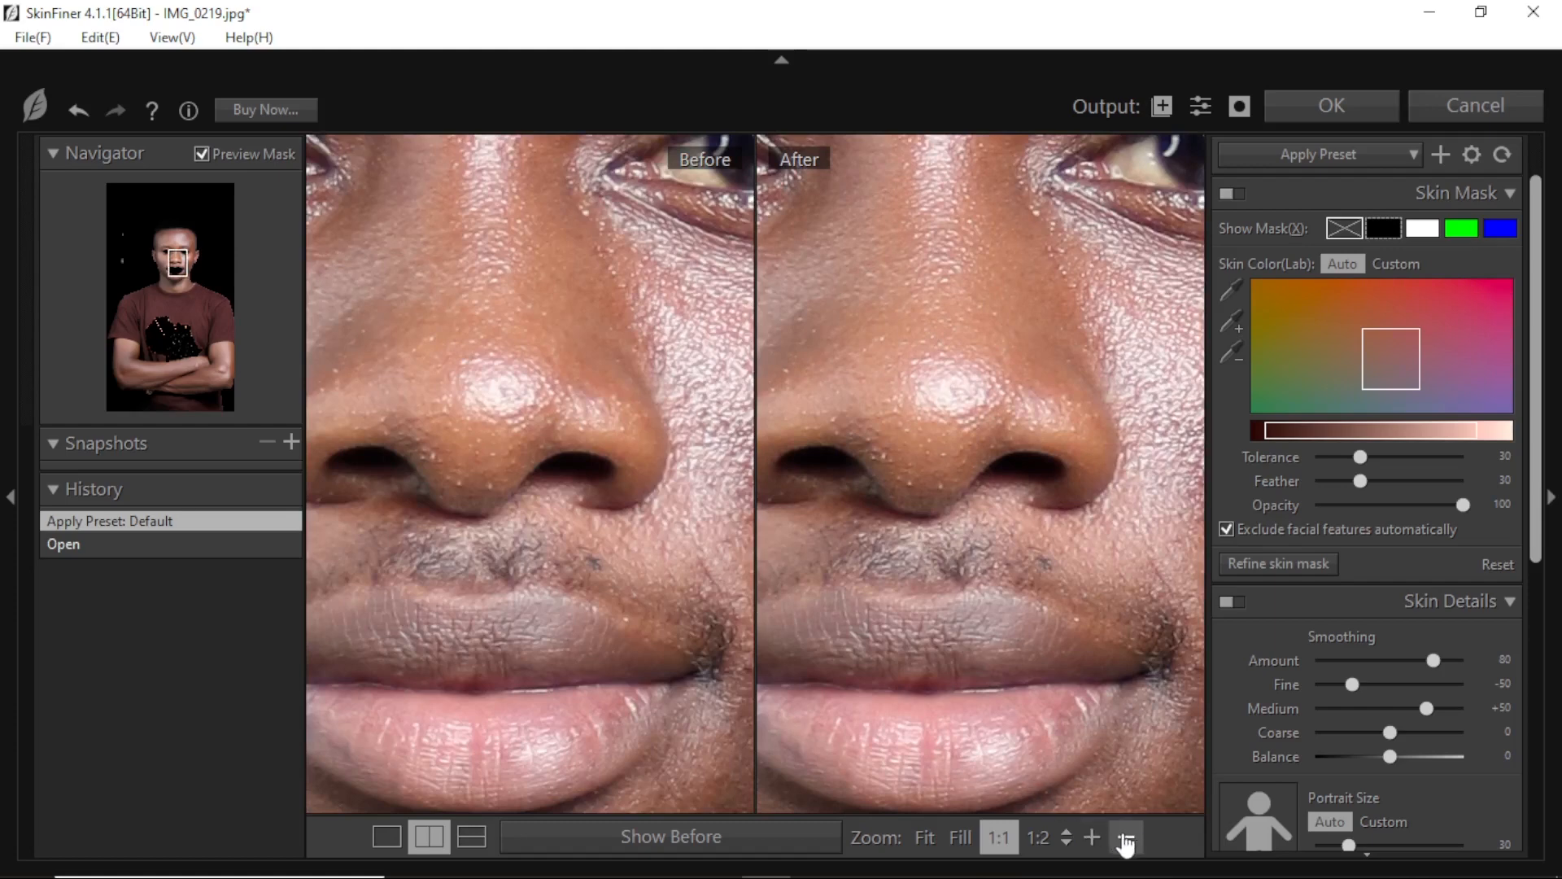
left_click(1125, 846)
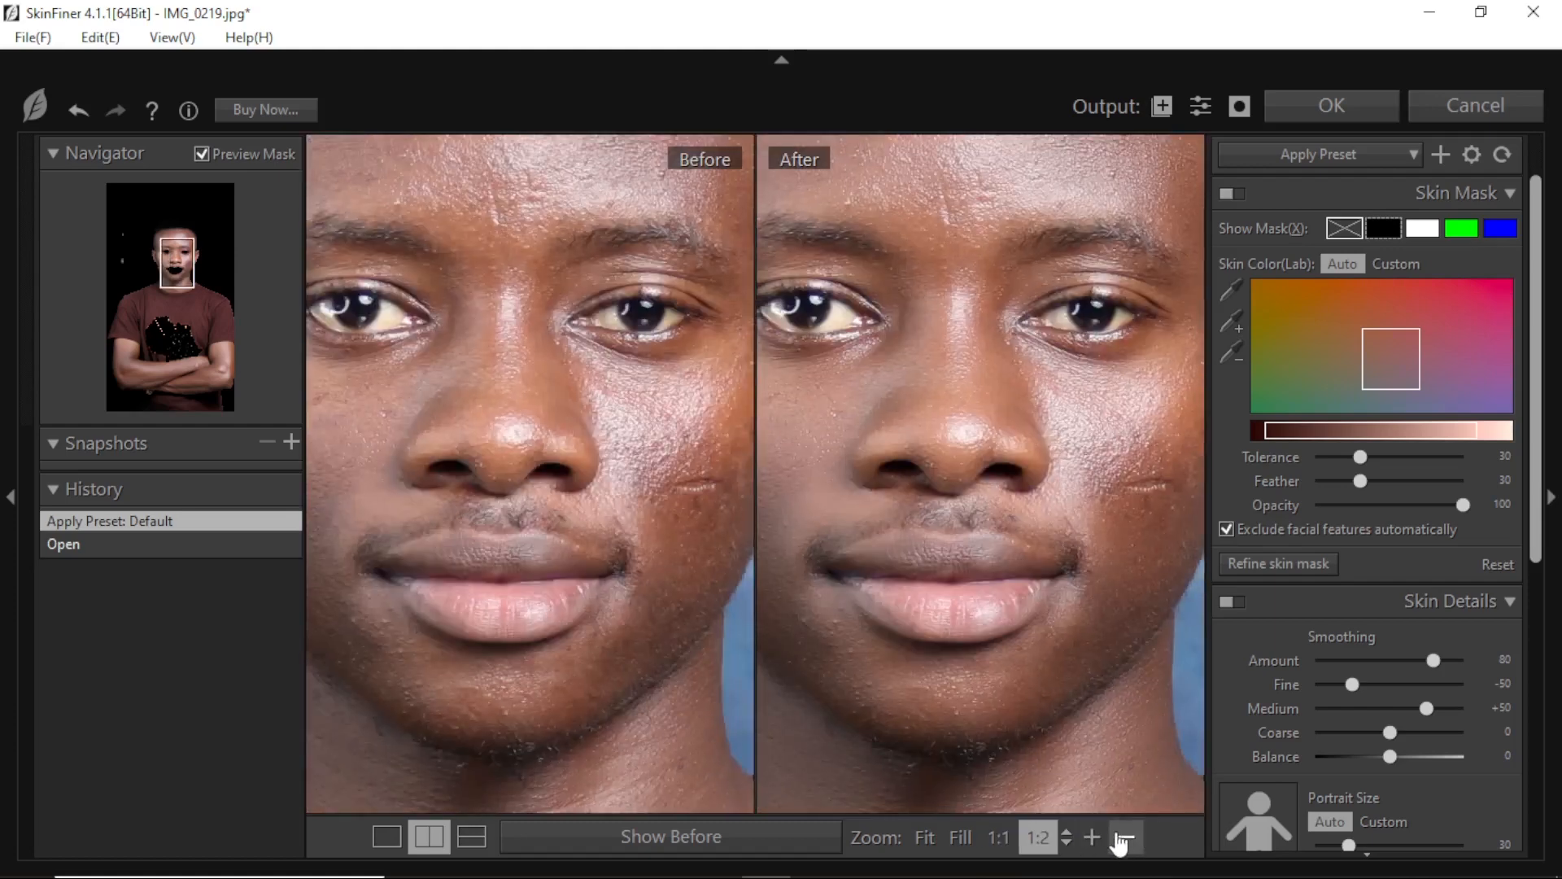
left_click_drag(941, 393, 970, 530)
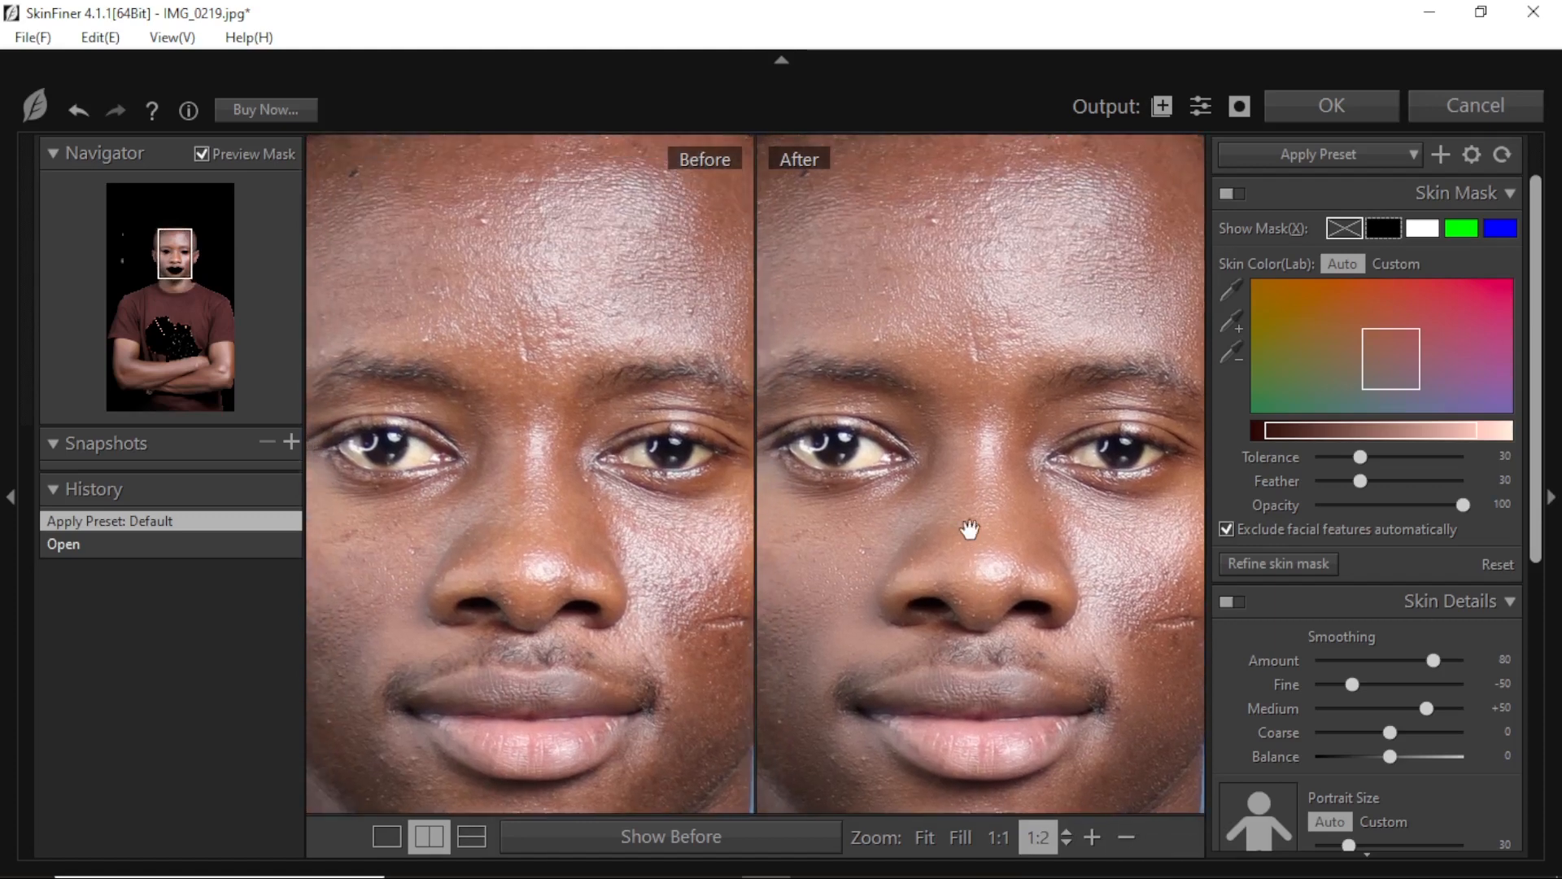
left_click(1128, 841)
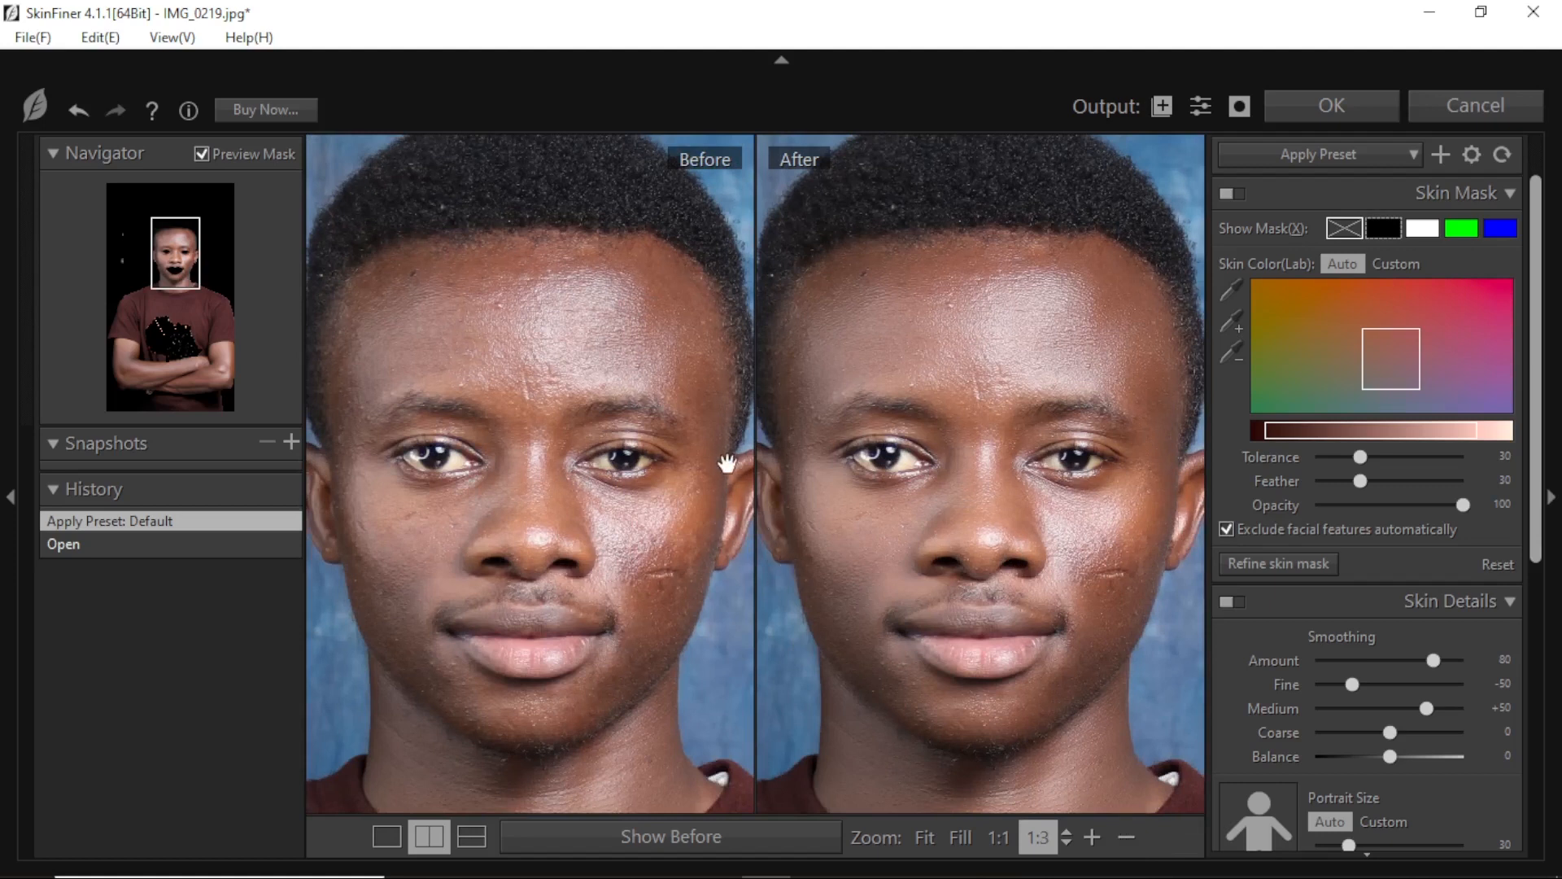
left_click_drag(948, 581, 951, 555)
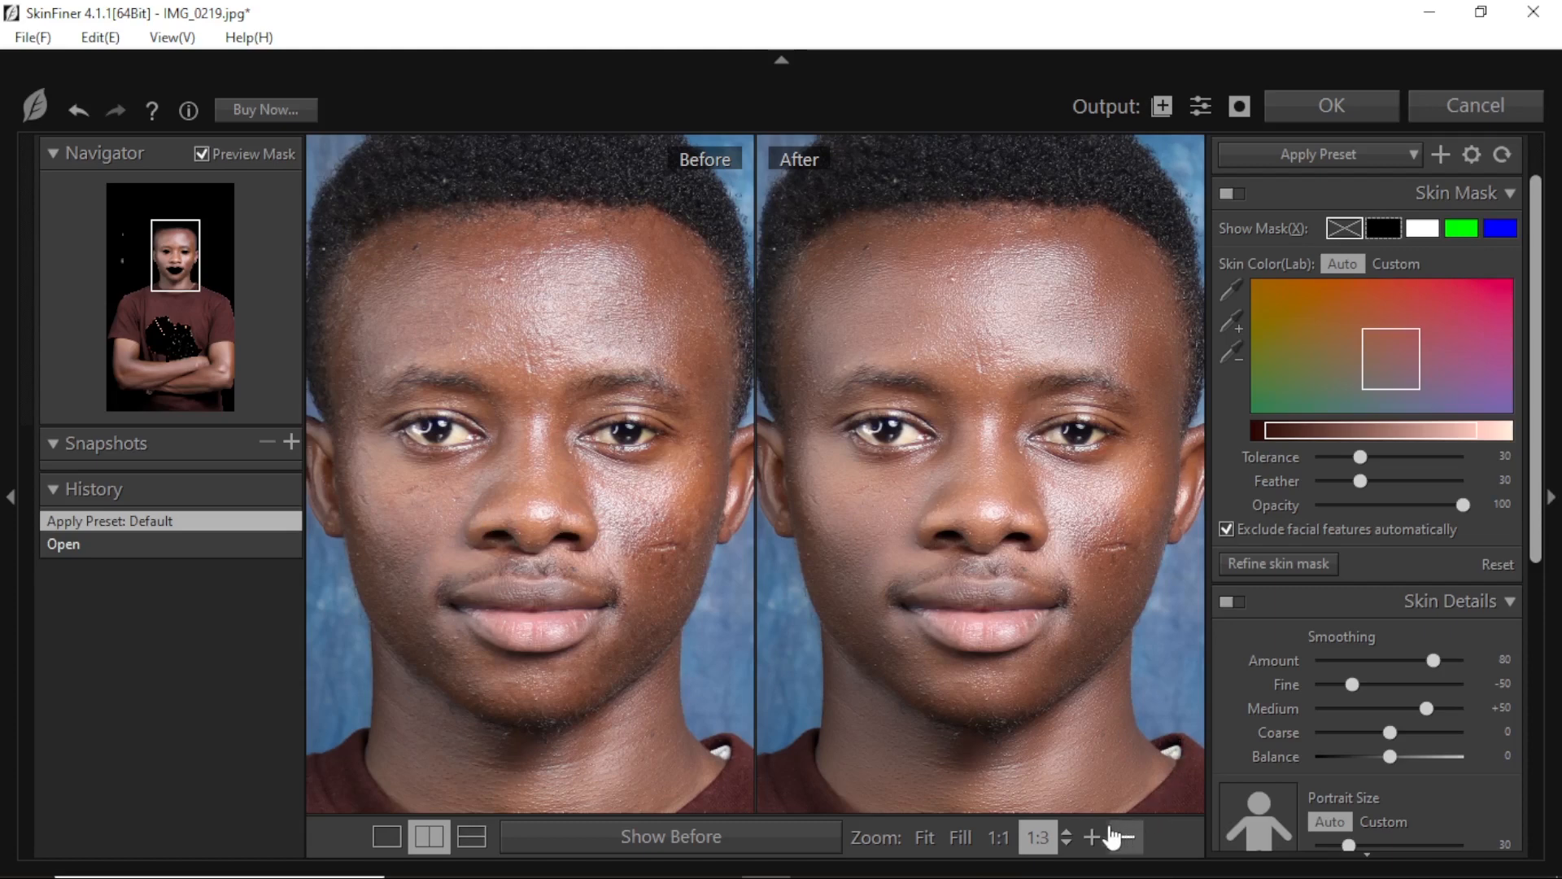
left_click(1092, 837)
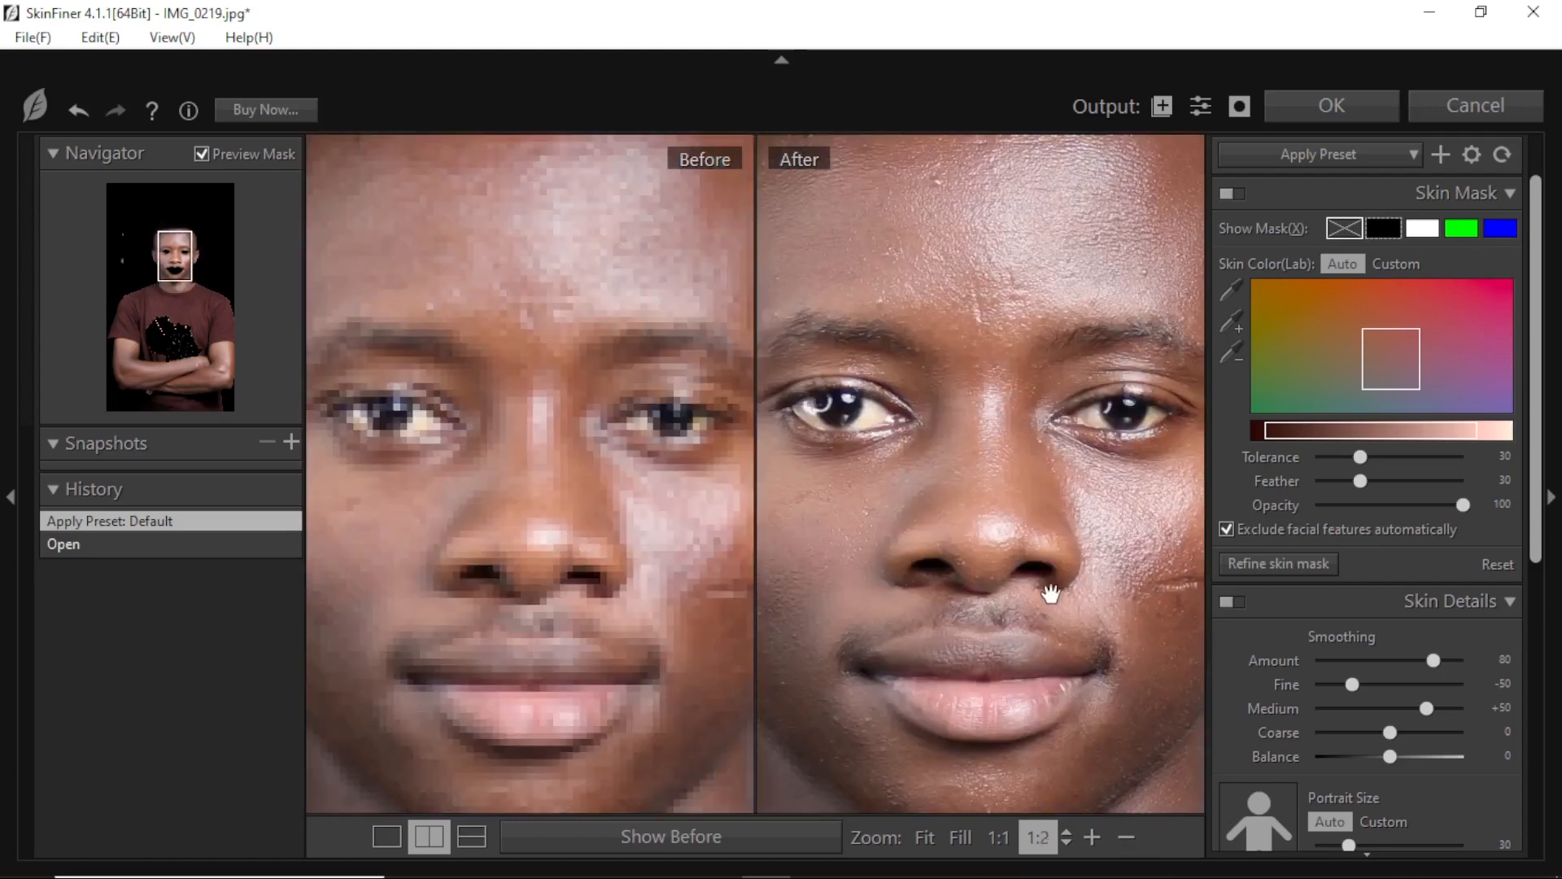
left_click_drag(1002, 346, 1018, 396)
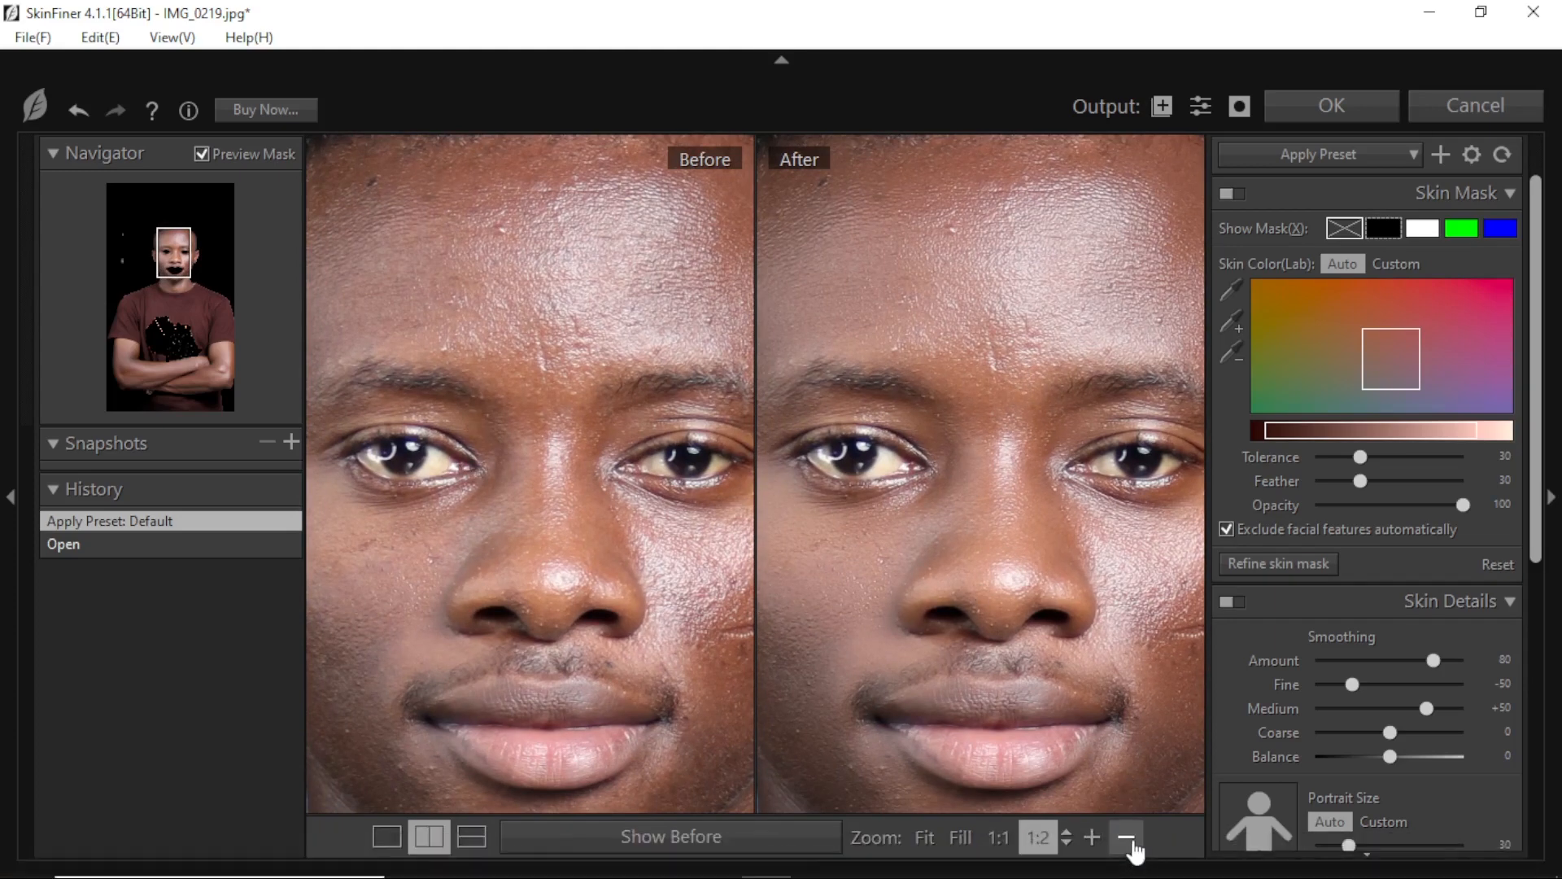
left_click(1126, 837)
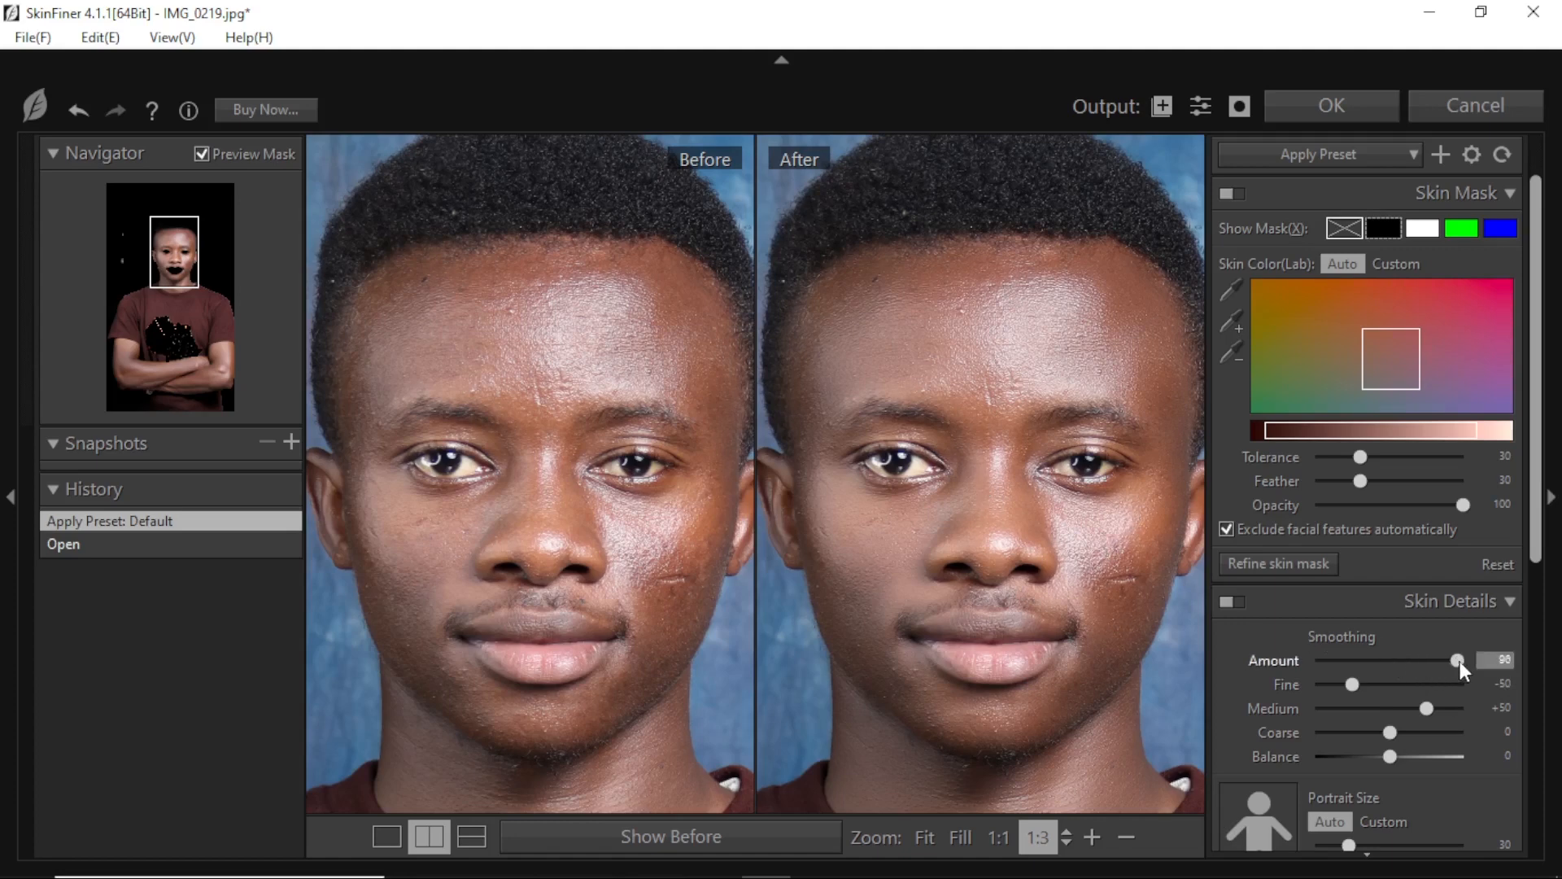
Set the skin smoothing Amount to 100 and Fine to -100, and check the effect on the face
left_click_drag(1460, 661, 1473, 661)
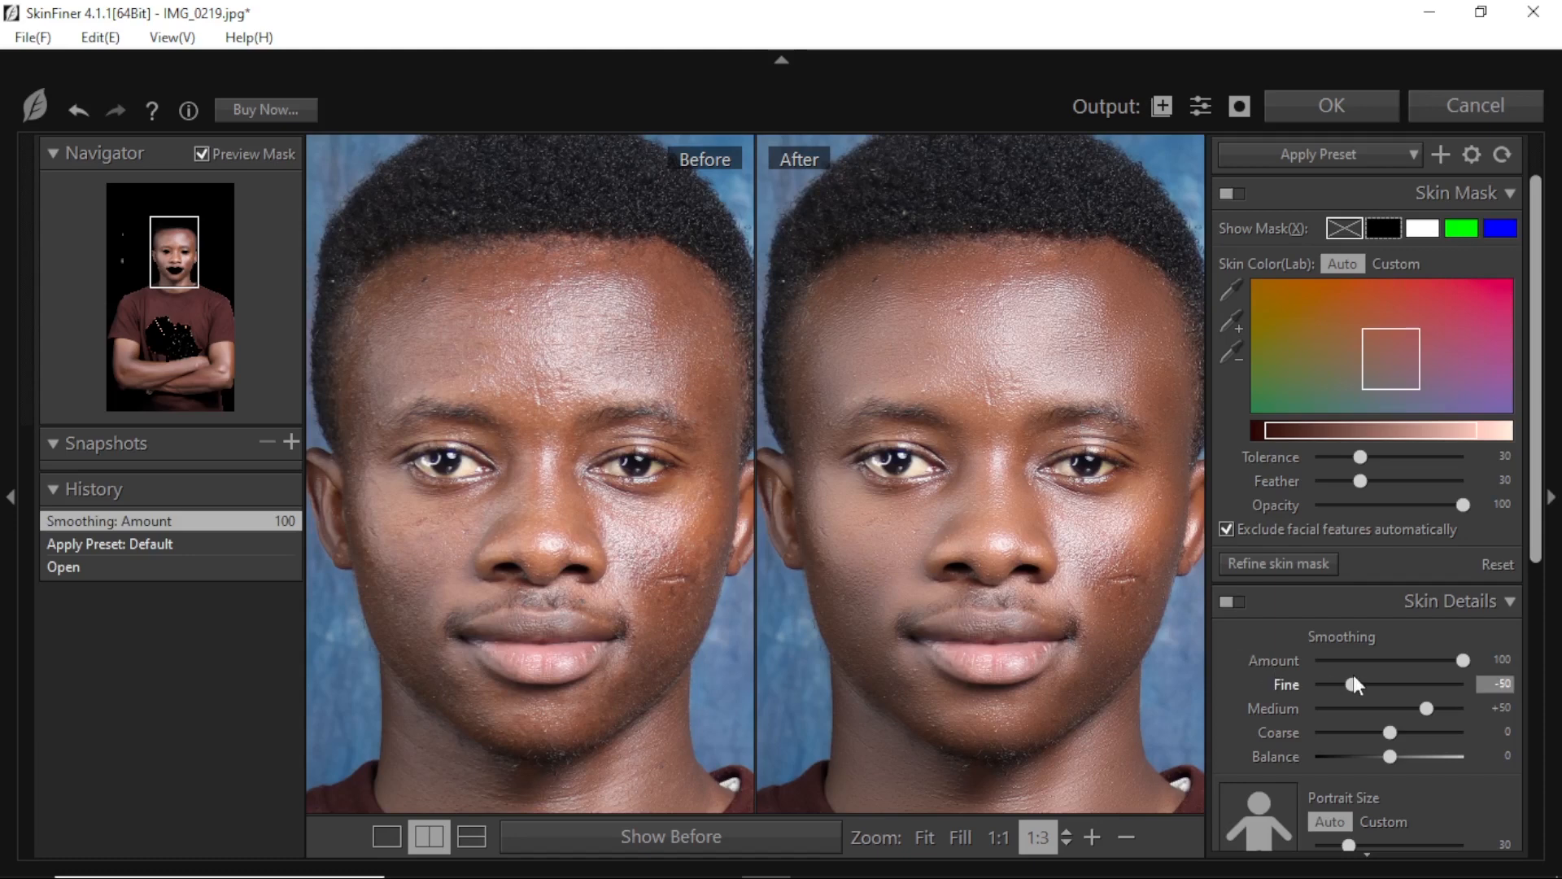
left_click_drag(1354, 686, 1294, 691)
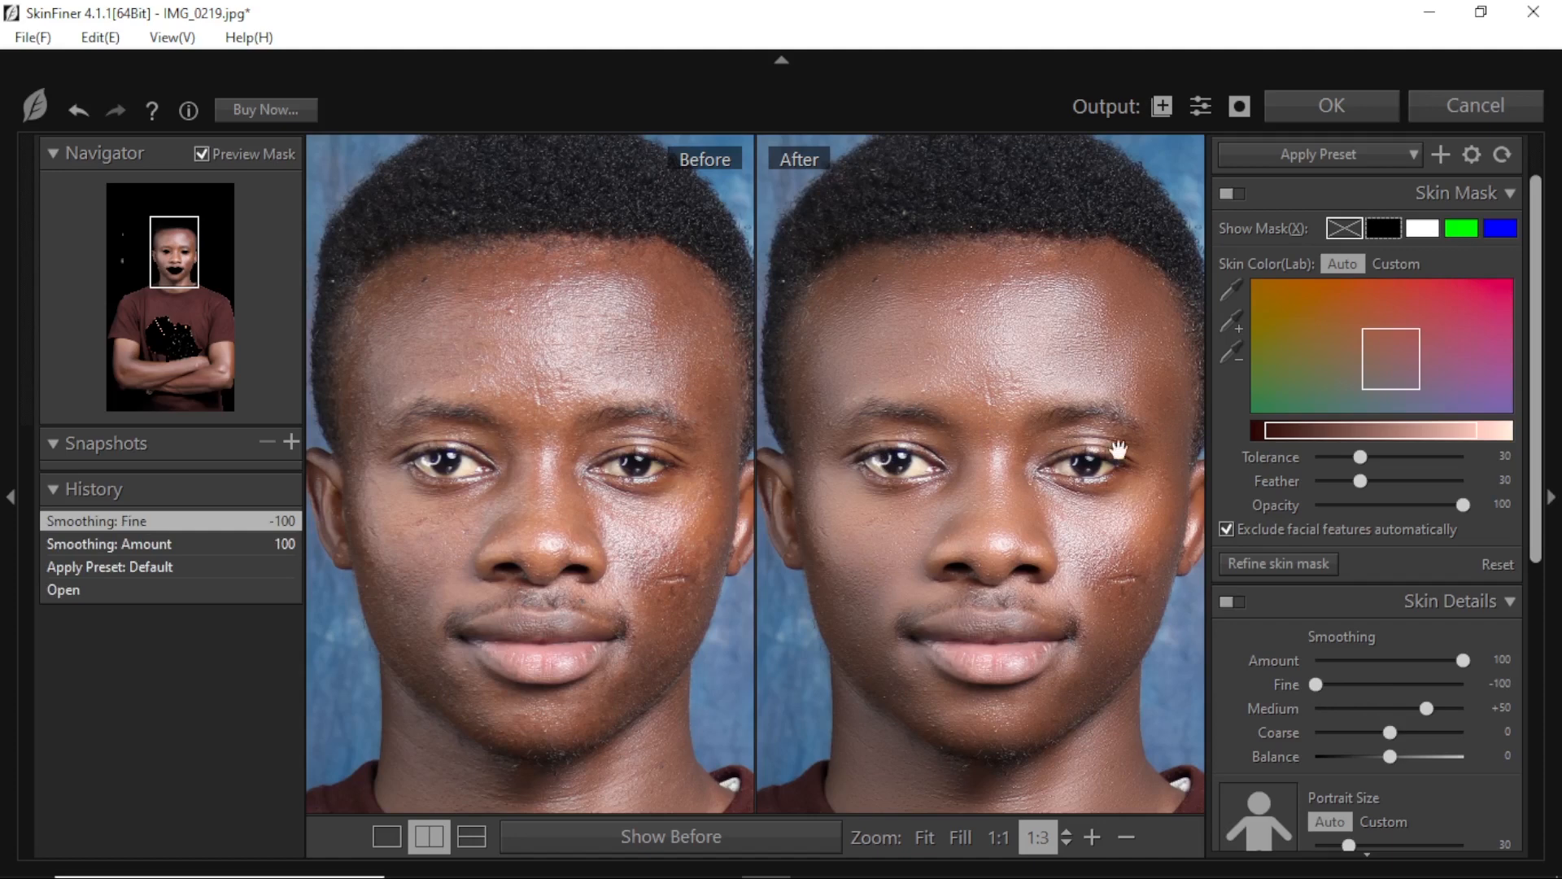
left_click(1091, 837)
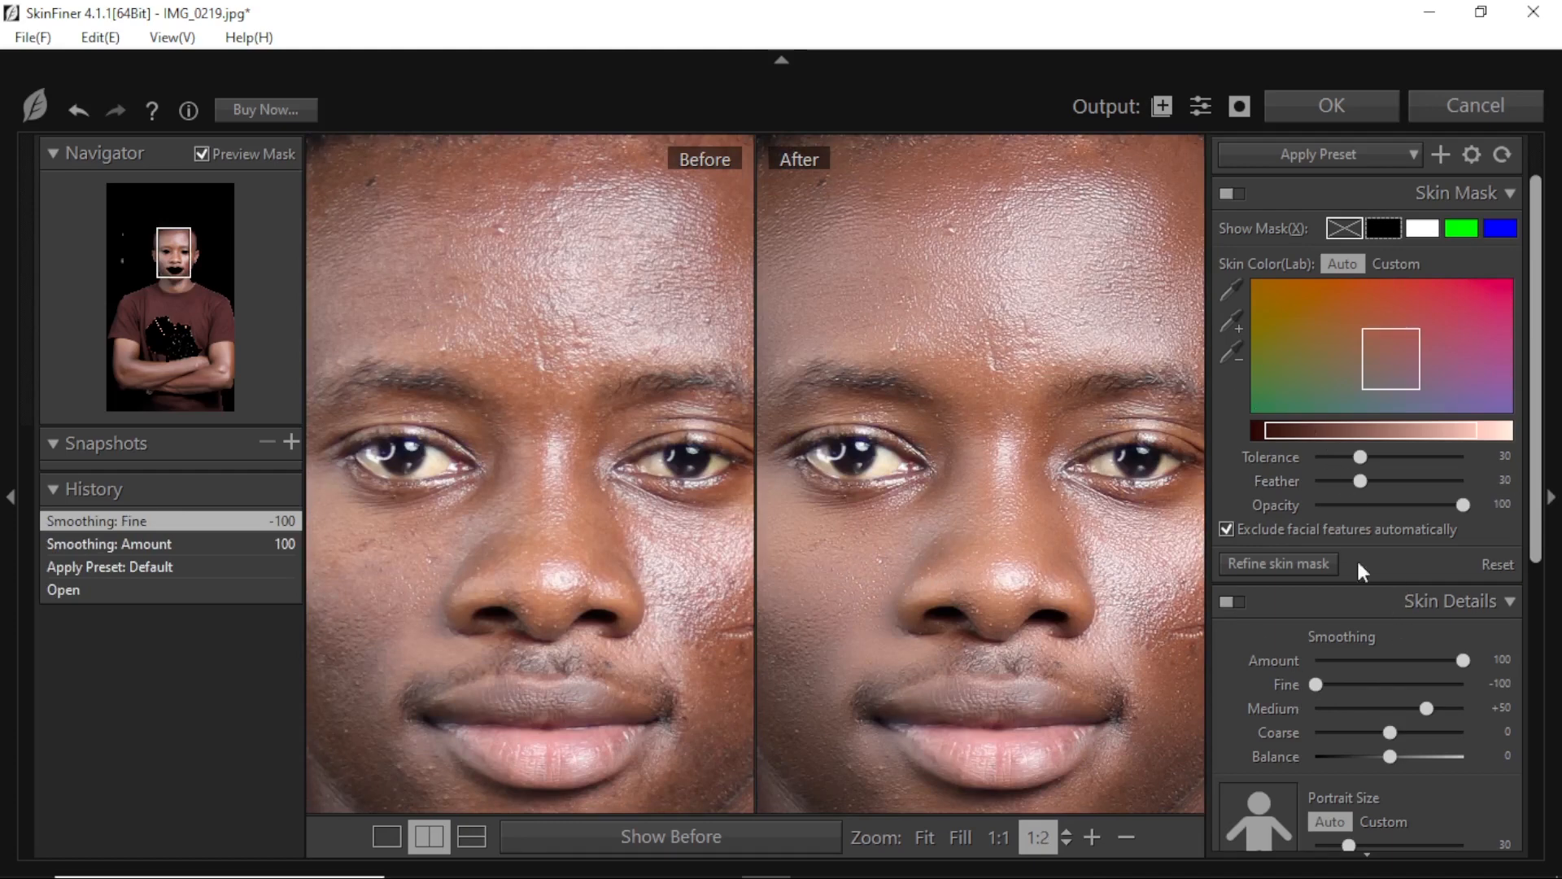
left_click(1127, 837)
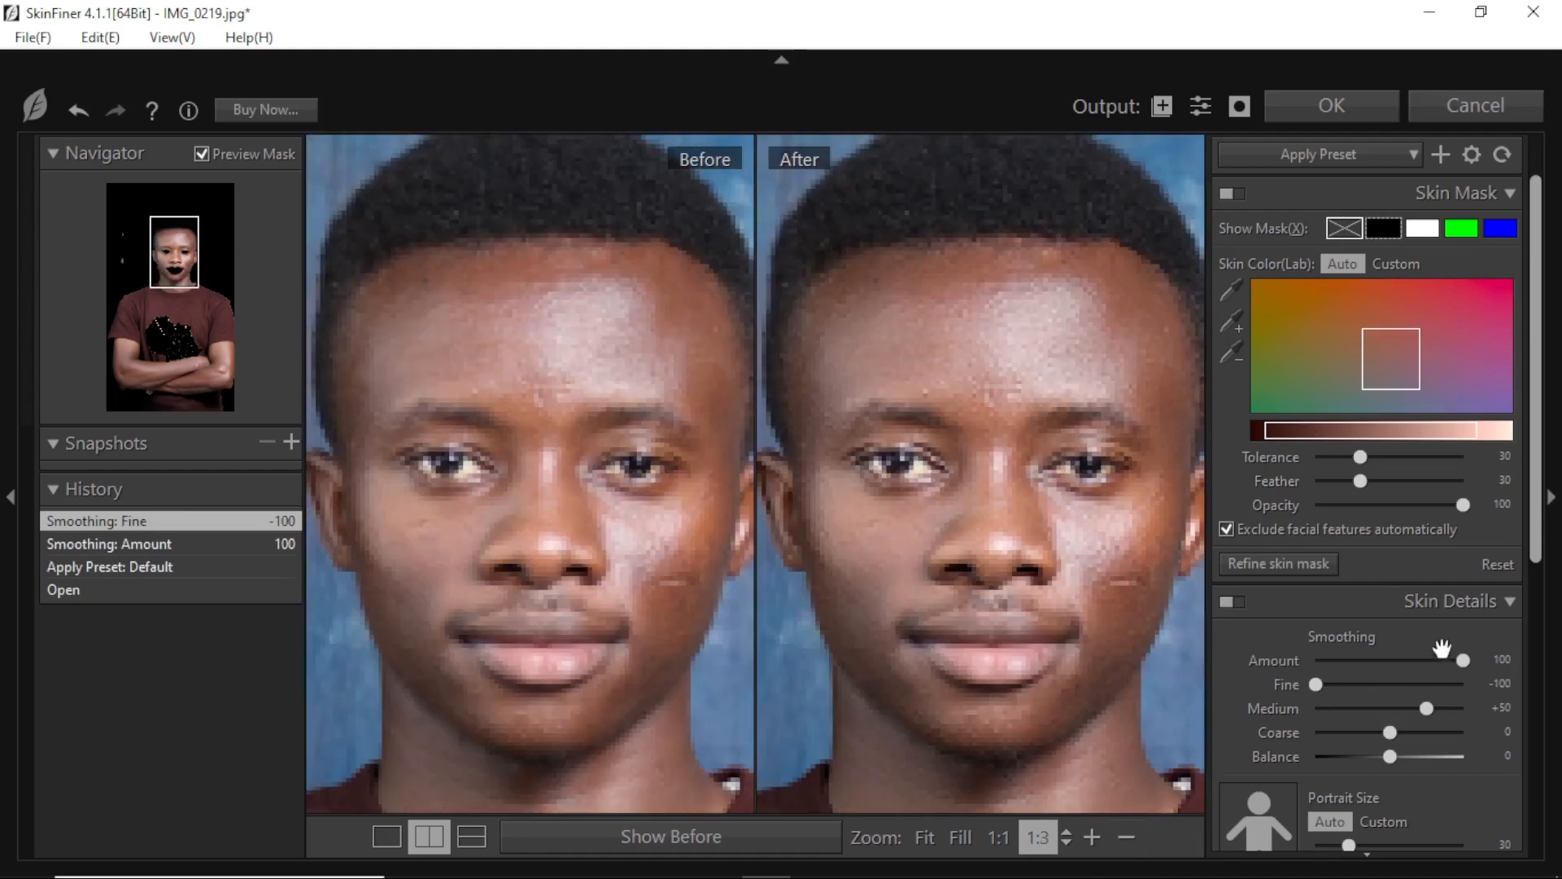
Set the skin tone Brightness to +7, Shadow to -12 and Highlight to +13, and apply the filter
scroll(1540, 485, "down", 2)
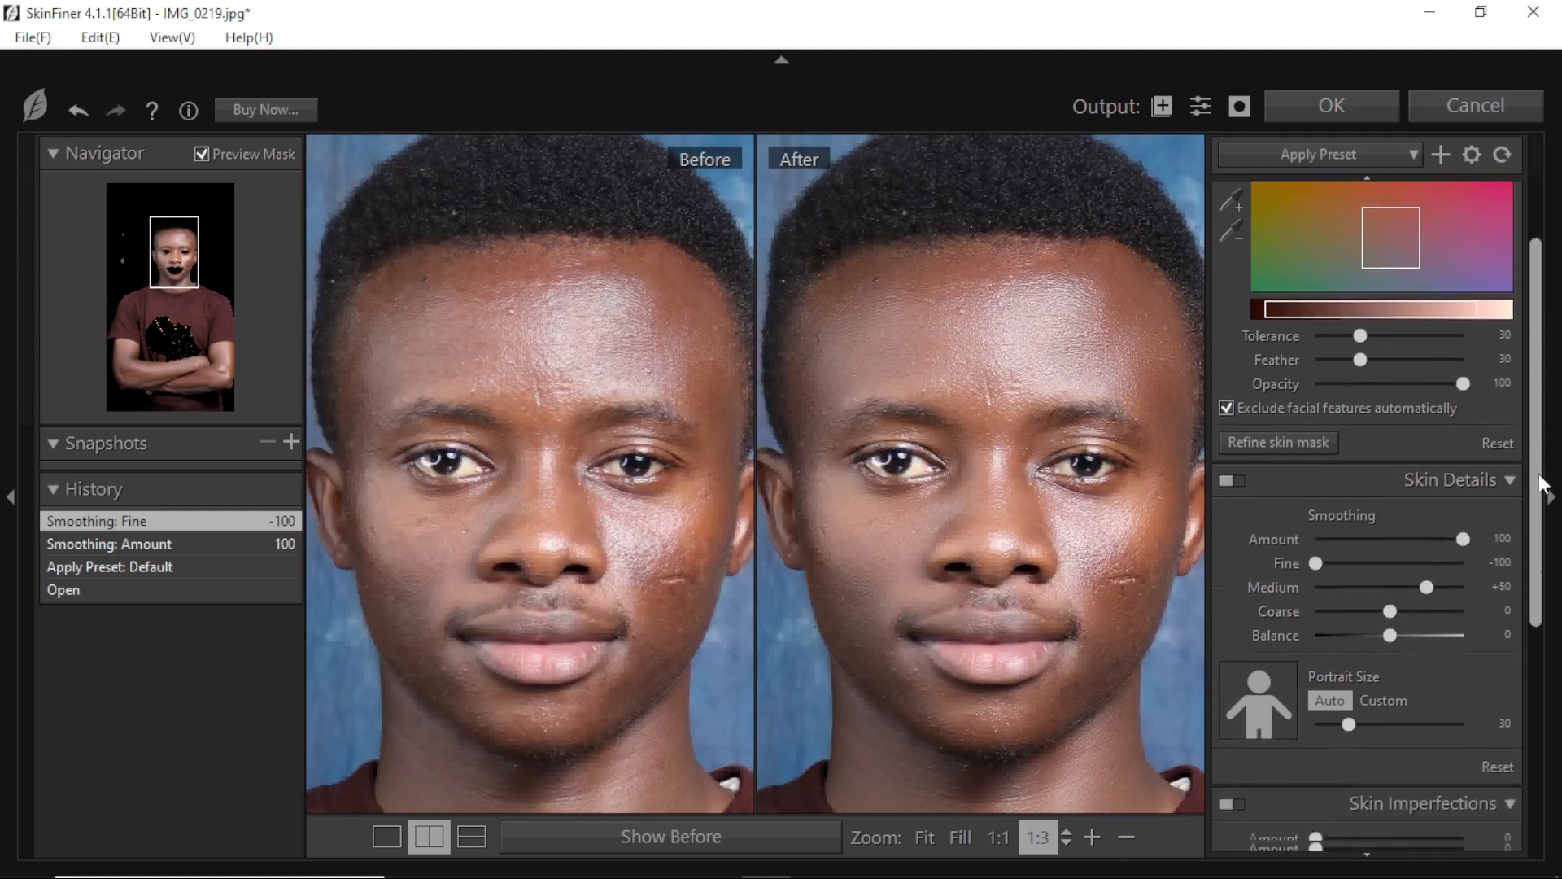
left_click_drag(1541, 486, 1540, 728)
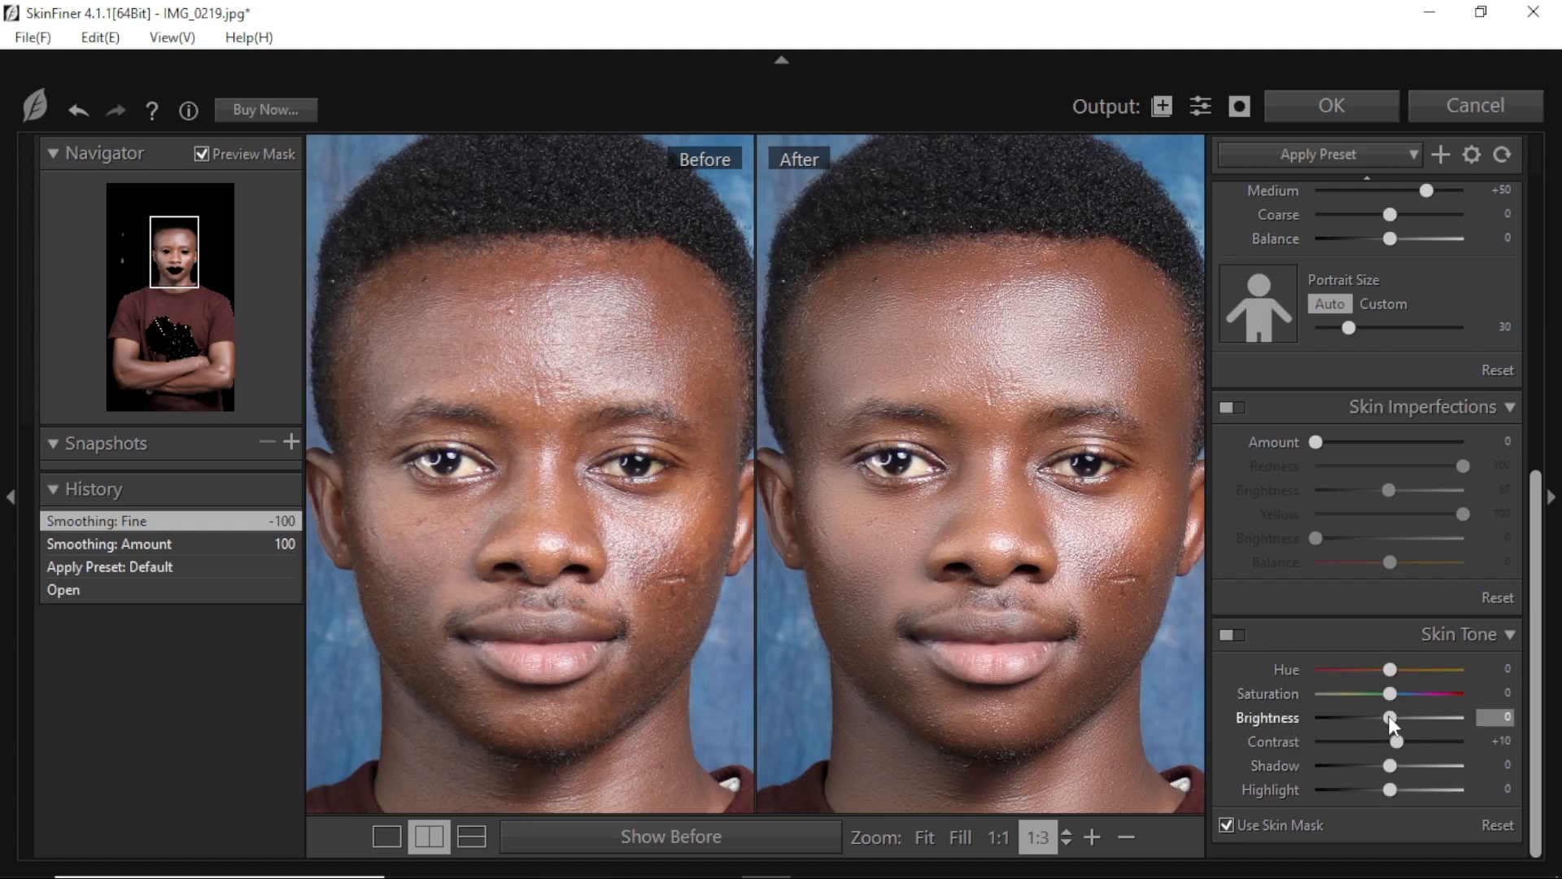
left_click_drag(1392, 720, 1396, 722)
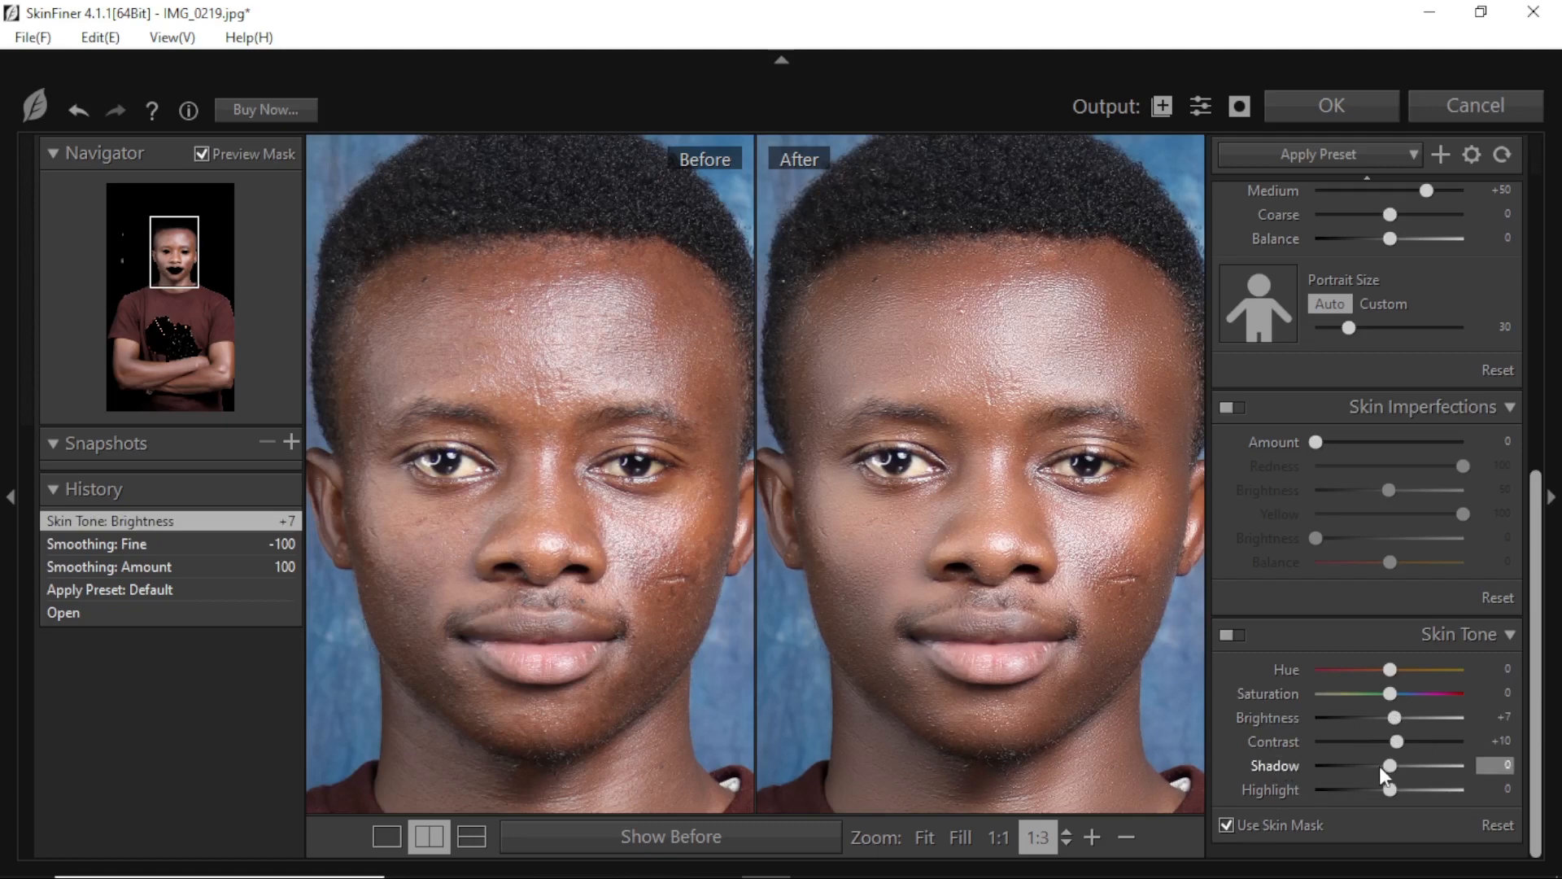
mouse_move(1391, 770)
left_mouse_down()
mouse_move(1375, 791)
mouse_move(1396, 788)
left_mouse_up()
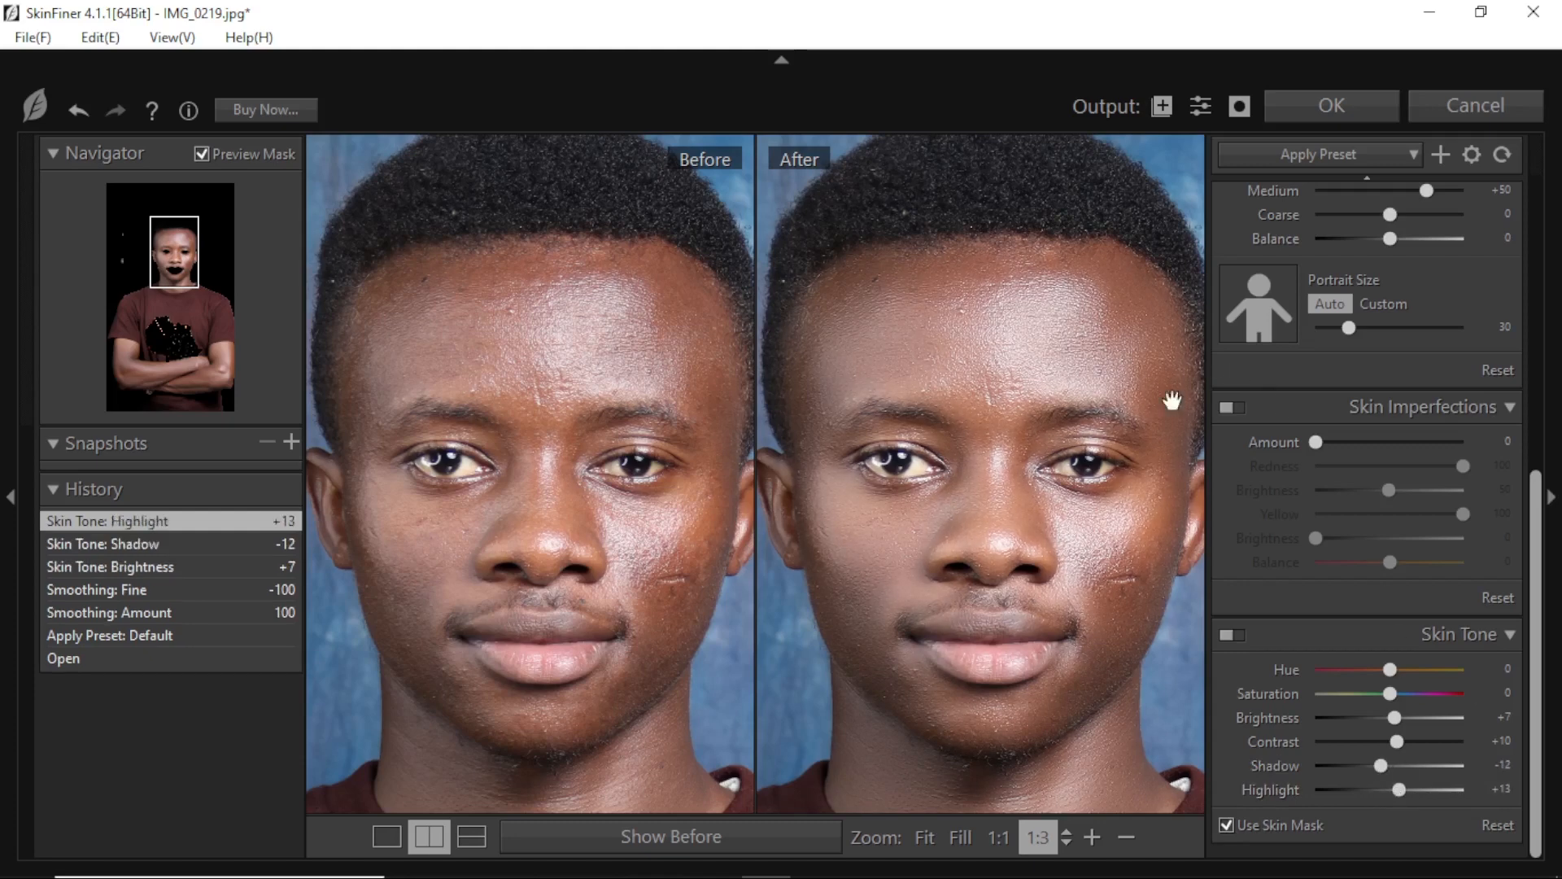
left_click_drag(1036, 564, 1025, 516)
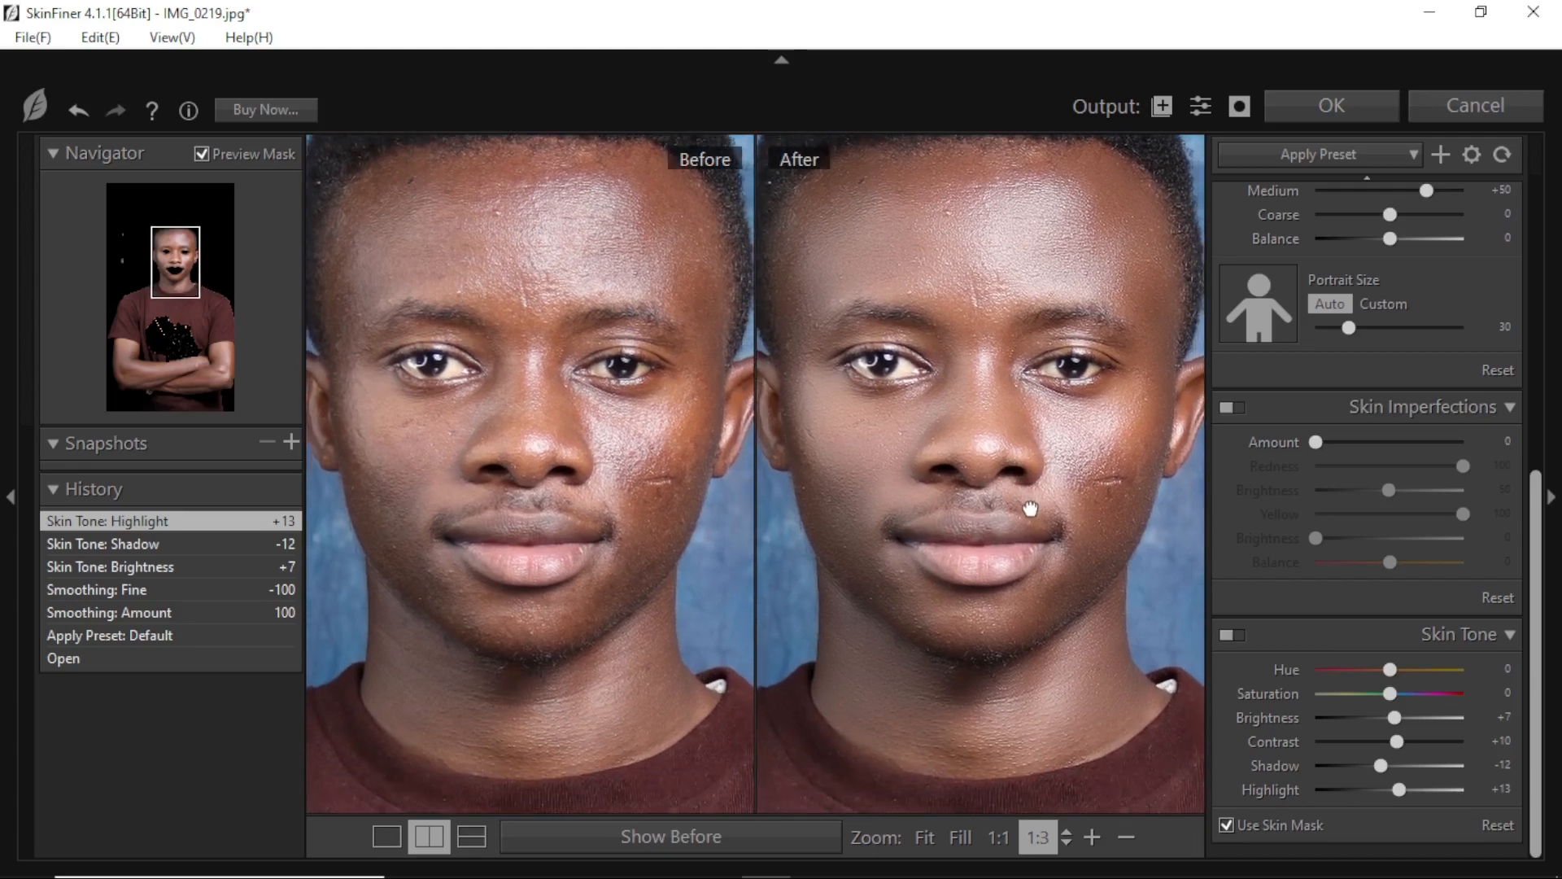
left_click_drag(991, 289, 990, 375)
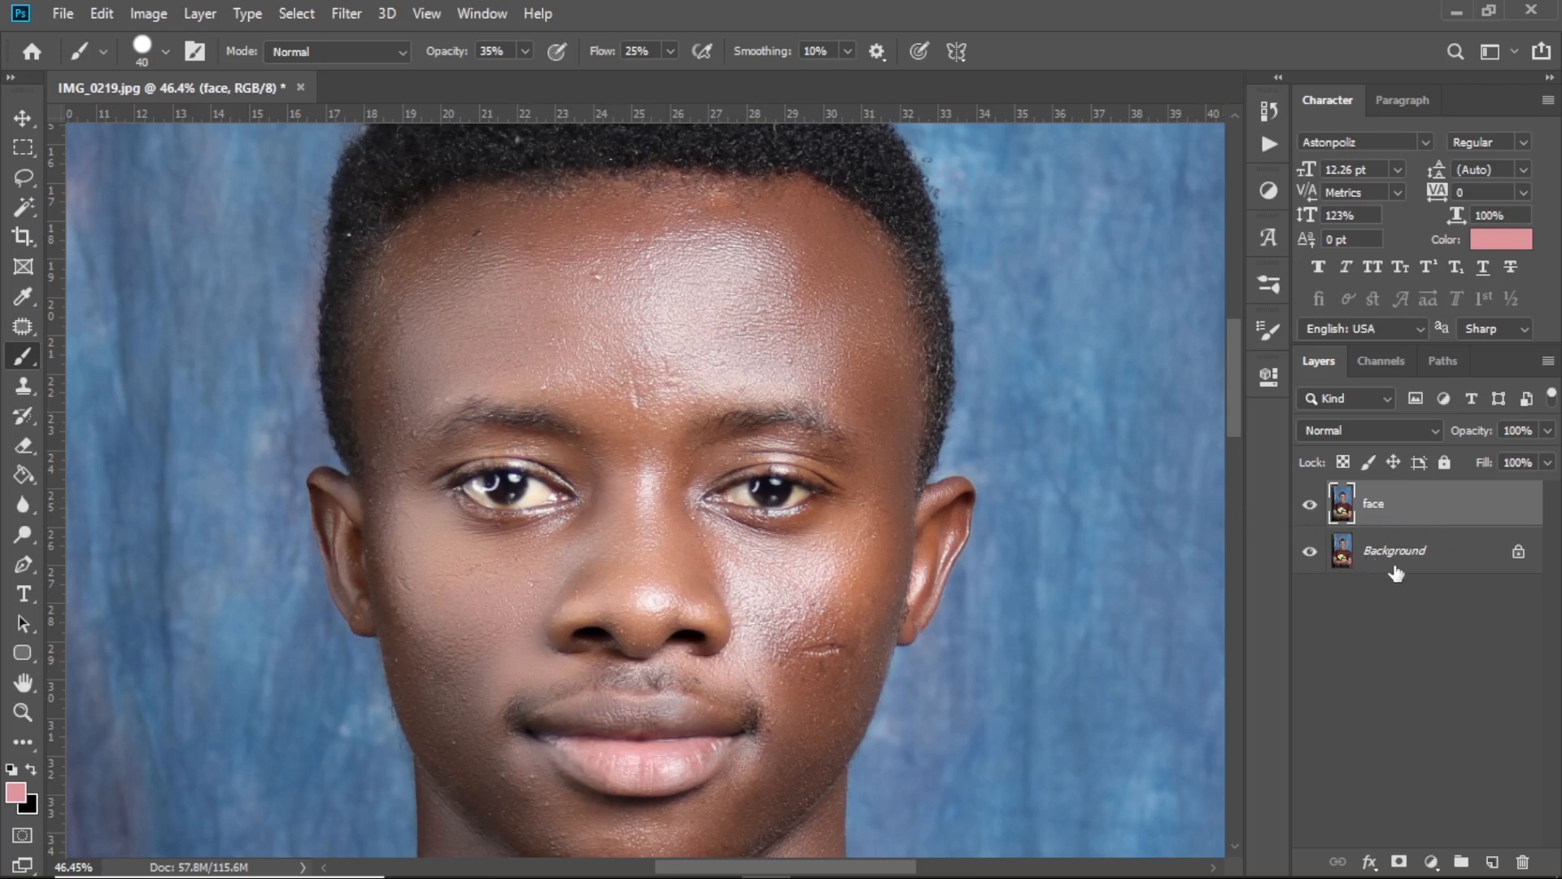
Compare the face layer with the original by toggling its visibility, and examine the skin texture from forehead to mouth up close
left_click(1310, 511)
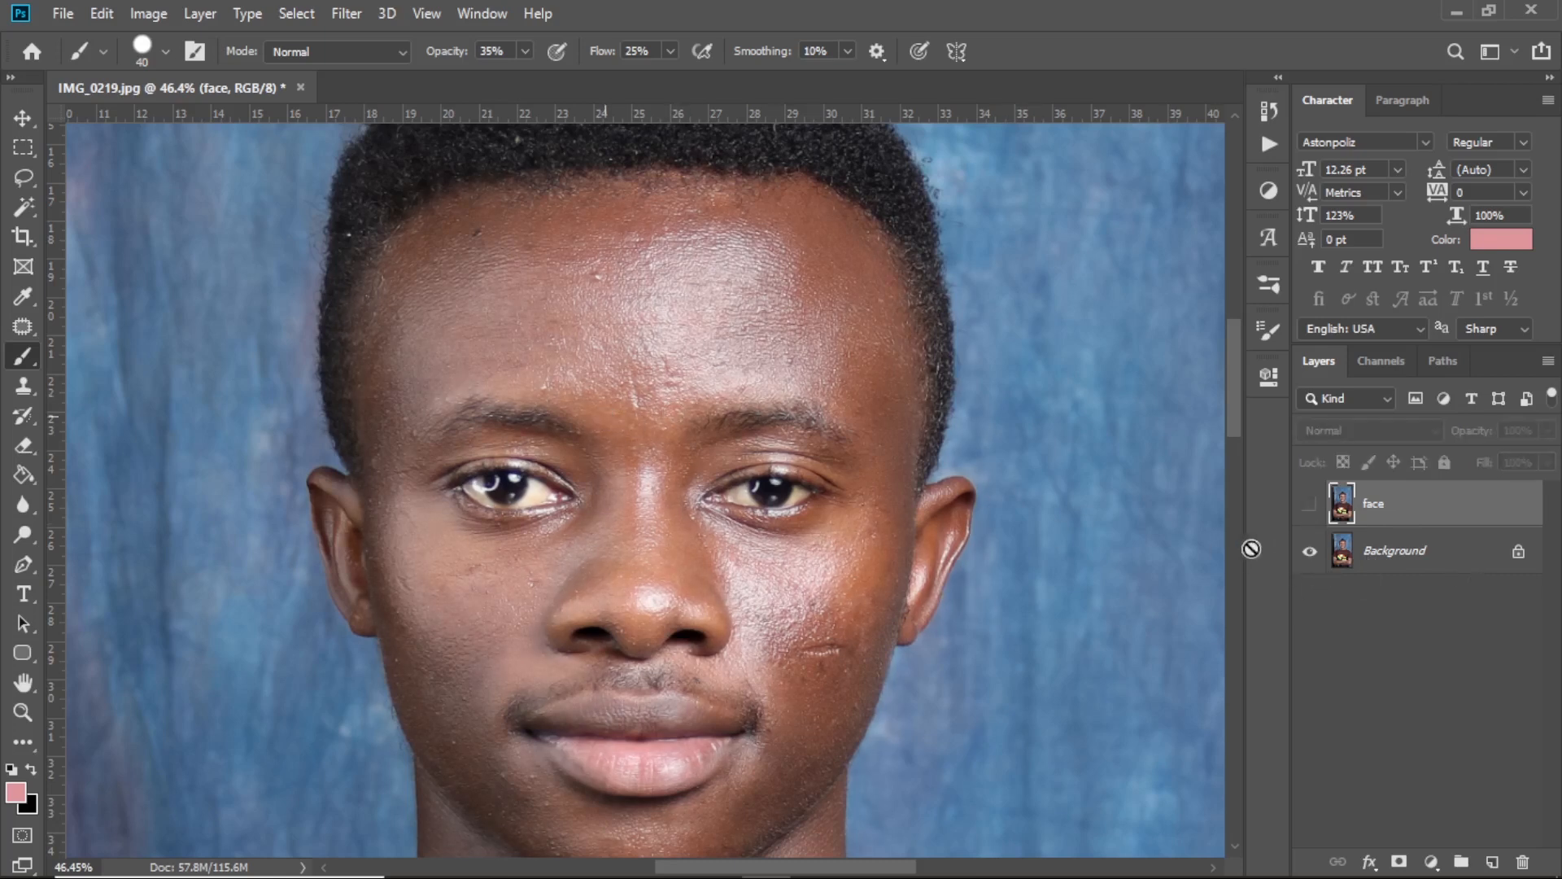
left_click(1308, 506)
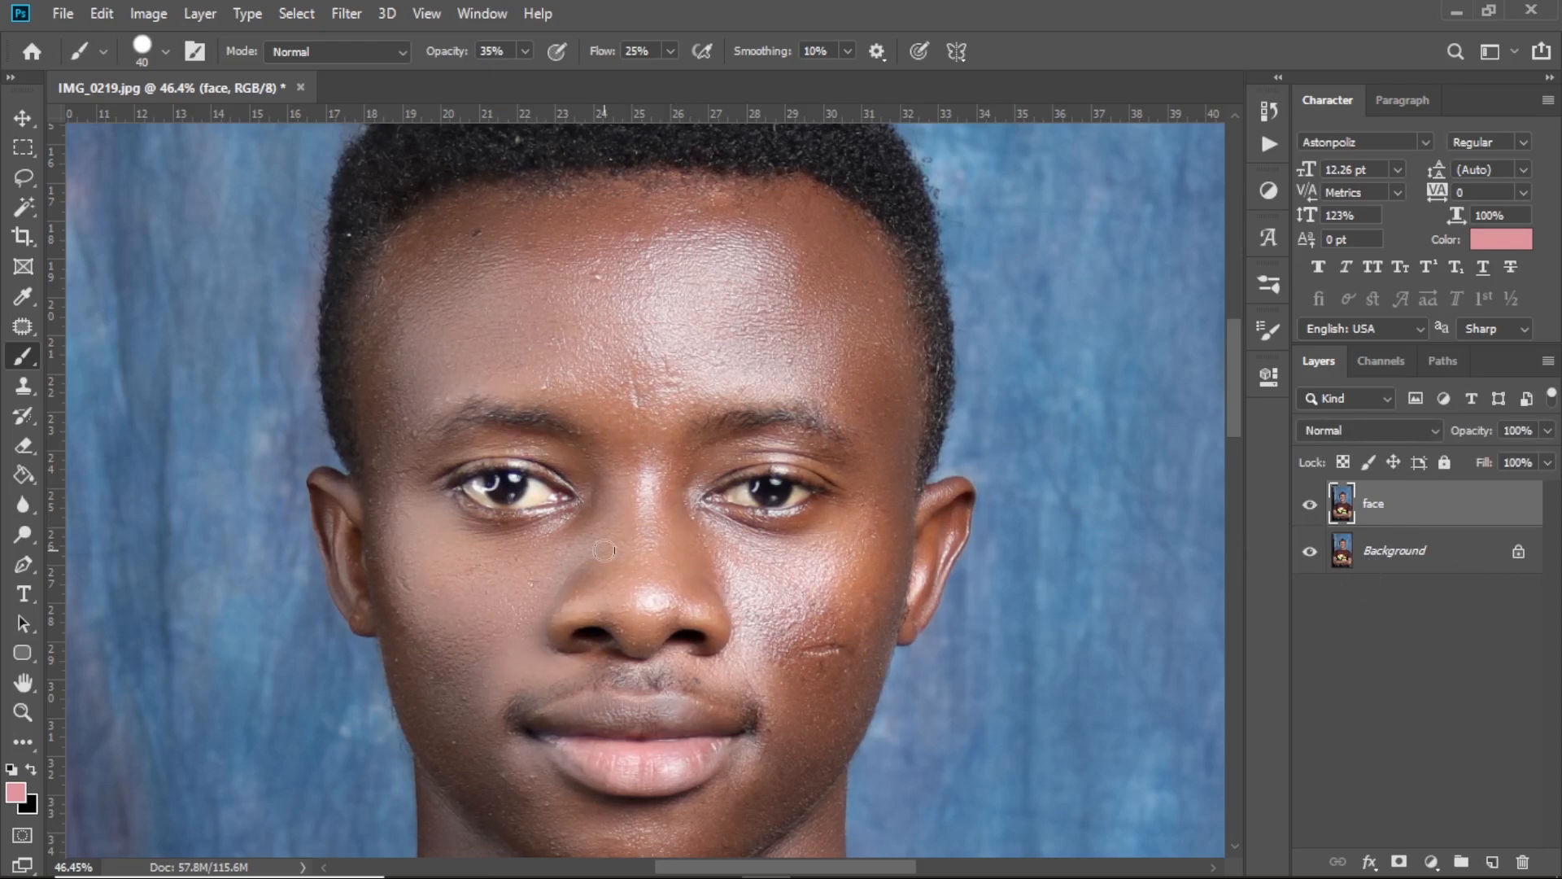
scroll(605, 551, "up", 3)
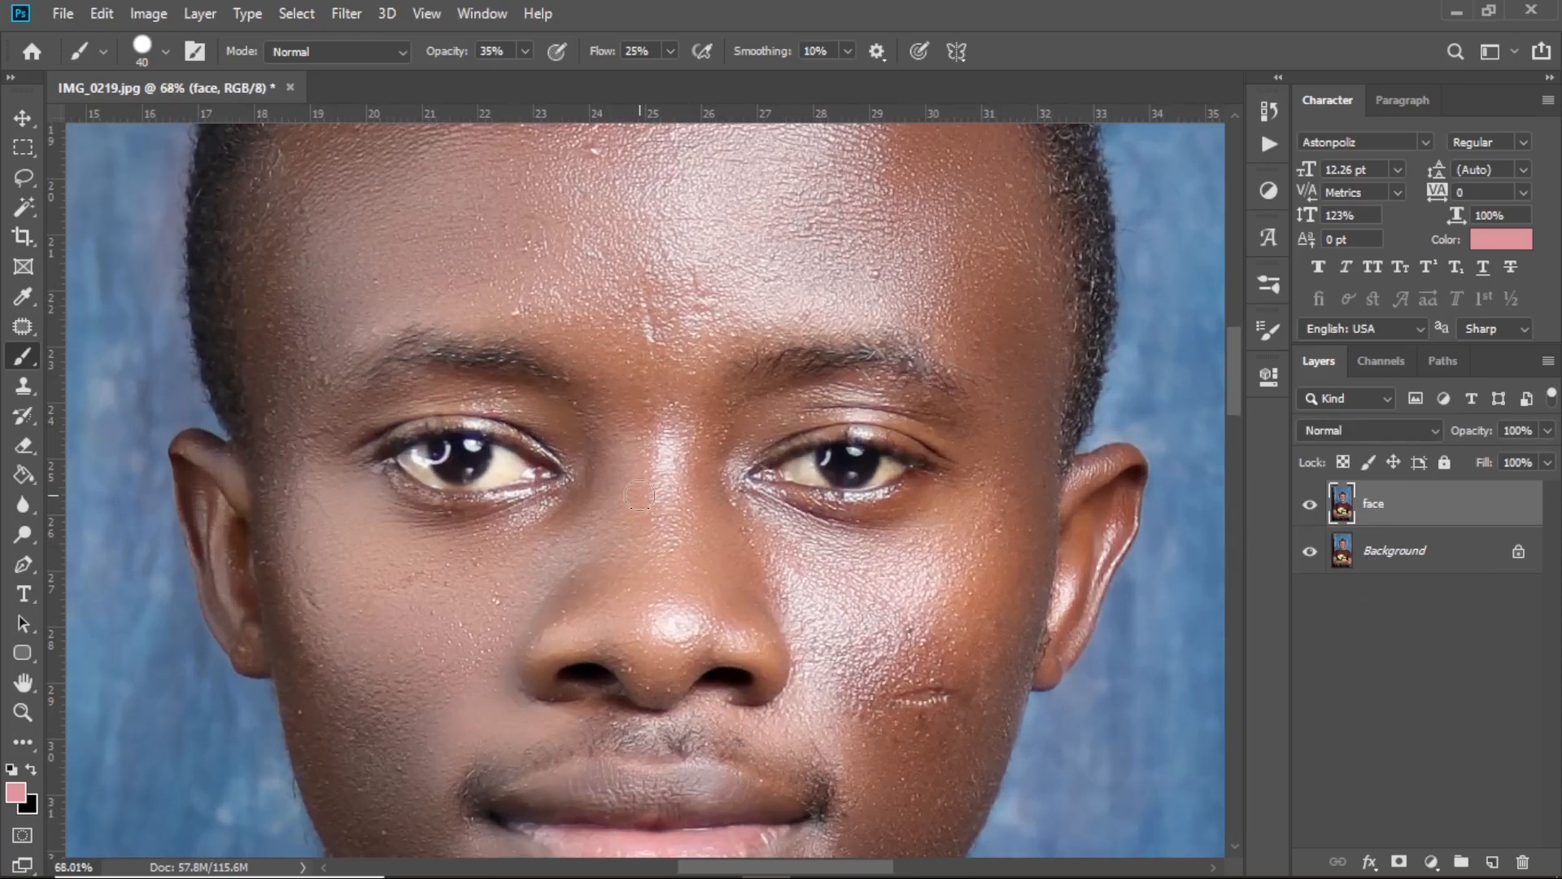
scroll(638, 494, "down", 2)
scroll(757, 419, "up", 4)
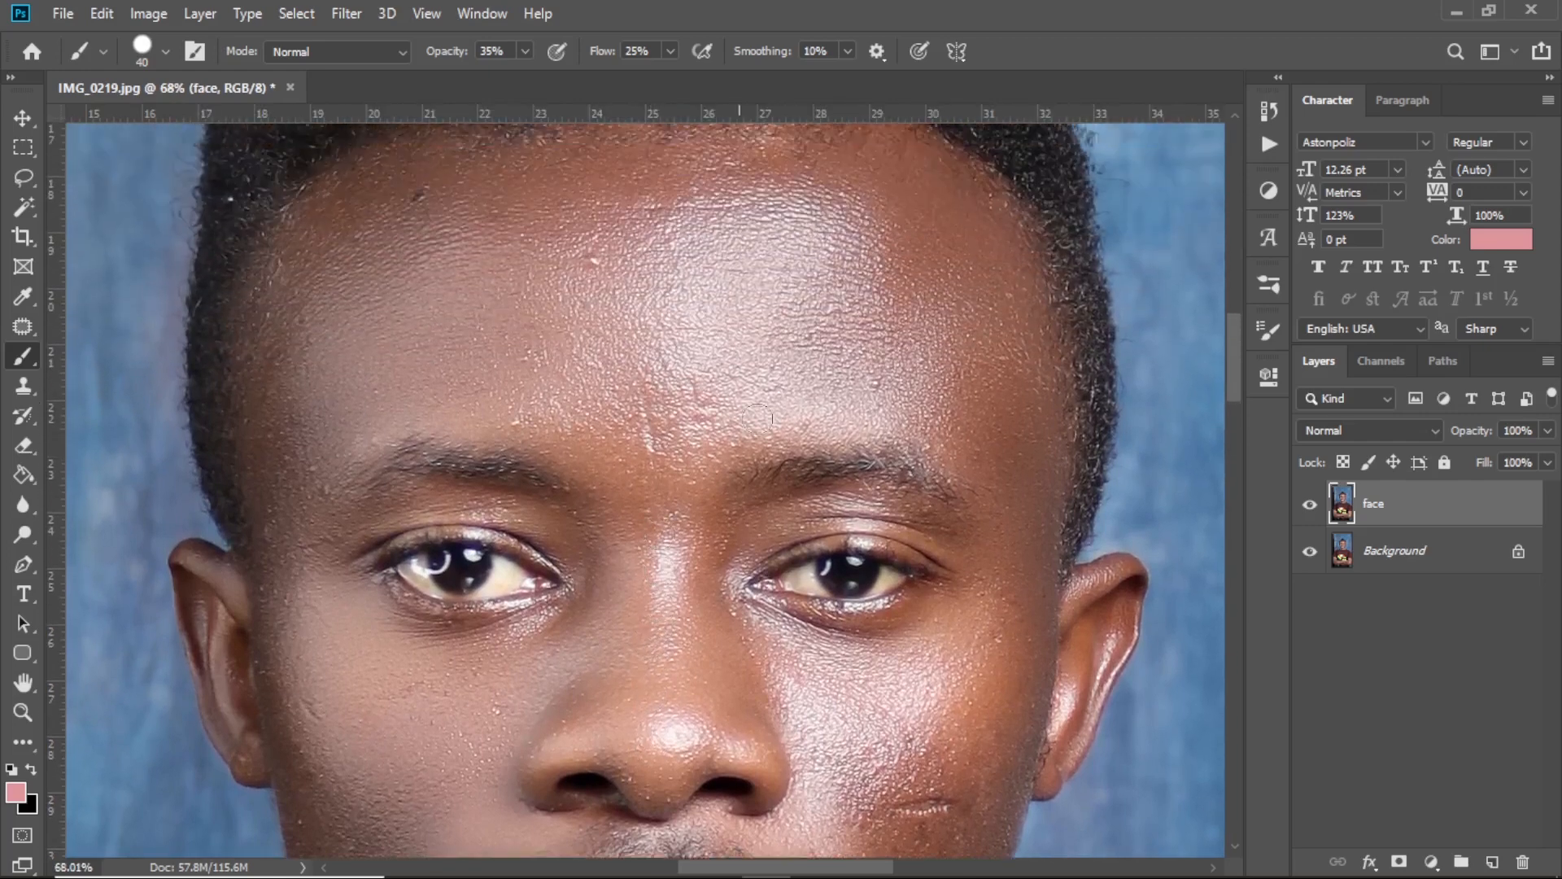
scroll(737, 712, "down", 2)
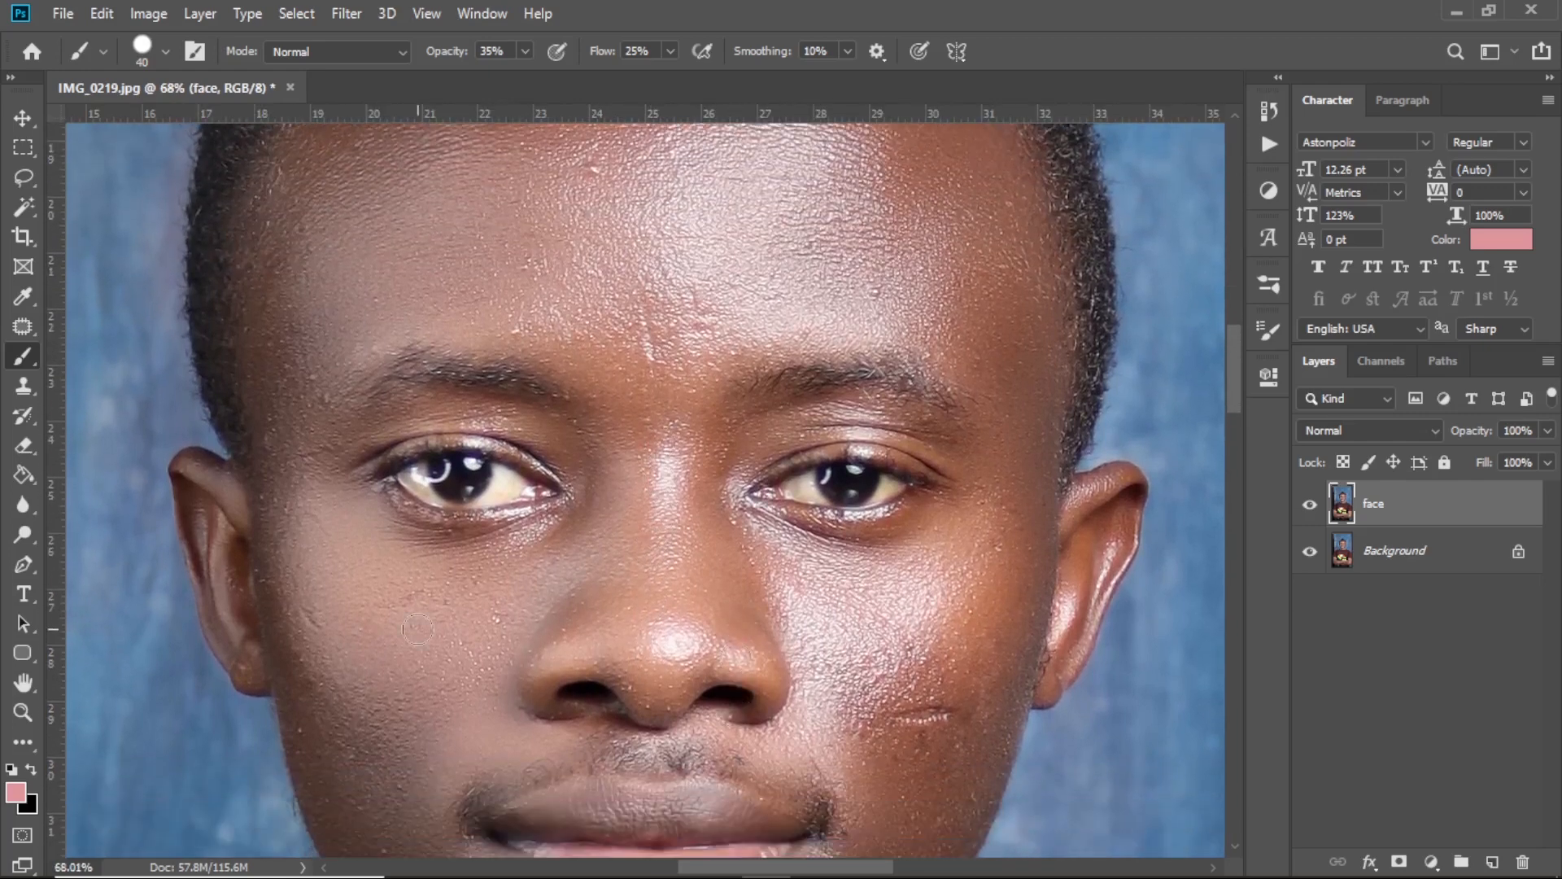
scroll(740, 532, "up", 2)
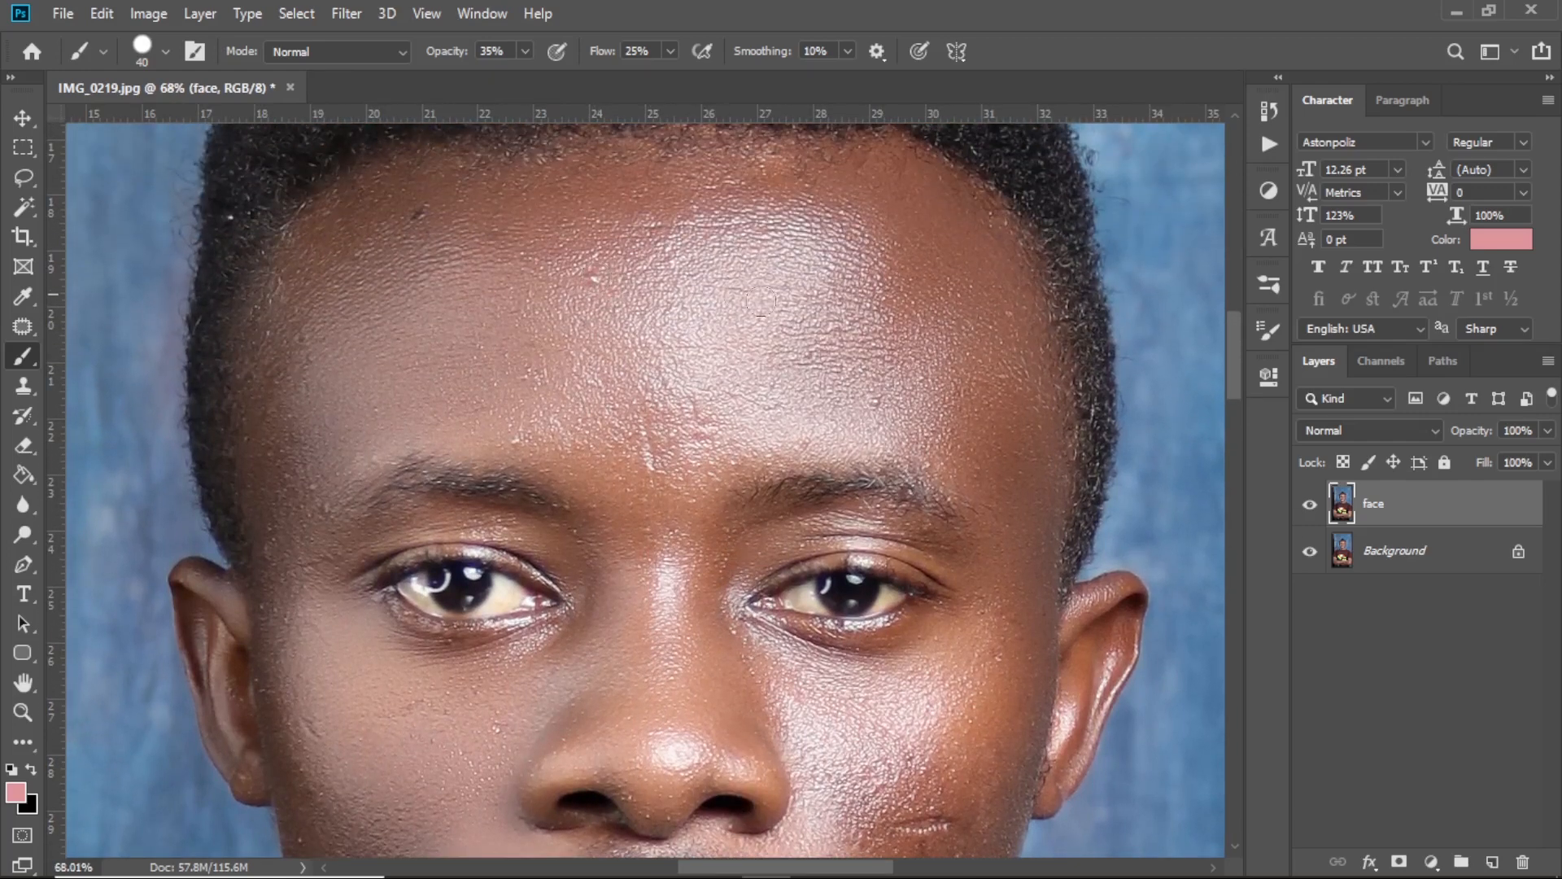
scroll(857, 496, "down", 2)
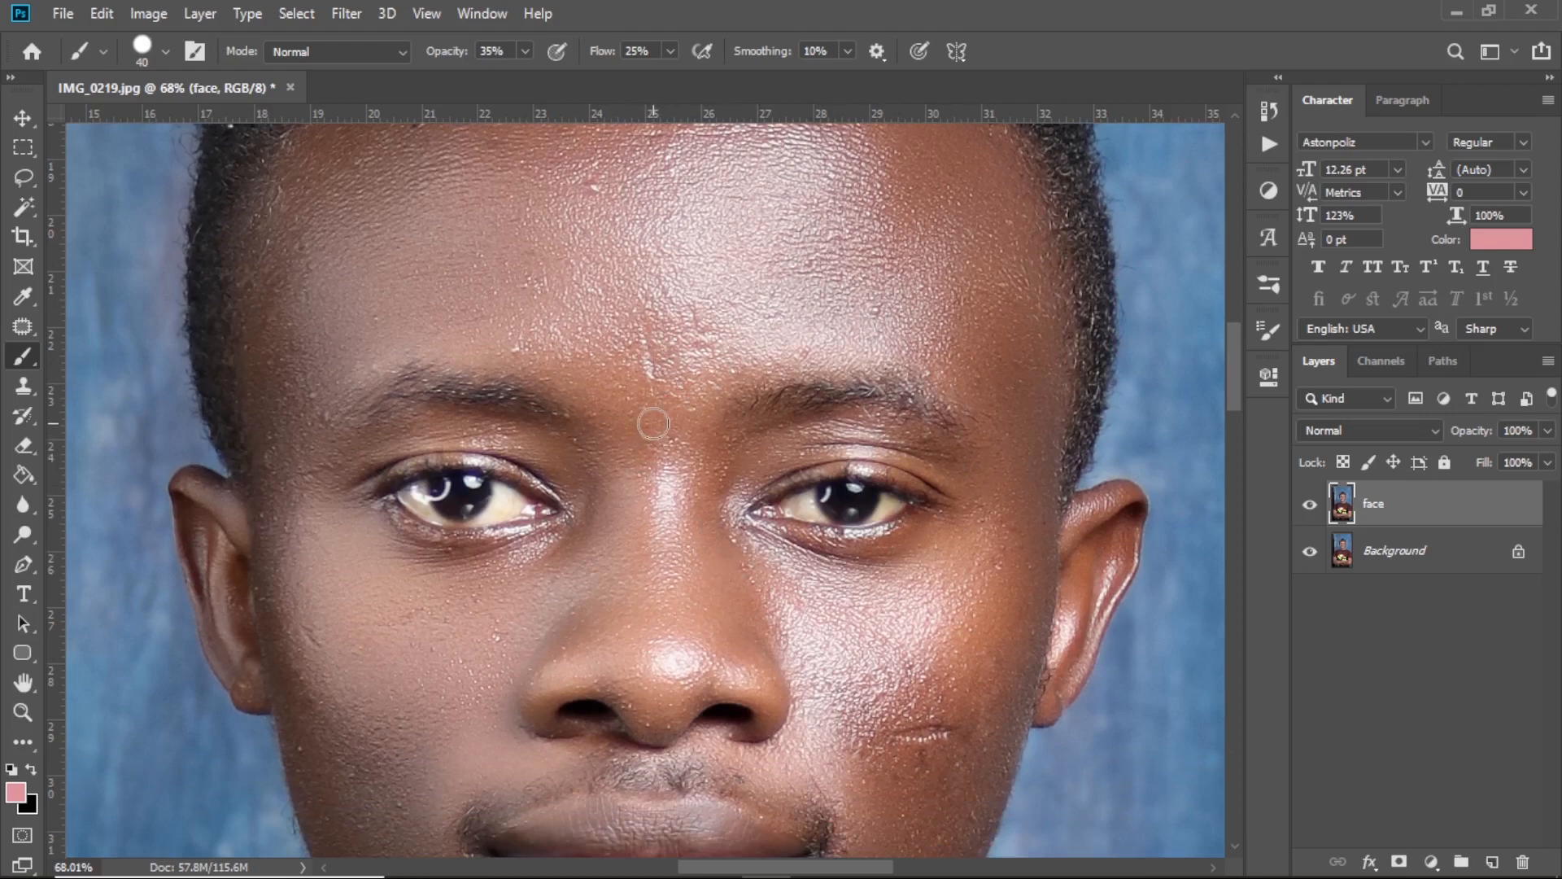
scroll(813, 610, "down", 2)
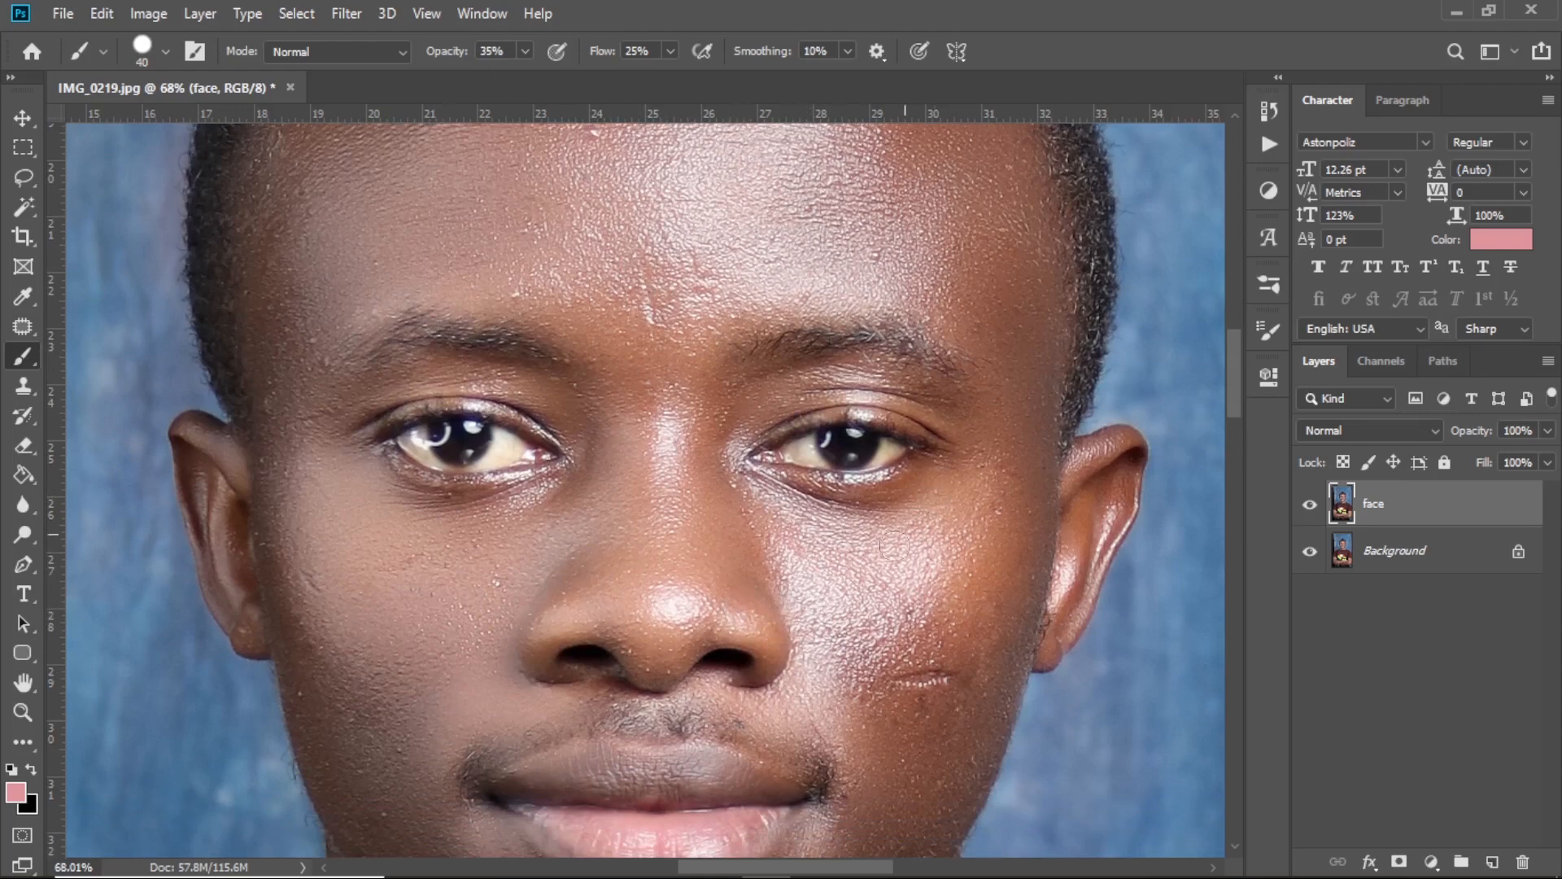
scroll(893, 544, "down", 2)
scroll(734, 369, "up", 6)
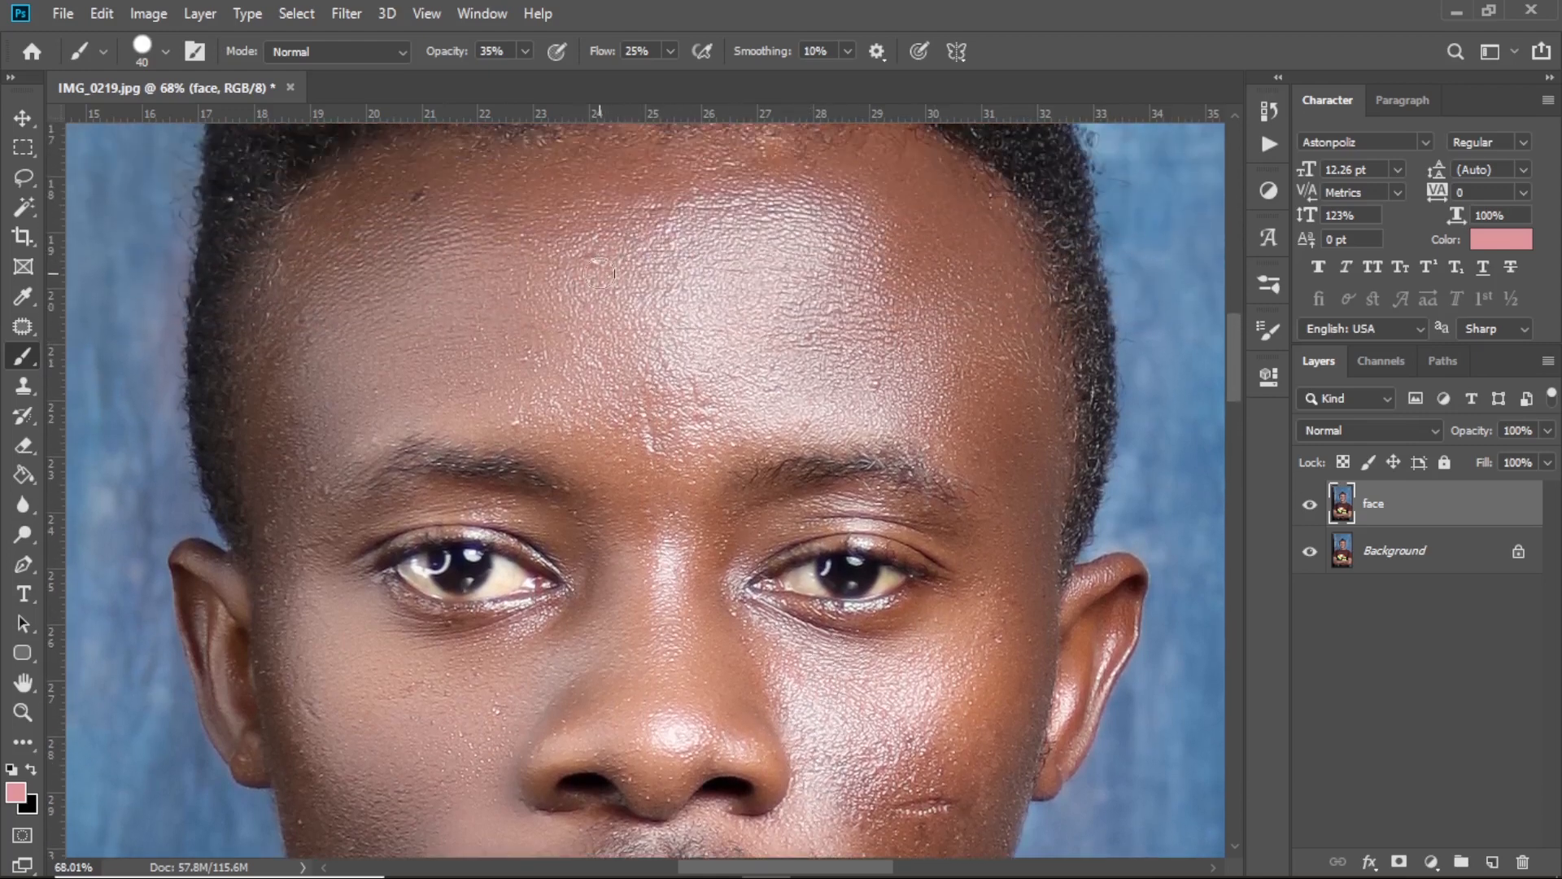
scroll(598, 274, "down", 1)
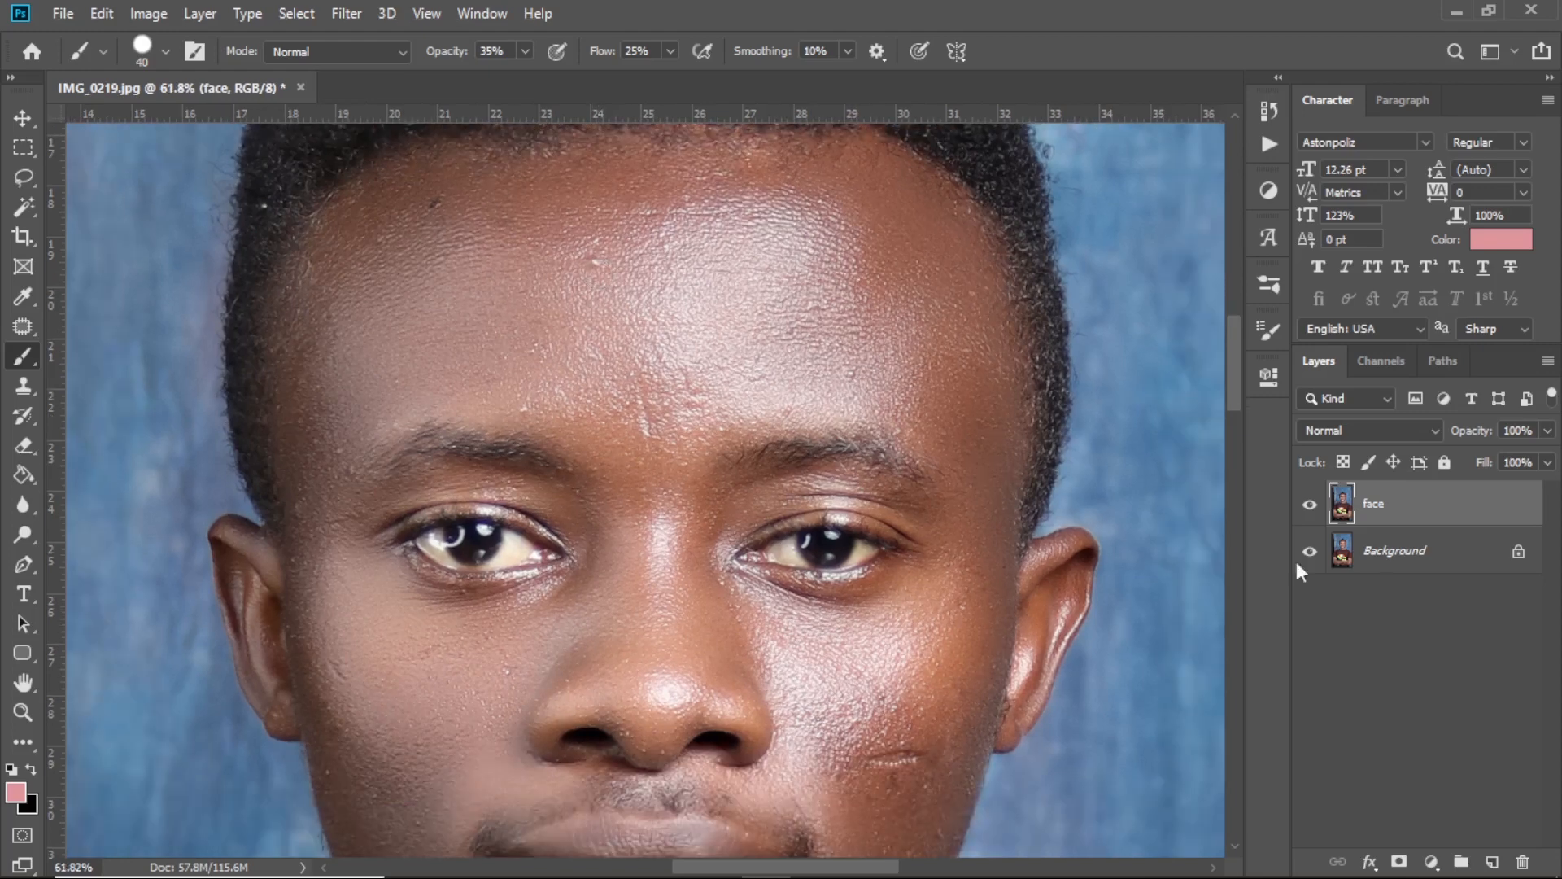
Add a Black & White adjustment layer above the face layer with Reds set to -102
left_click(1430, 860)
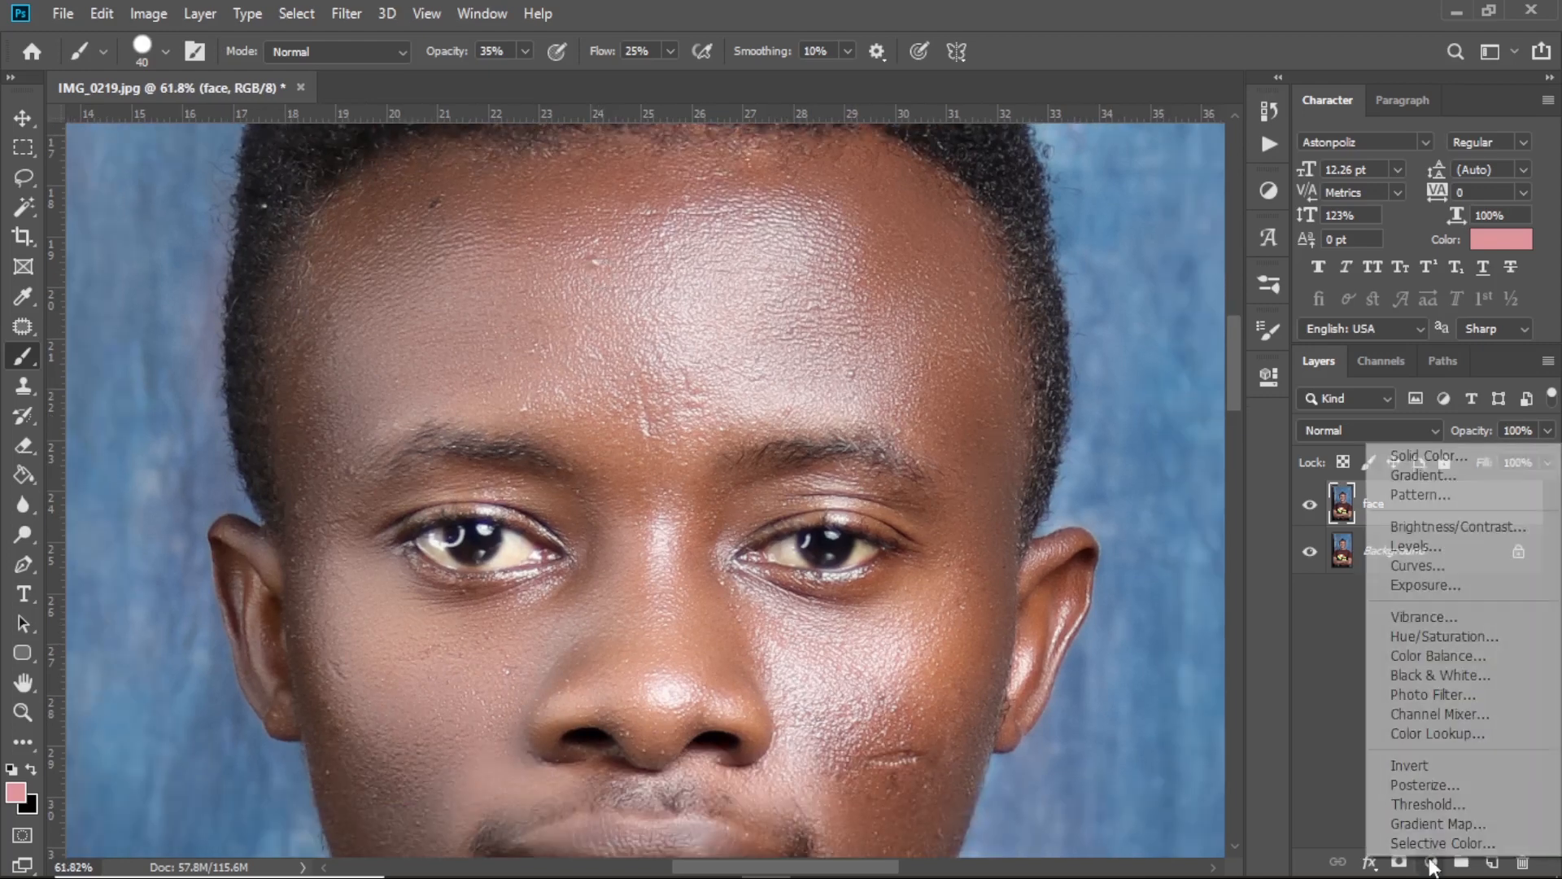
left_click(1443, 675)
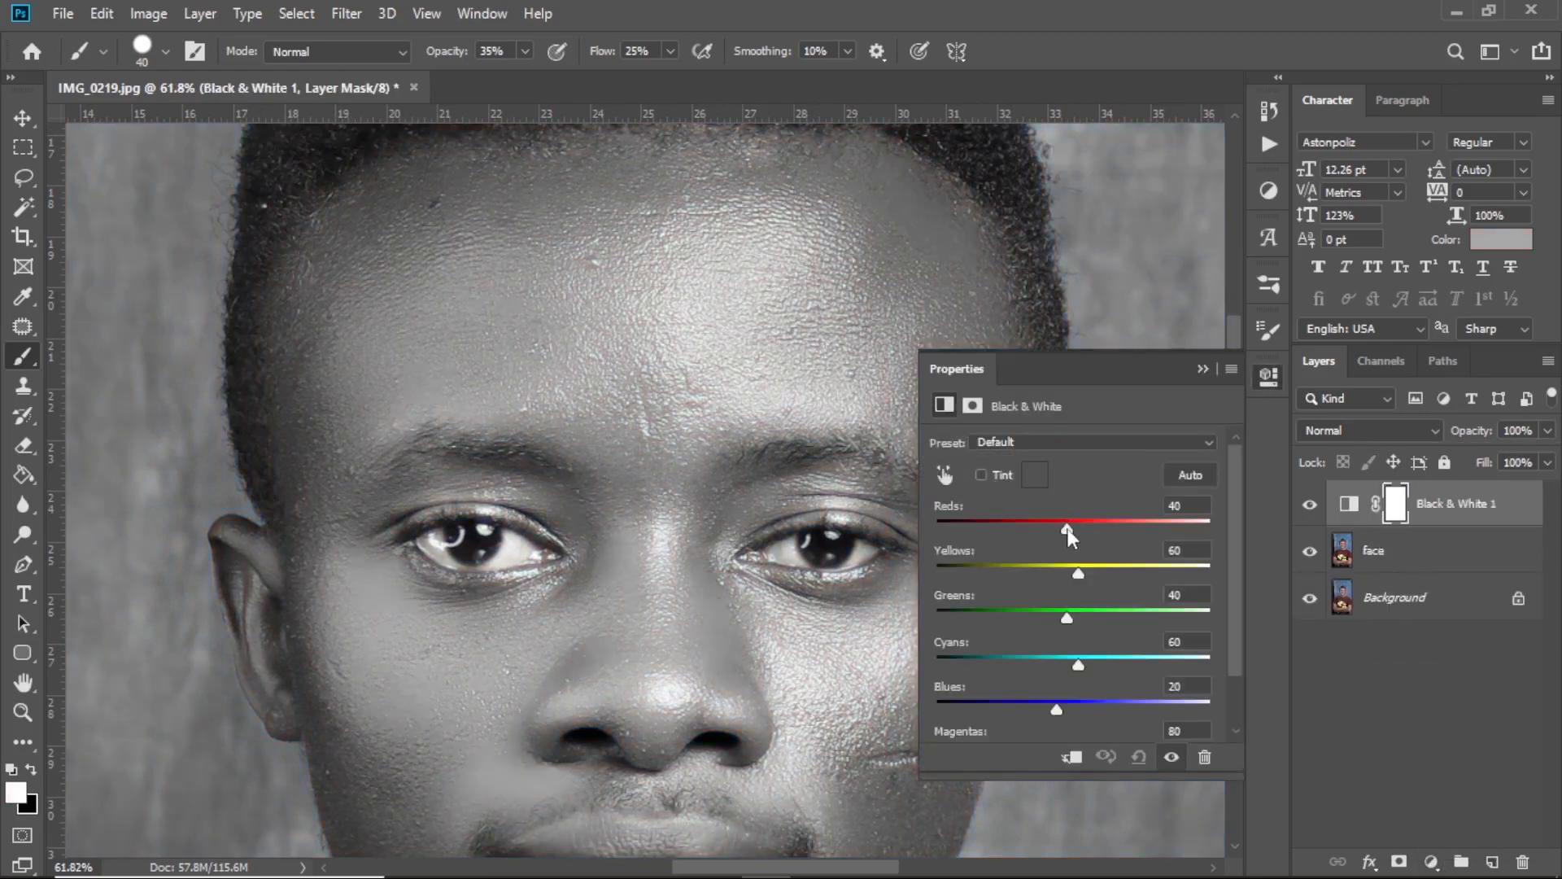
left_click_drag(1068, 529, 991, 538)
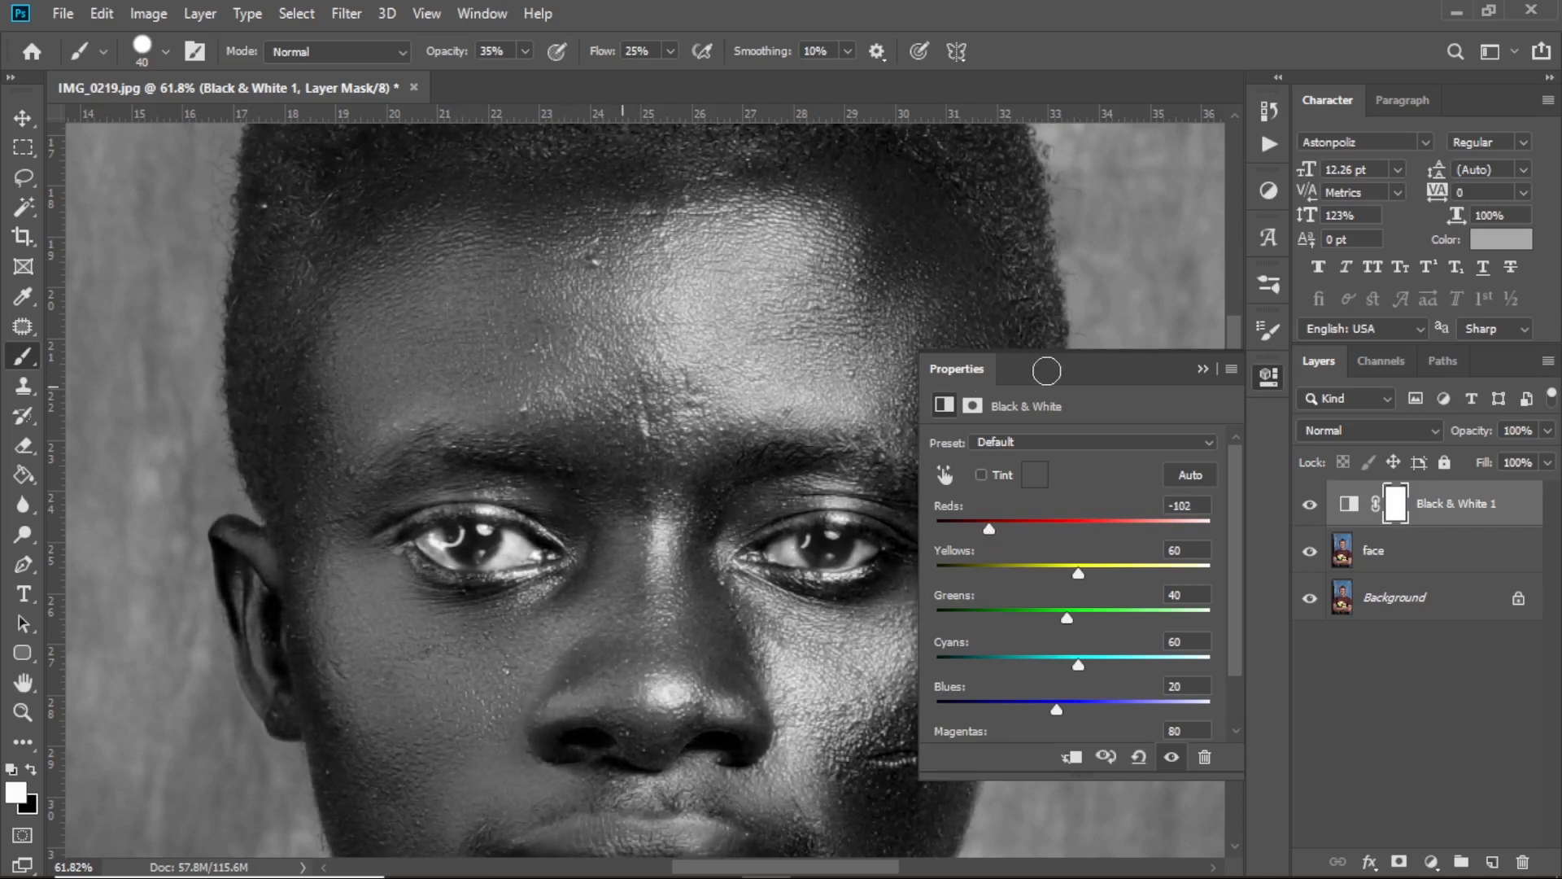
left_click(1204, 368)
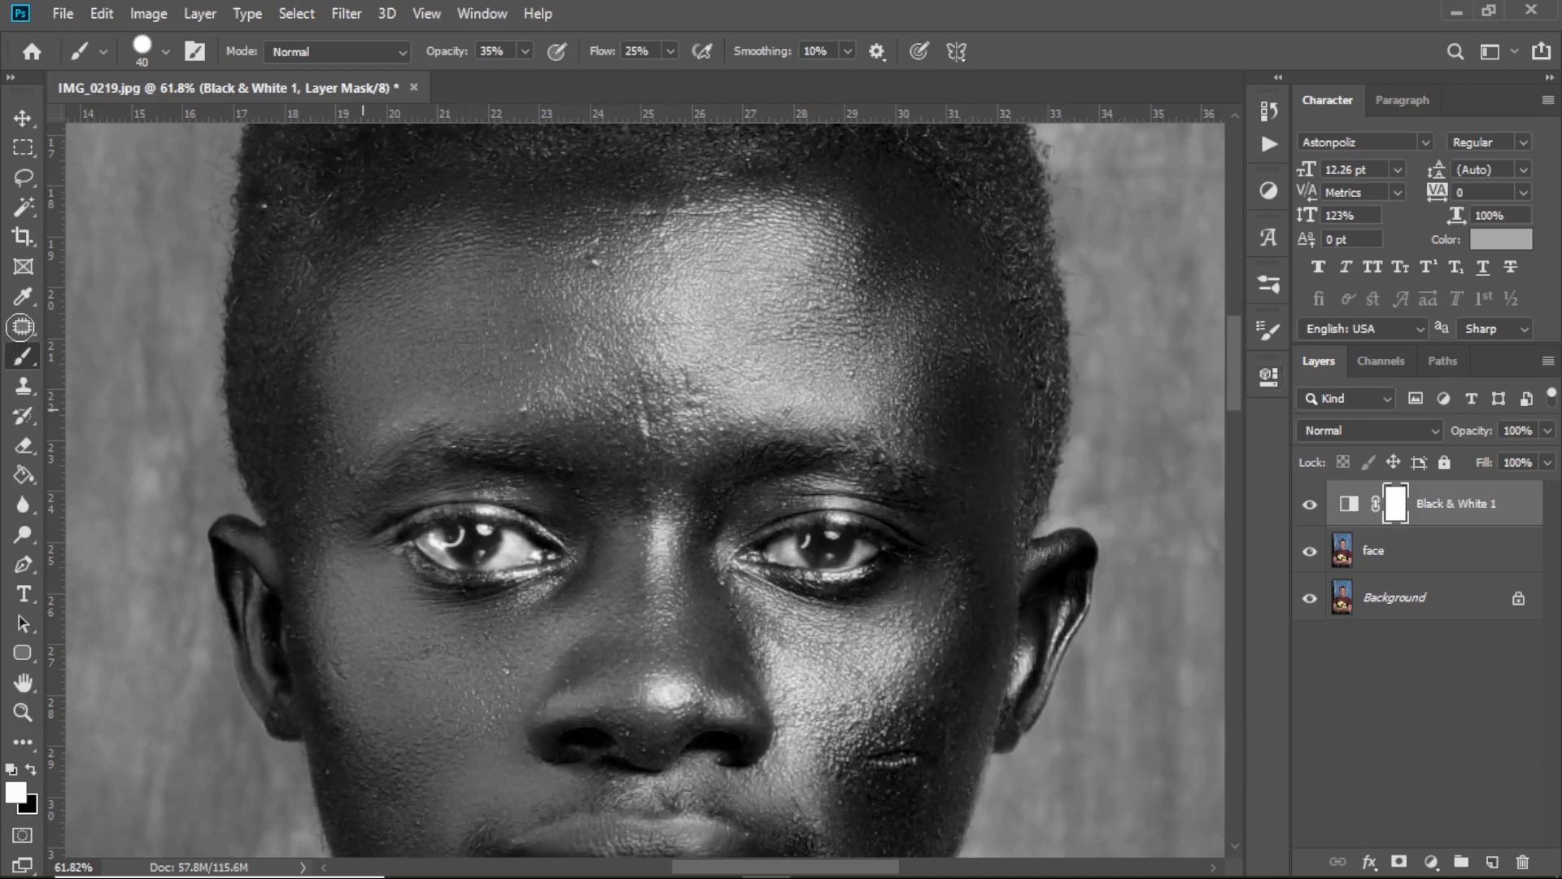
Patch the bump on the upper forehead and the spot above the inner eyebrow on the face layer with the Patch tool
left_click(22, 328)
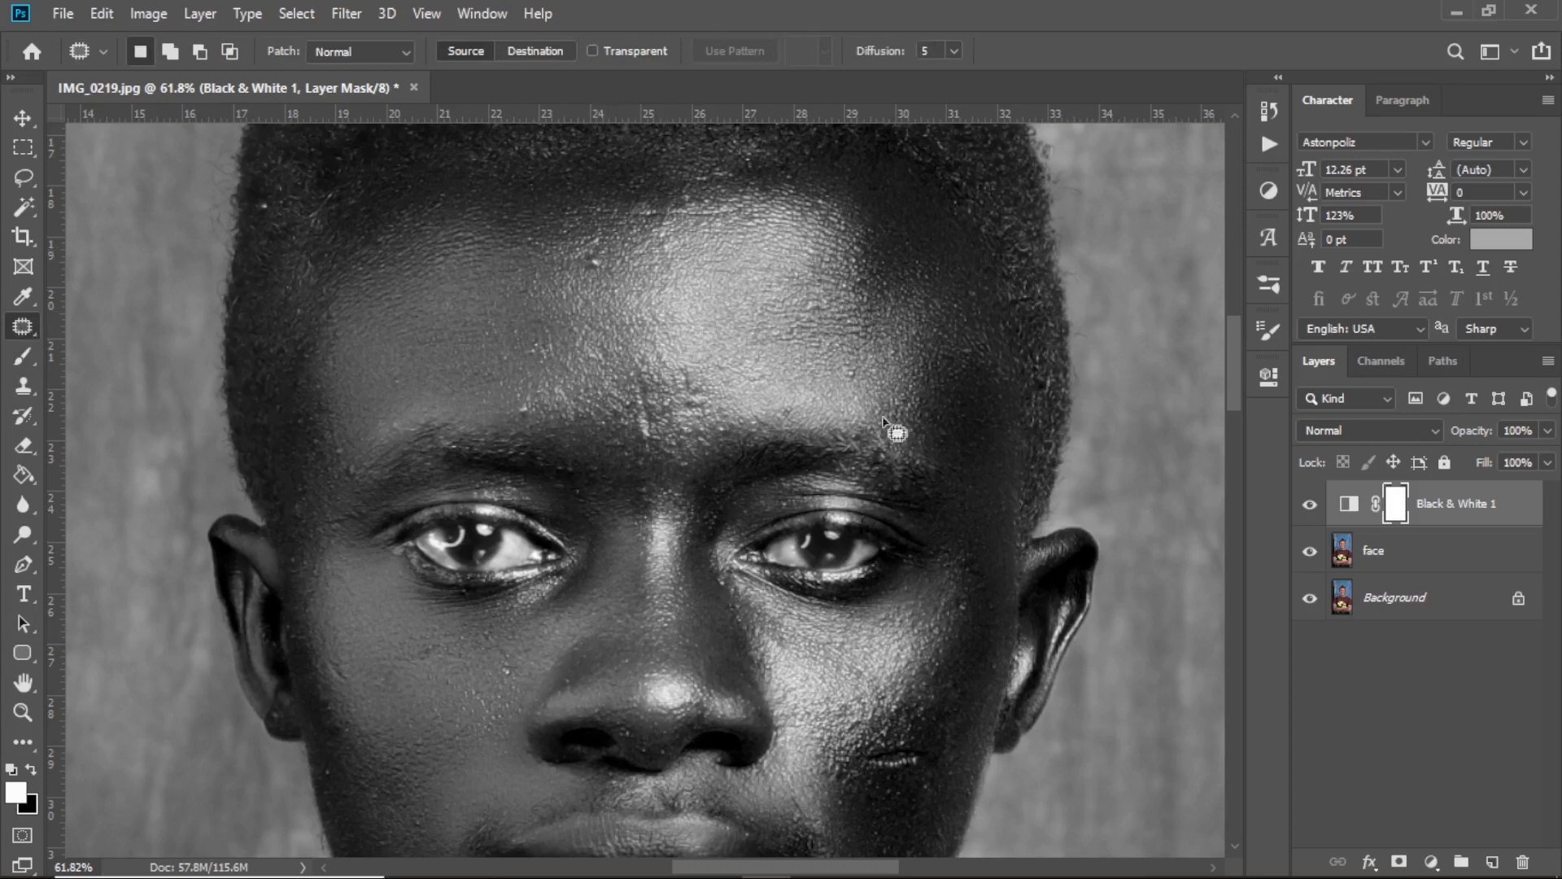
left_click(1371, 552)
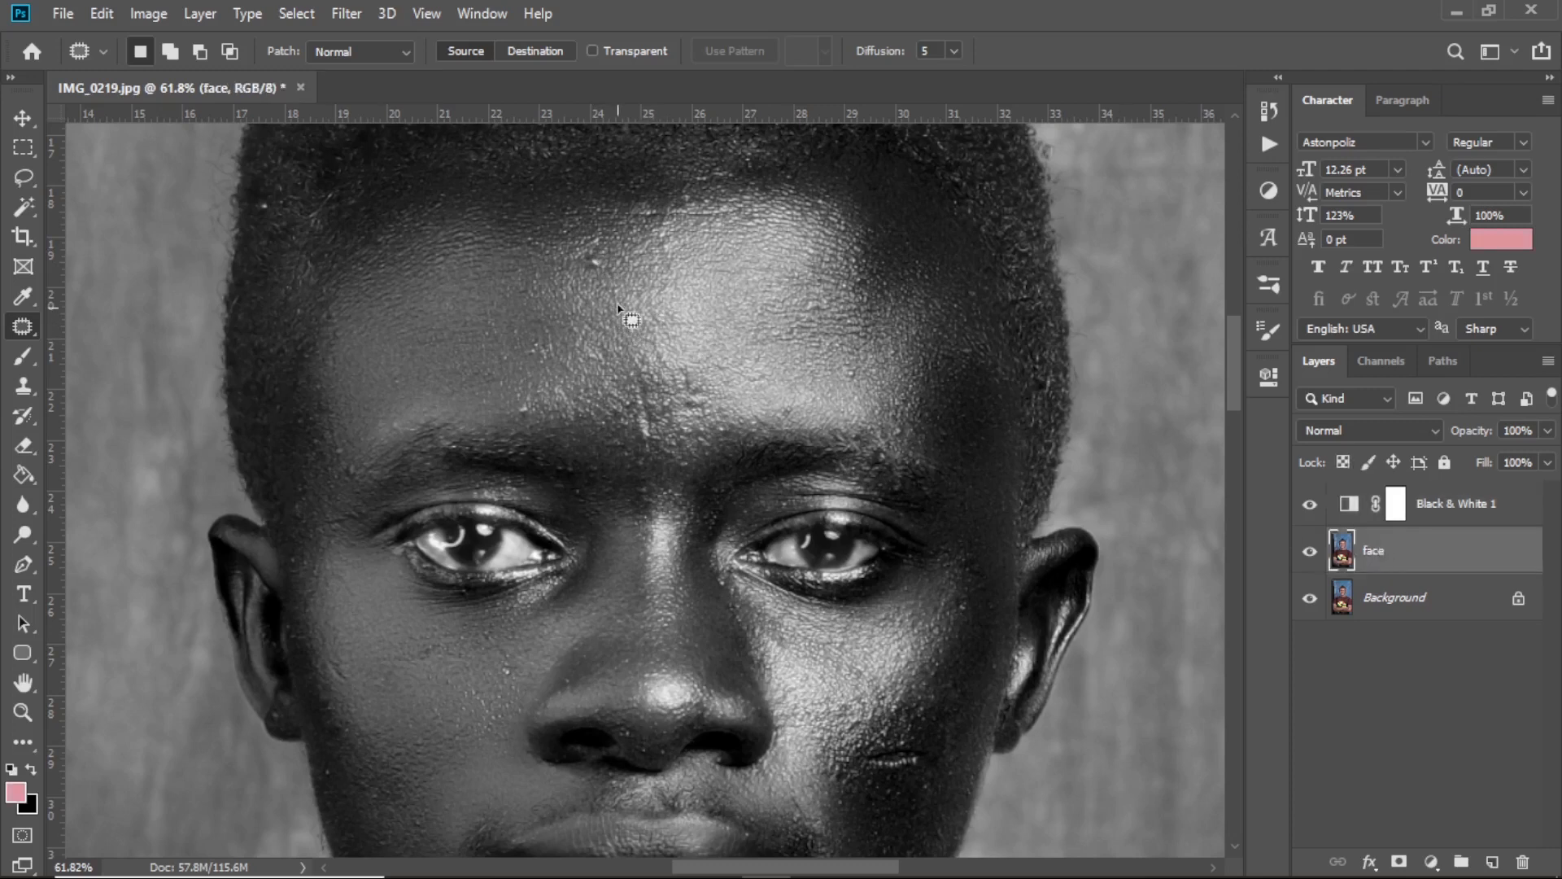
mouse_move(581, 259)
left_mouse_down()
mouse_move(606, 267)
mouse_move(595, 257)
left_mouse_up()
left_click_drag(621, 283, 656, 319)
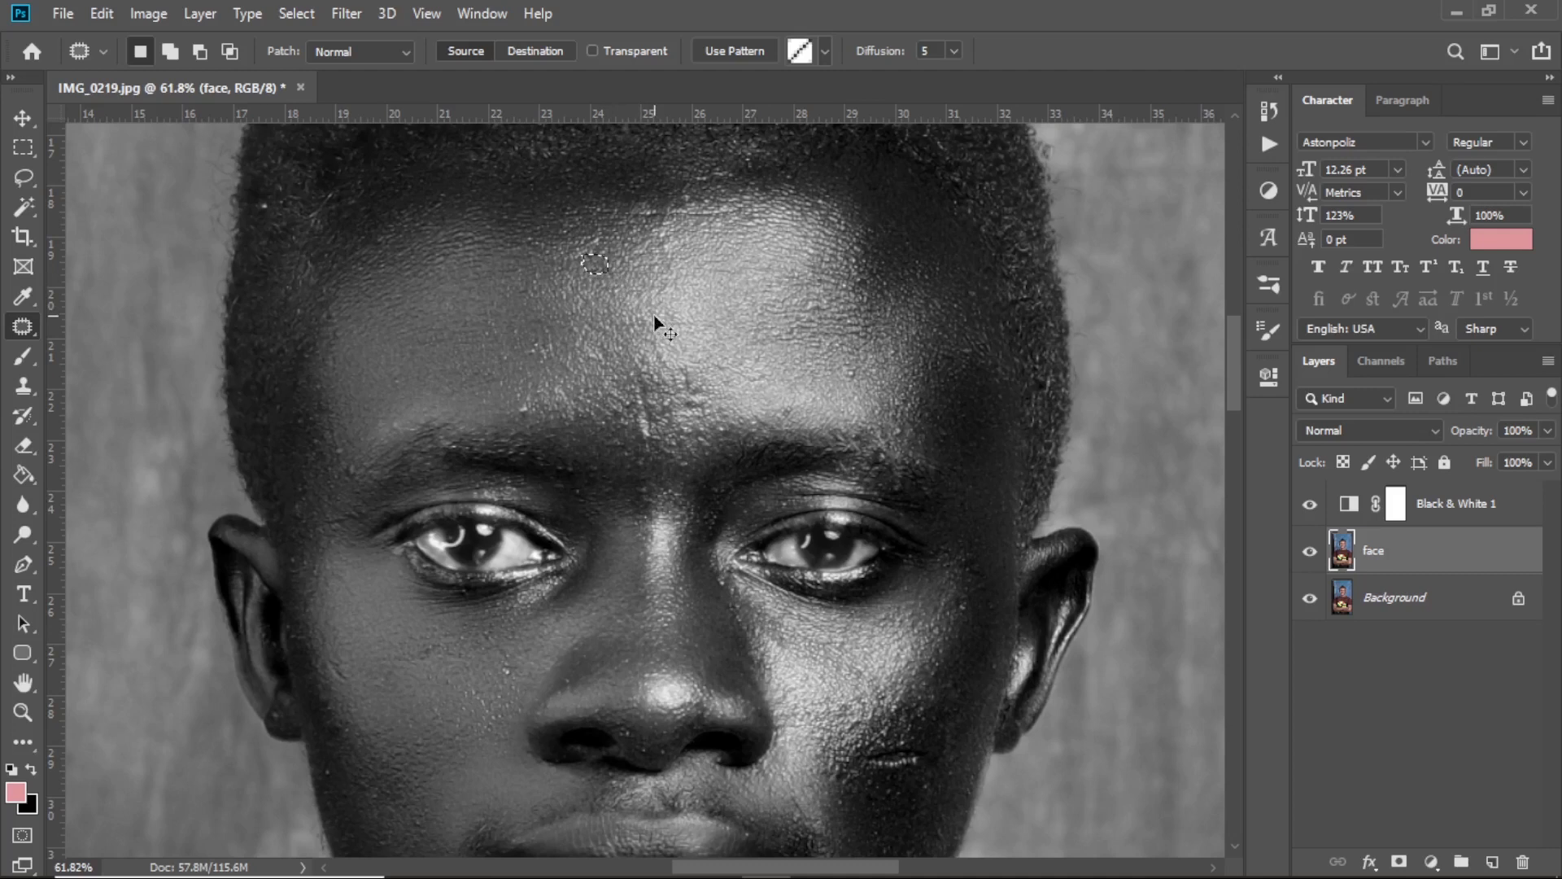
key("ctrl+d")
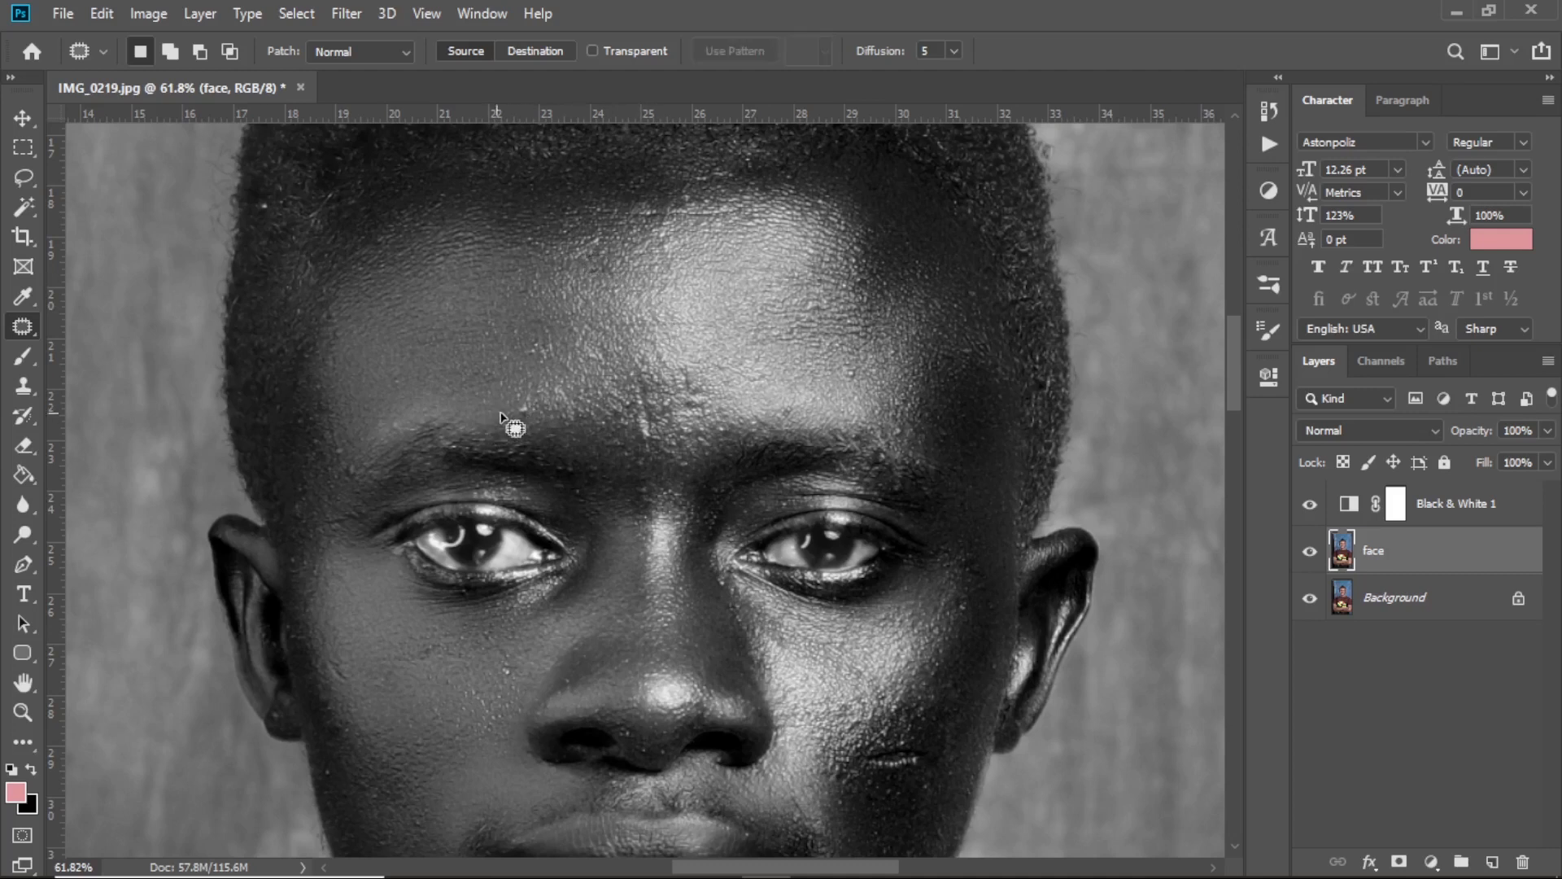
left_click_drag(521, 406, 541, 422)
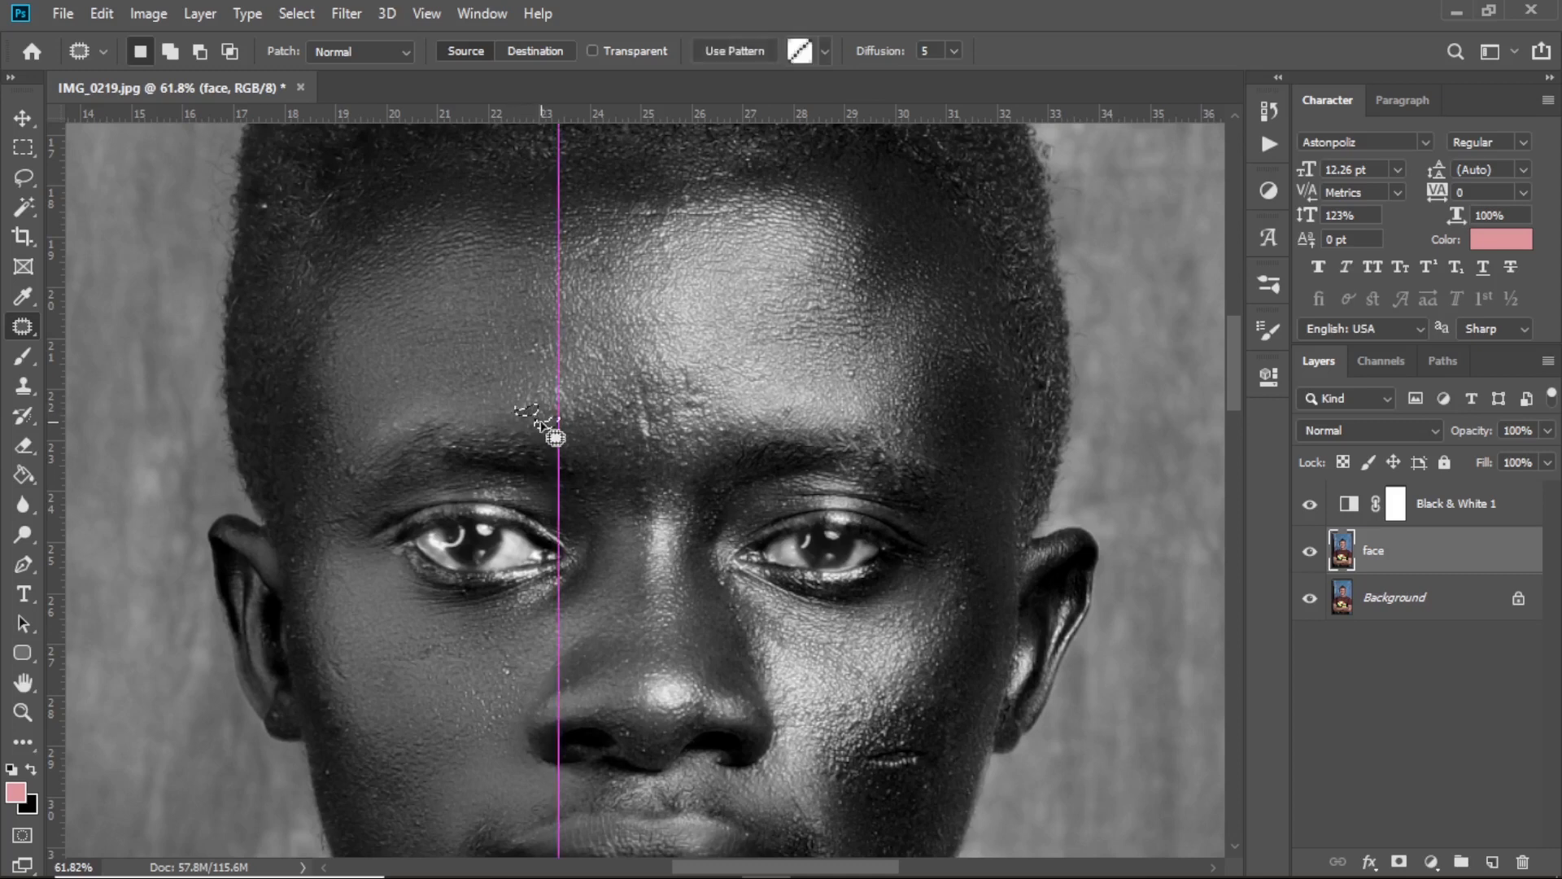
key("ctrl+d")
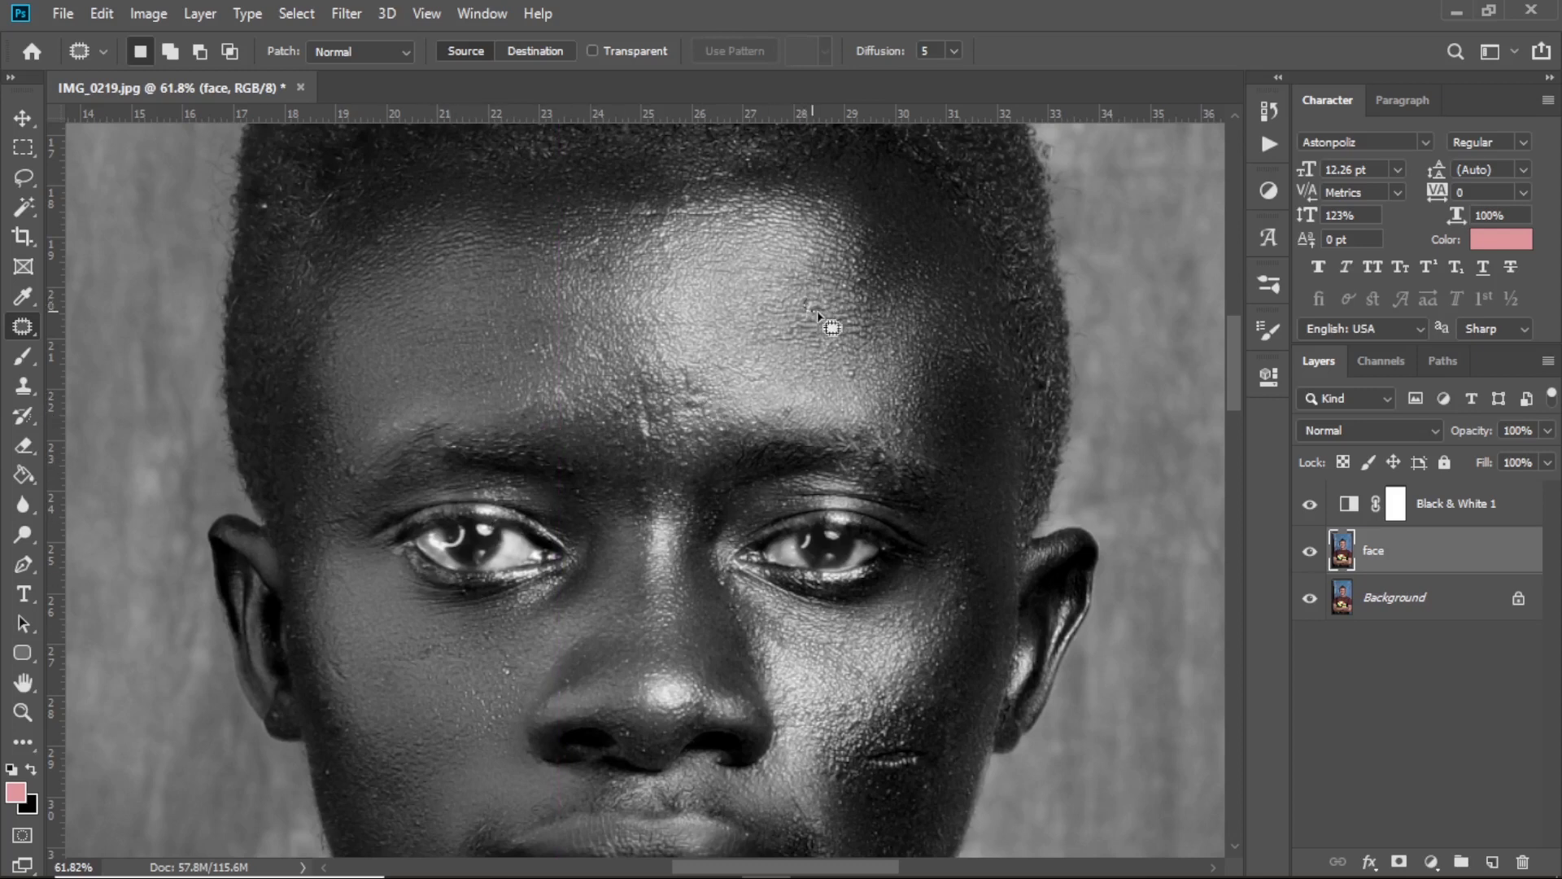
Patch the remaining small blemishes on the shiny side of the forehead, the temple, between the eyebrows and on both cheeks
mouse_move(818, 314)
left_mouse_down()
mouse_move(811, 301)
mouse_move(839, 331)
left_mouse_up()
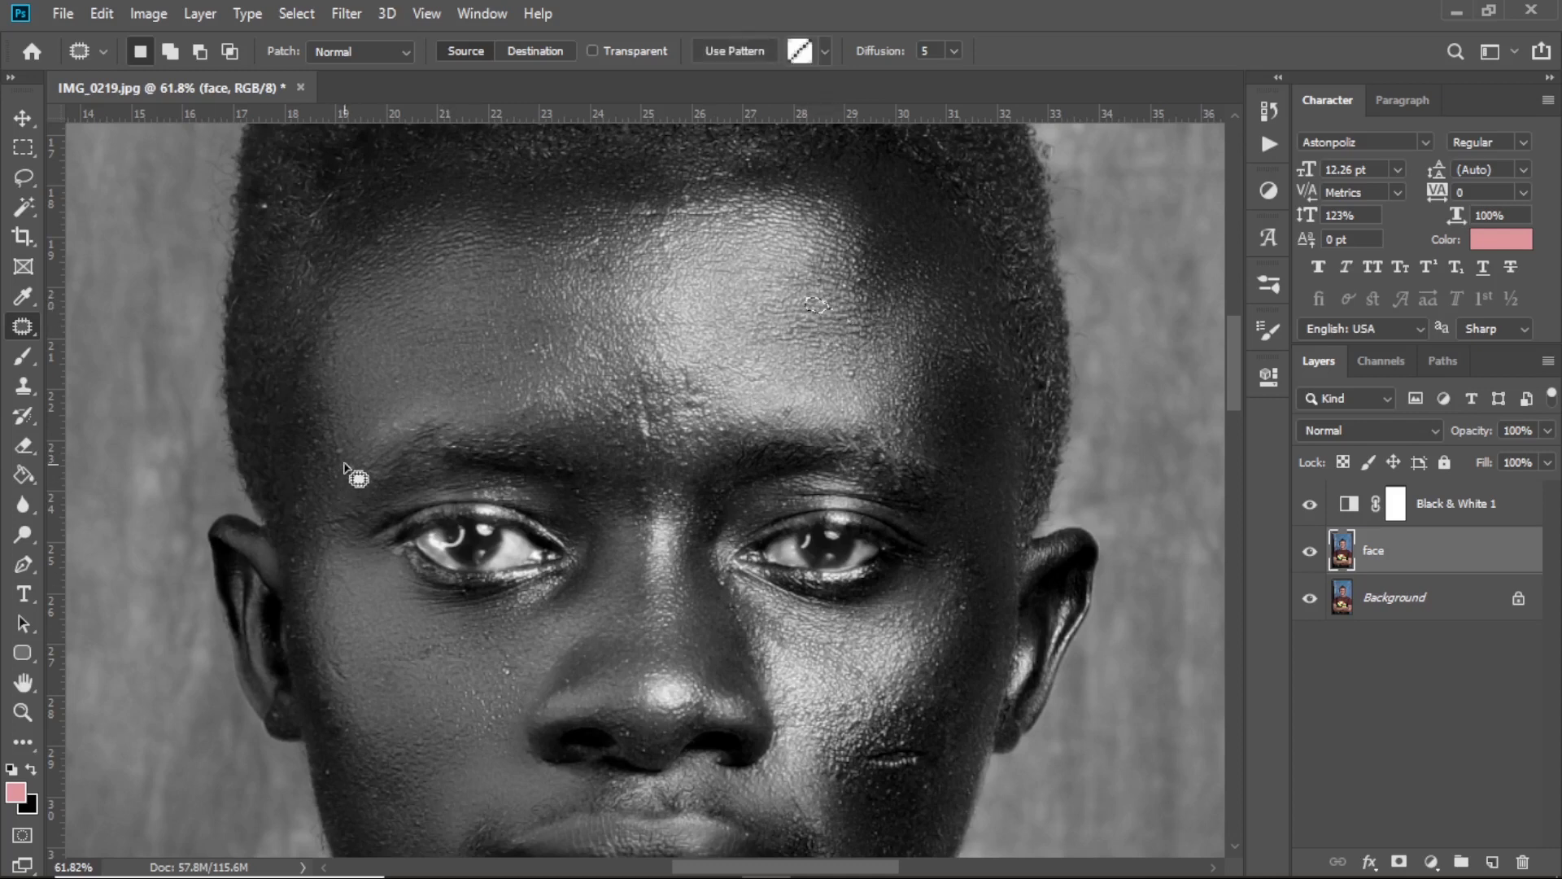
mouse_move(343, 467)
left_mouse_down()
mouse_move(356, 460)
mouse_move(342, 470)
left_mouse_up()
mouse_move(500, 662)
left_mouse_down()
mouse_move(499, 680)
mouse_move(524, 664)
mouse_move(504, 656)
left_mouse_up()
left_click(685, 406)
mouse_move(695, 410)
left_mouse_down()
mouse_move(733, 413)
mouse_move(700, 394)
mouse_move(671, 415)
mouse_move(720, 429)
left_mouse_up()
mouse_move(958, 603)
left_mouse_down()
mouse_move(972, 602)
mouse_move(960, 612)
left_mouse_up()
Patch the blemishes below the lips, on the chin and beneath the cheek scar
scroll(865, 672, "down", 3)
scroll(853, 666, "down", 5)
mouse_move(502, 575)
left_mouse_down()
mouse_move(516, 574)
mouse_move(503, 581)
mouse_move(544, 665)
mouse_move(522, 607)
left_mouse_up()
left_click_drag(529, 618, 539, 643)
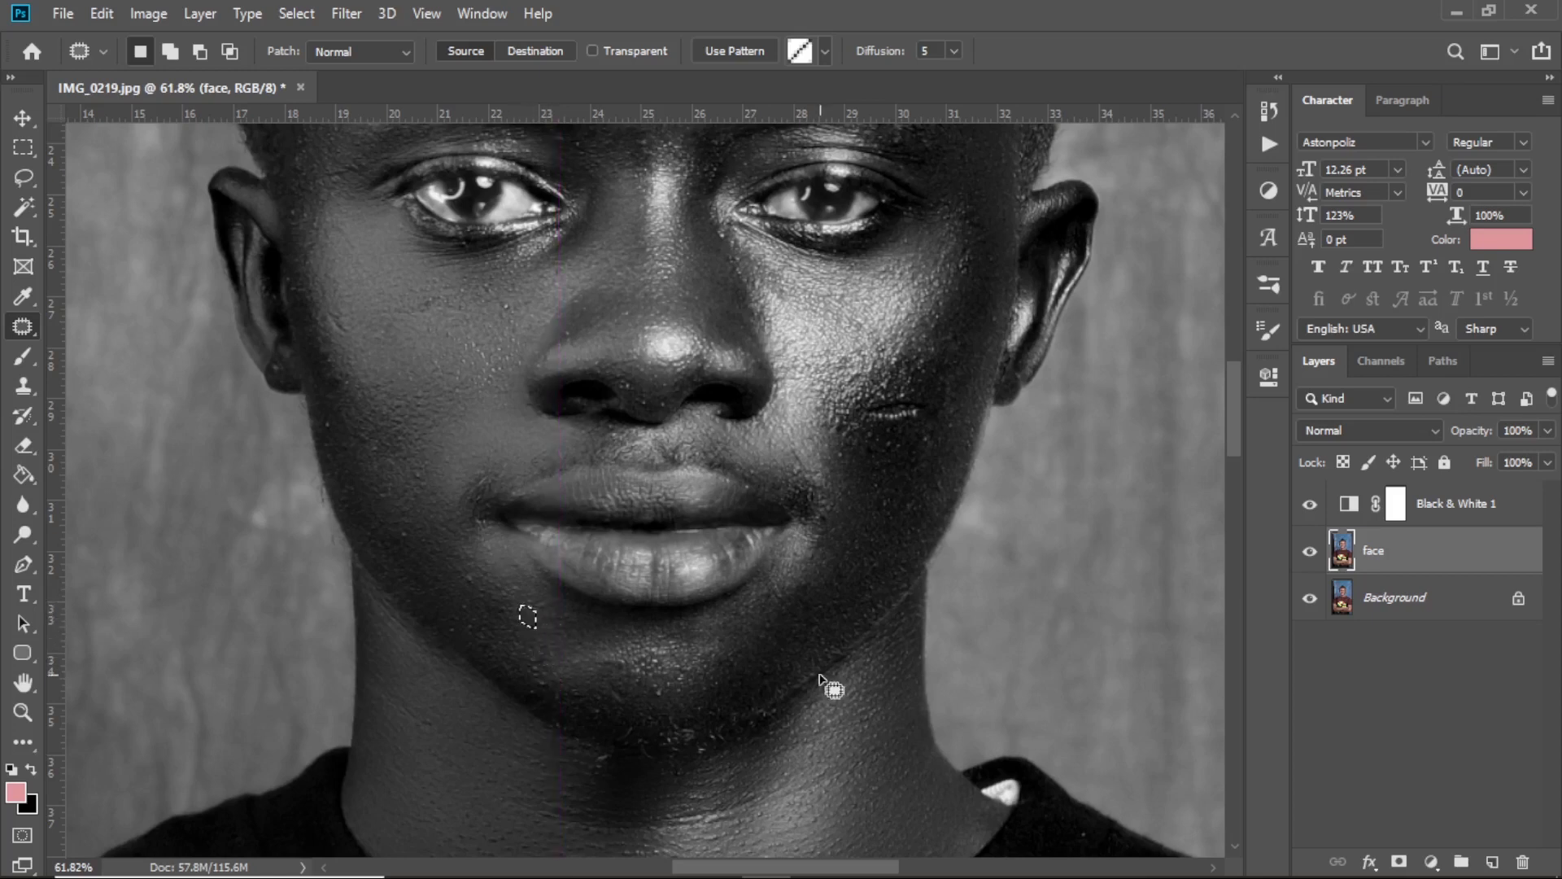
mouse_move(667, 689)
left_mouse_down()
mouse_move(648, 691)
mouse_move(661, 694)
left_mouse_up()
mouse_move(920, 436)
left_mouse_down()
mouse_move(928, 455)
mouse_move(921, 435)
left_mouse_up()
Patch one more uneven spot on the forehead above the eyebrow and clear the selection
scroll(832, 398, "up", 5)
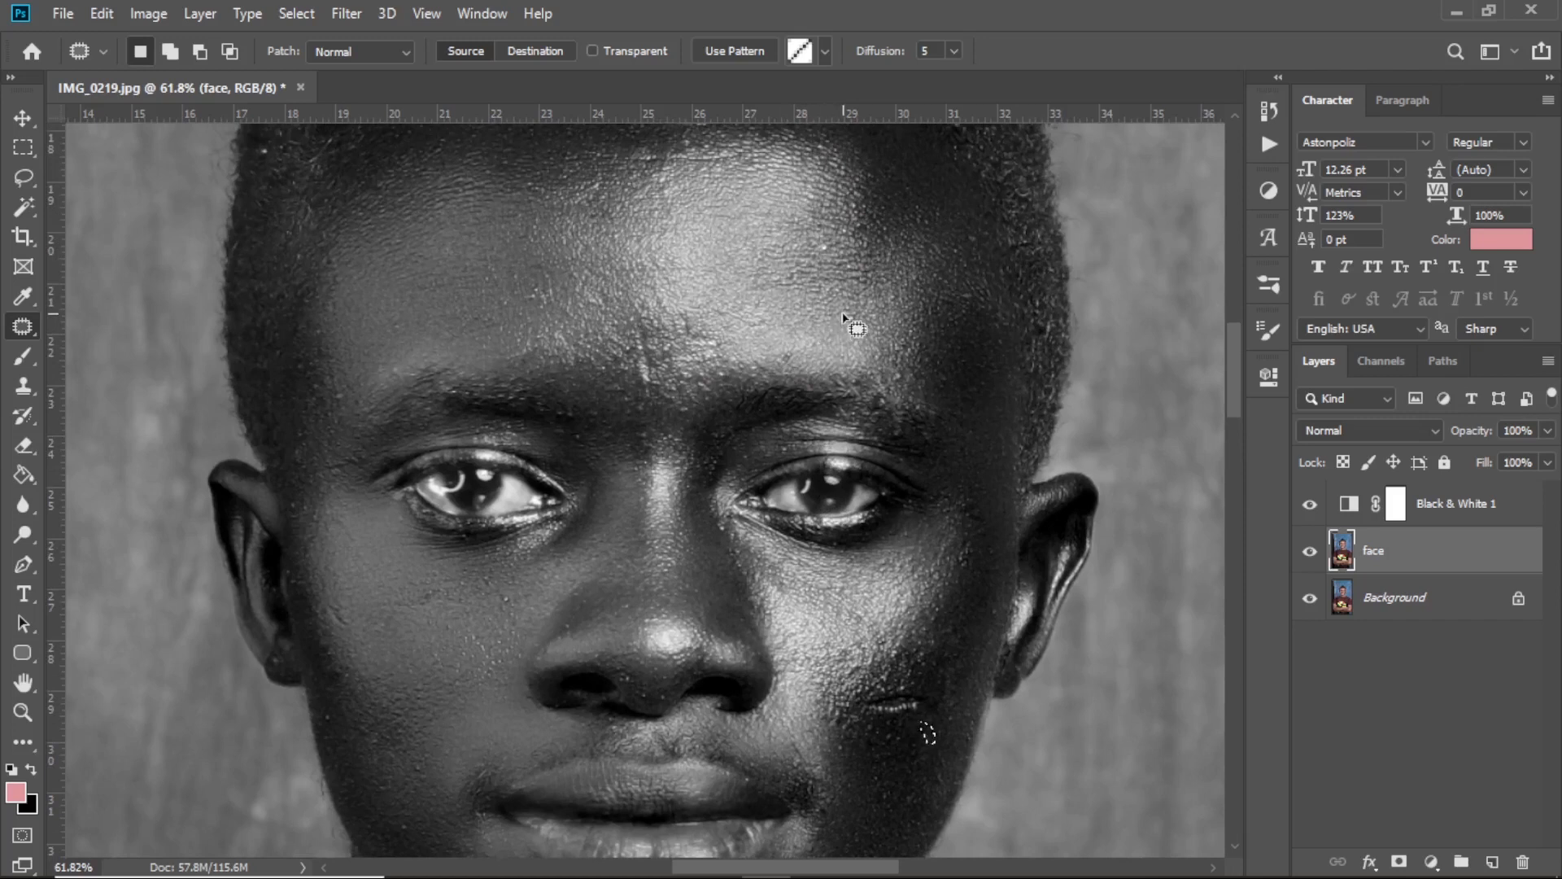
mouse_move(861, 332)
left_mouse_down()
mouse_move(843, 329)
mouse_move(849, 312)
left_mouse_up()
key("ctrl+d")
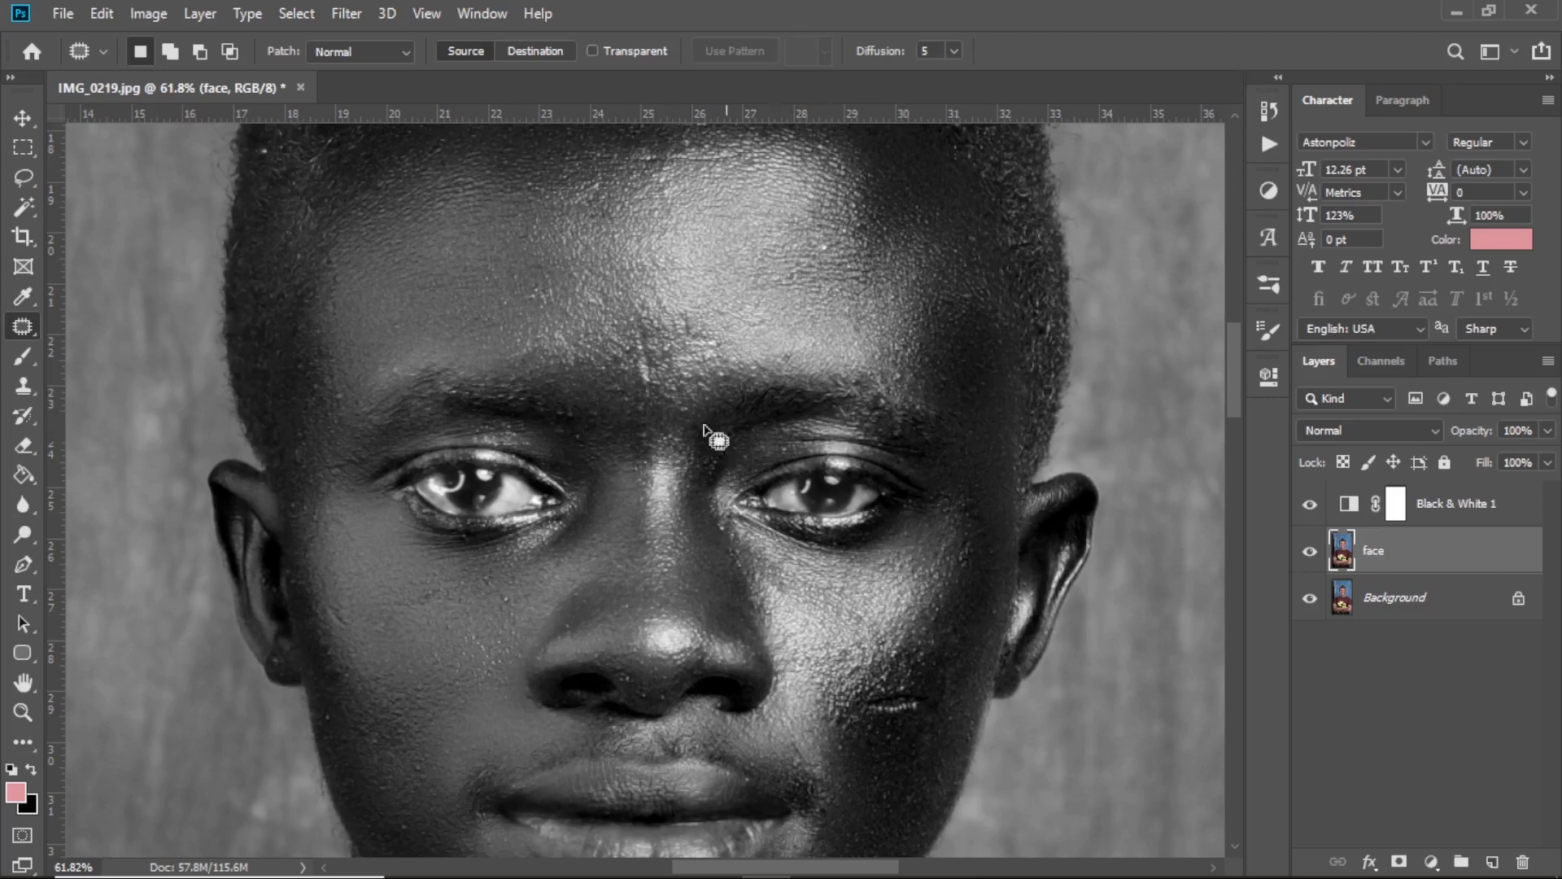
Hide the Black & White 1 layer and compare the face layer with the original by toggling its visibility
left_click(1309, 505)
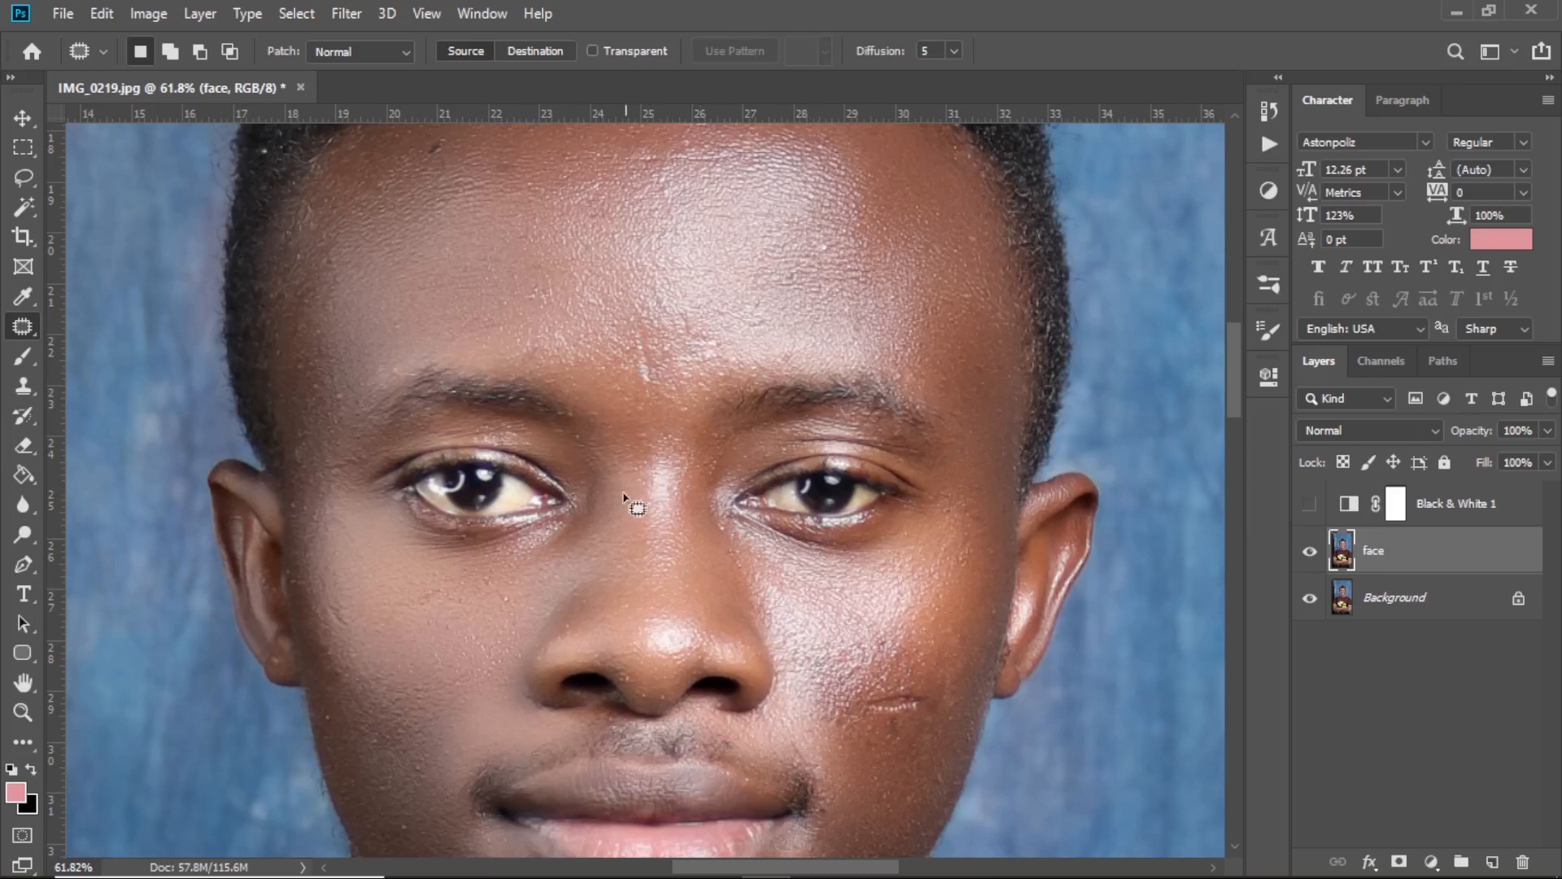
left_click(1308, 595)
left_click(1310, 554)
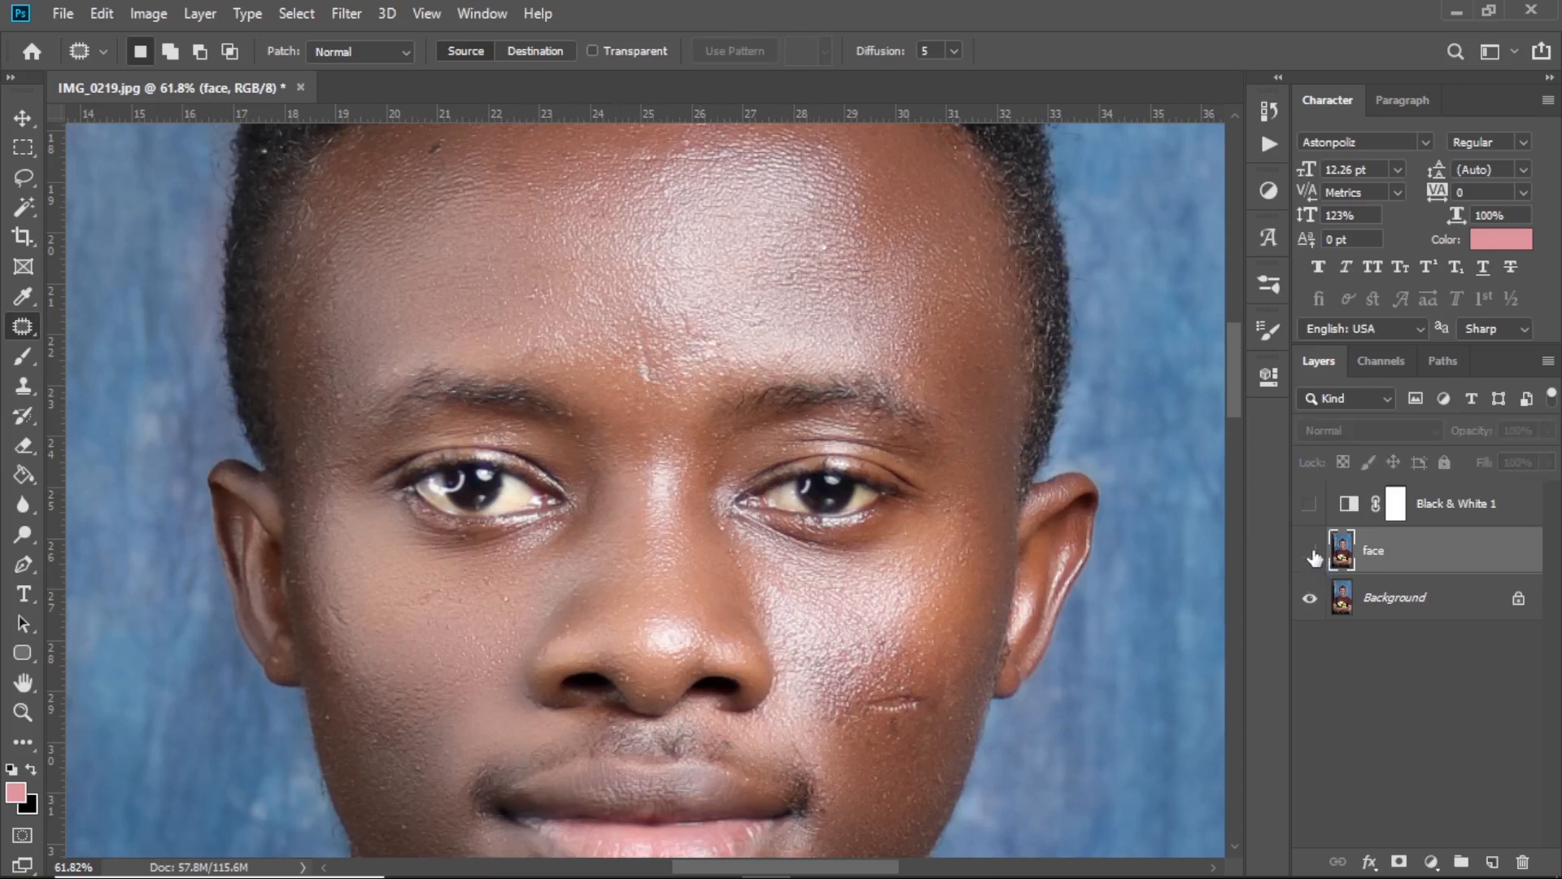
left_click(1311, 551)
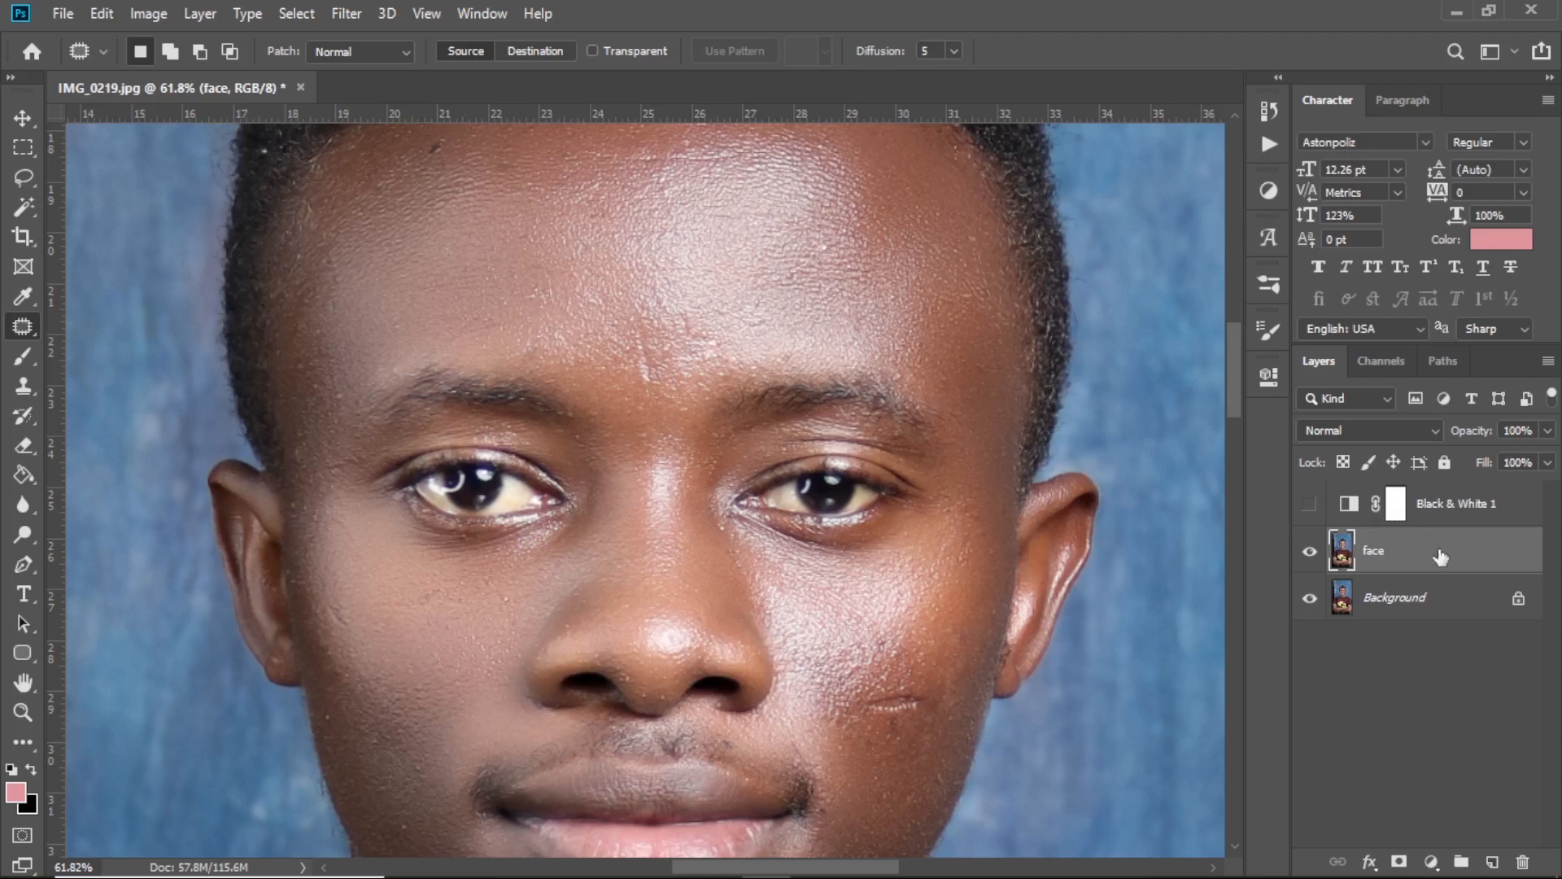
Add an empty layer above the face layer and choose the Brush tool with the Soft Round preset
left_click(1494, 863)
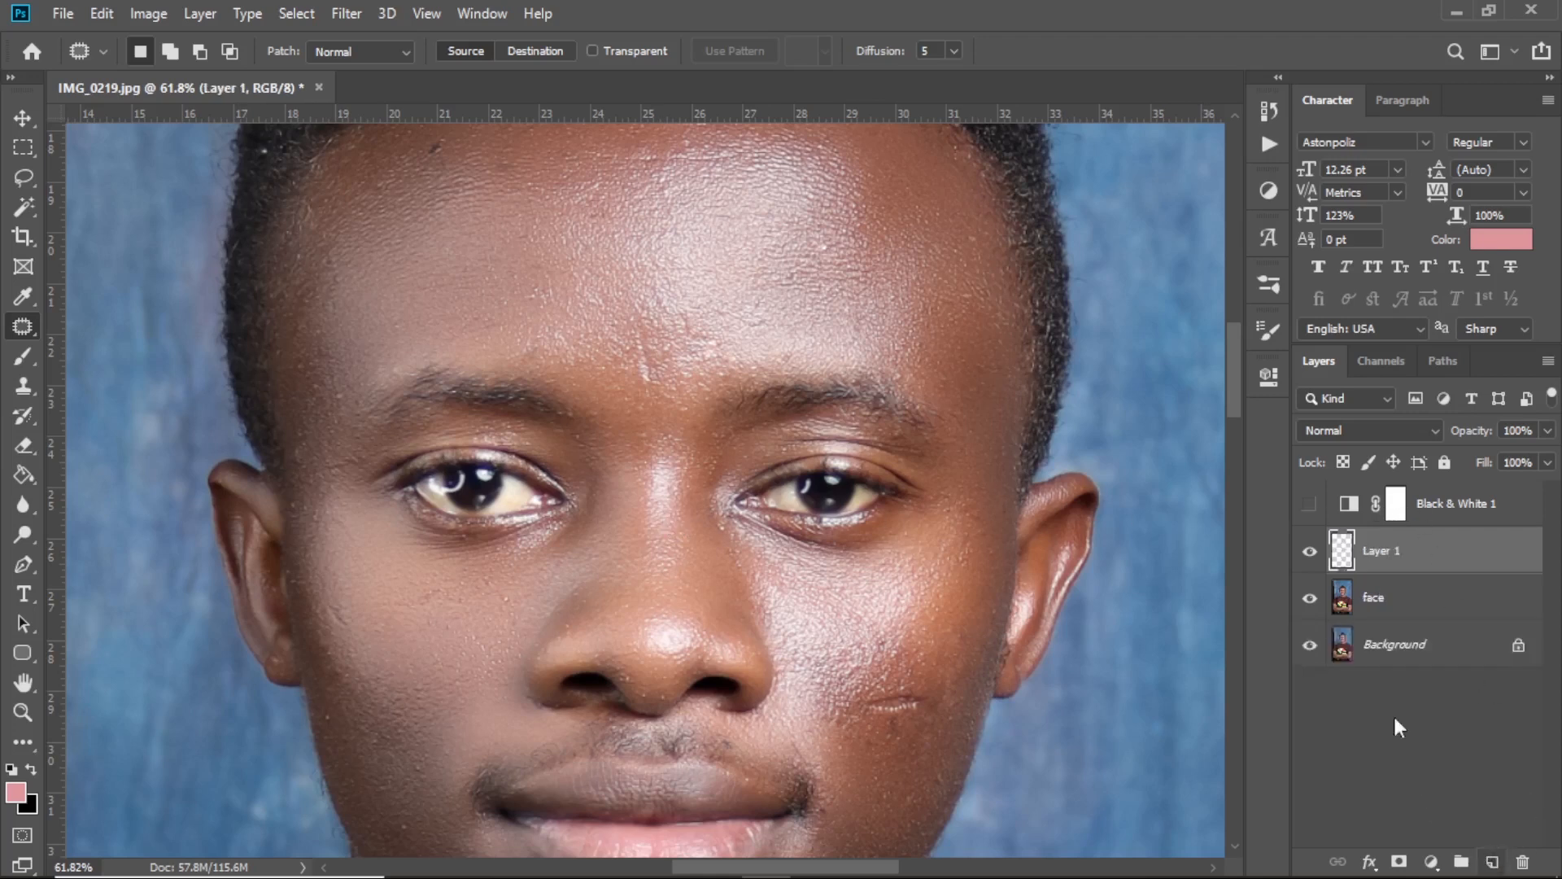
left_click(21, 350)
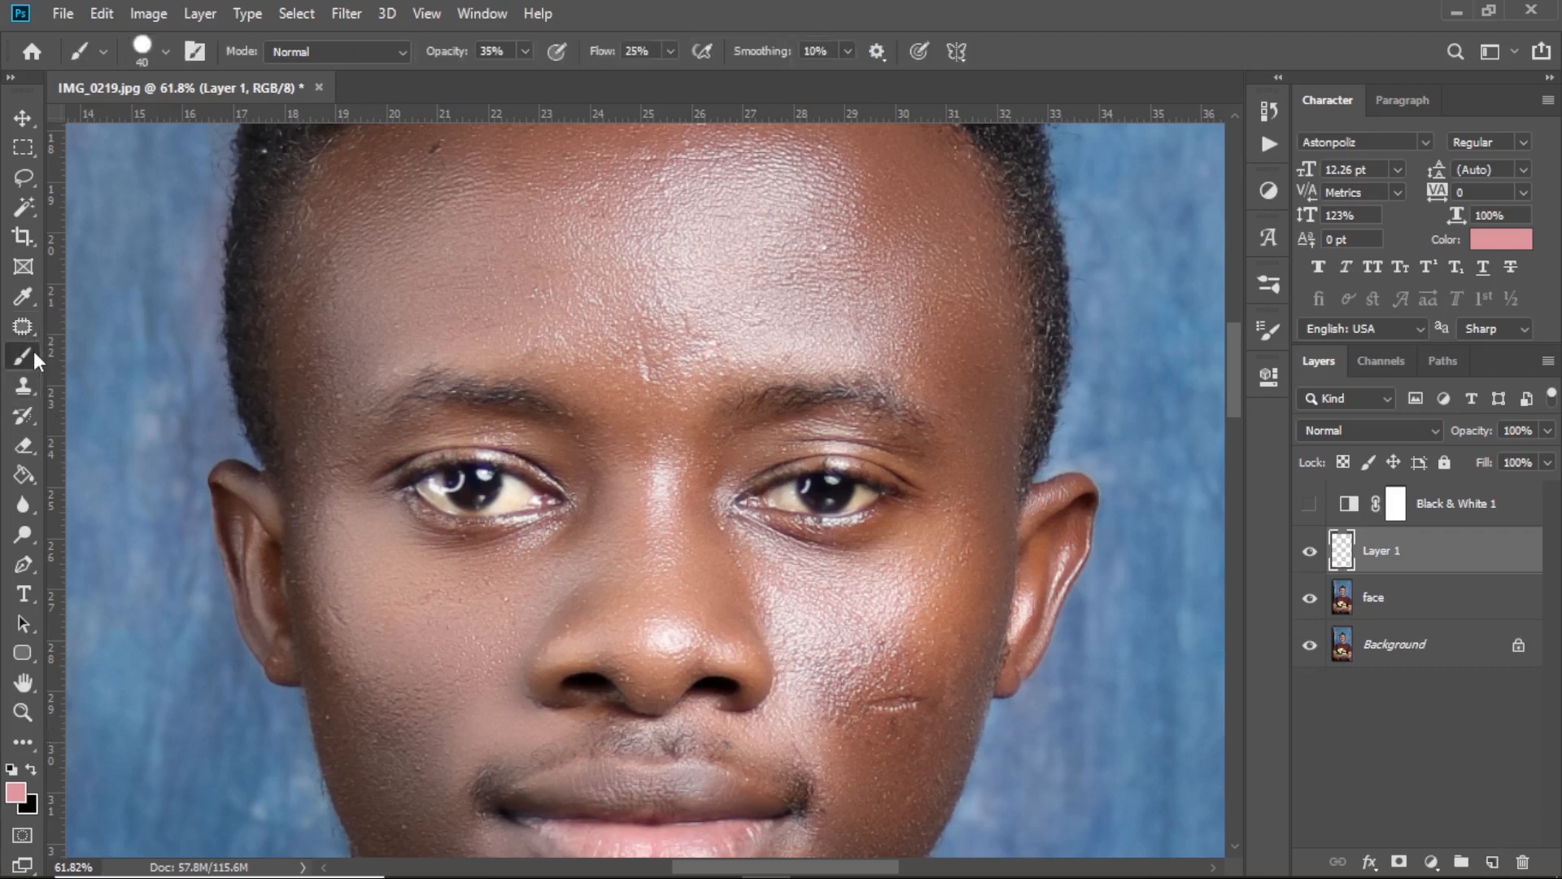
right_click(27, 350)
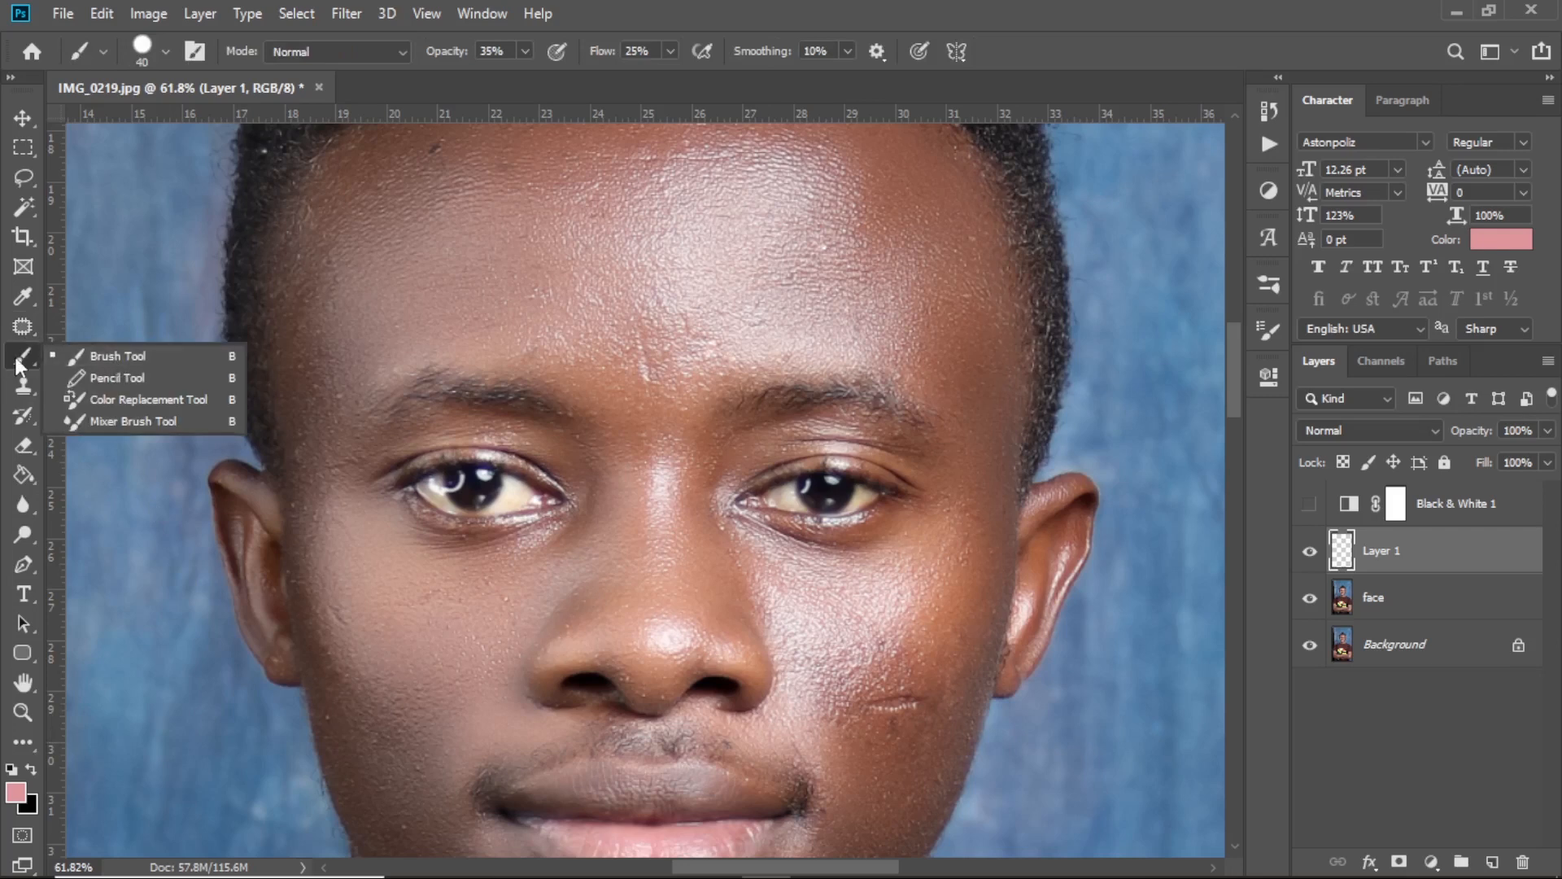
left_click(117, 355)
left_click(167, 48)
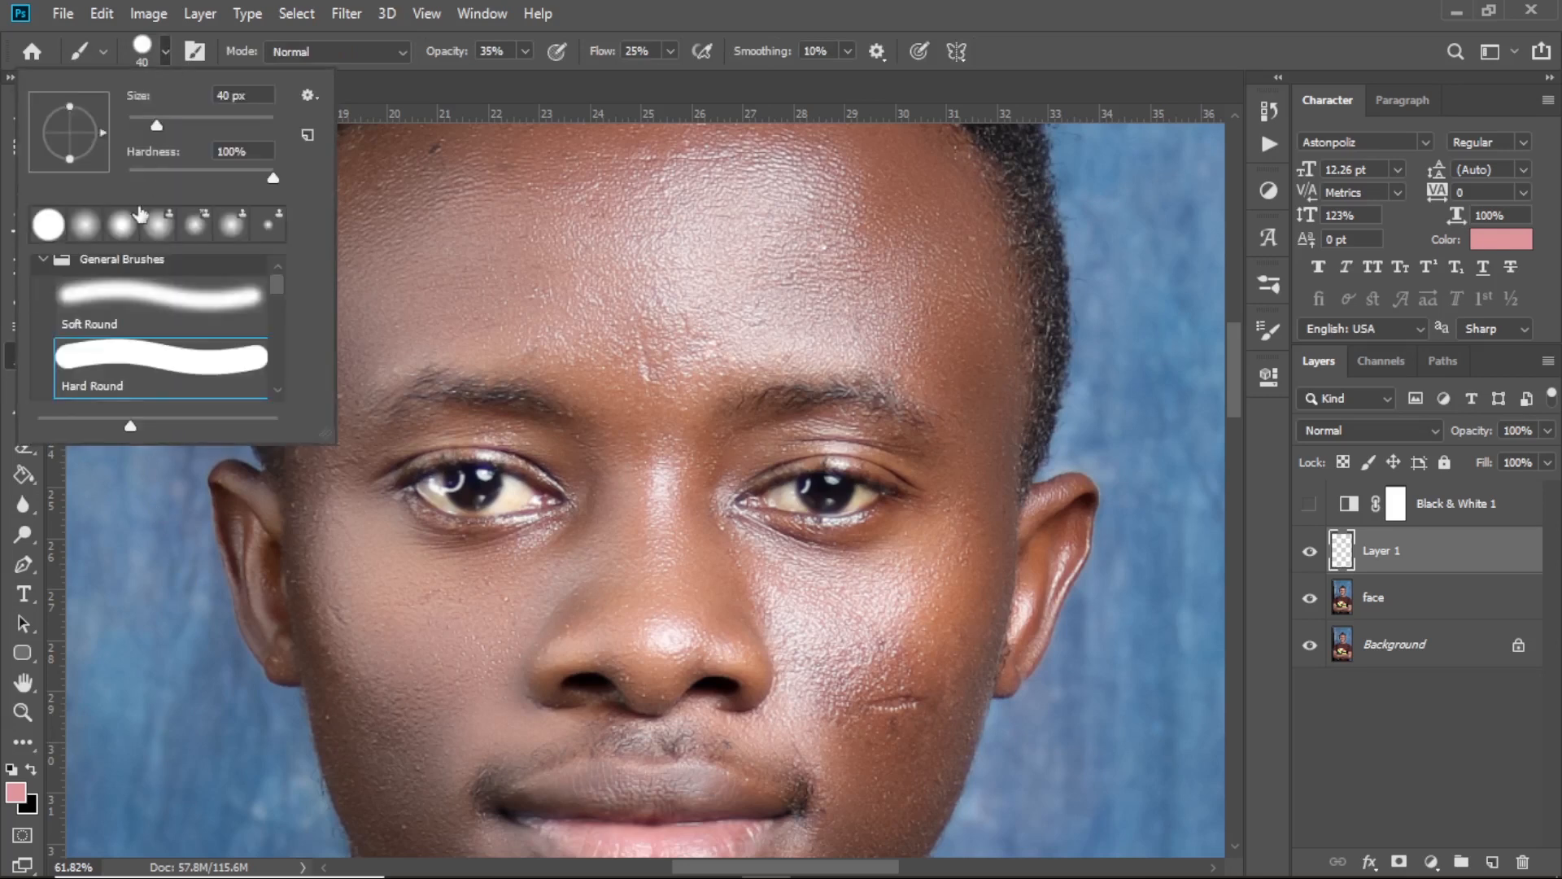
double_click(119, 293)
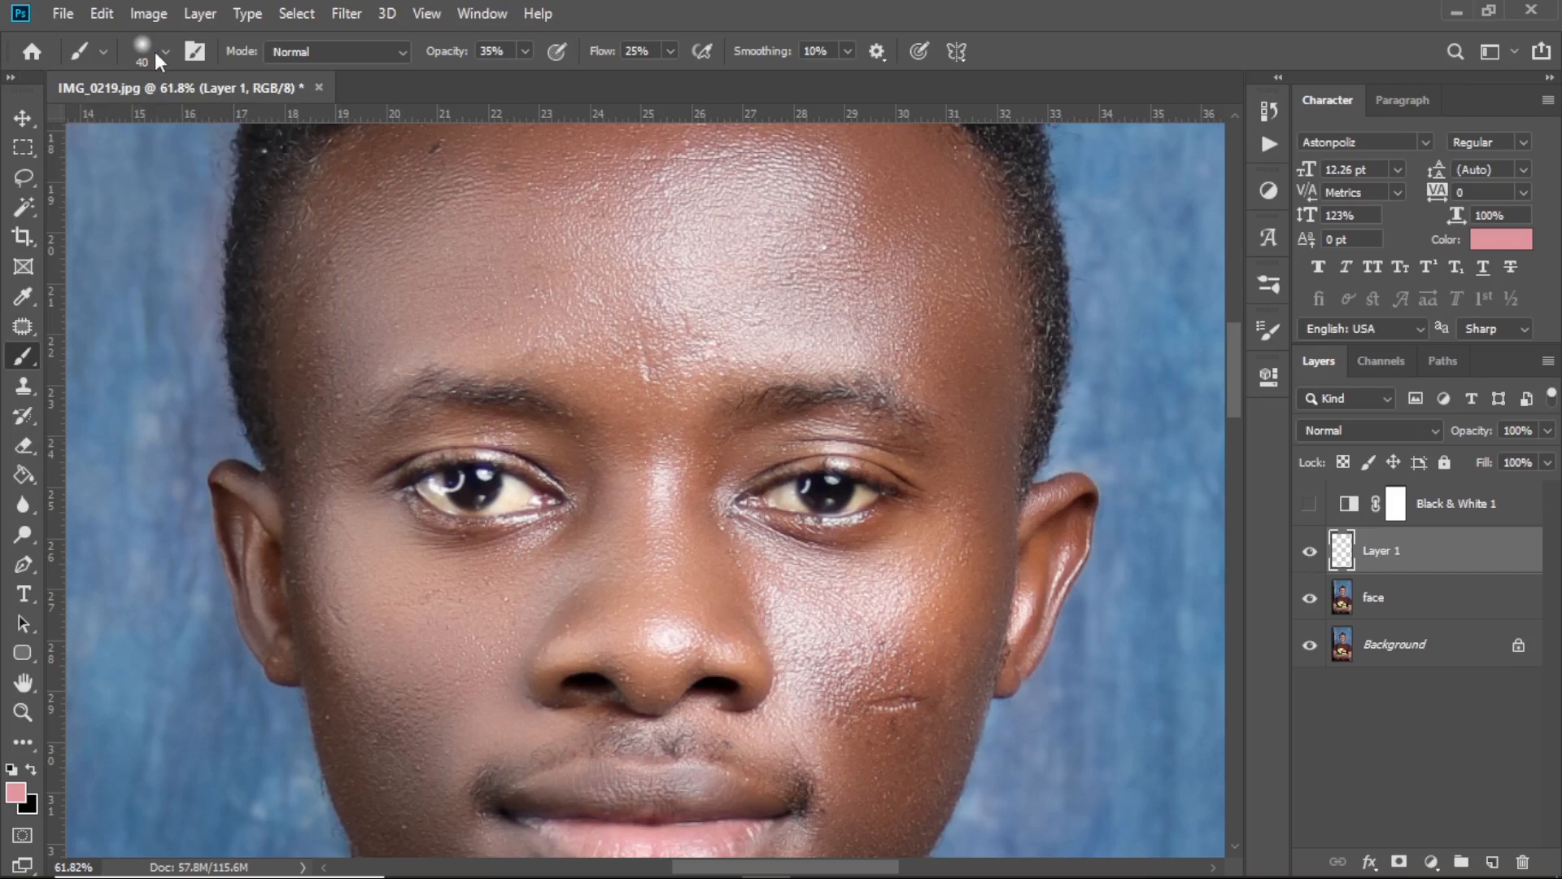
Change the foreground colour to white
left_click(17, 792)
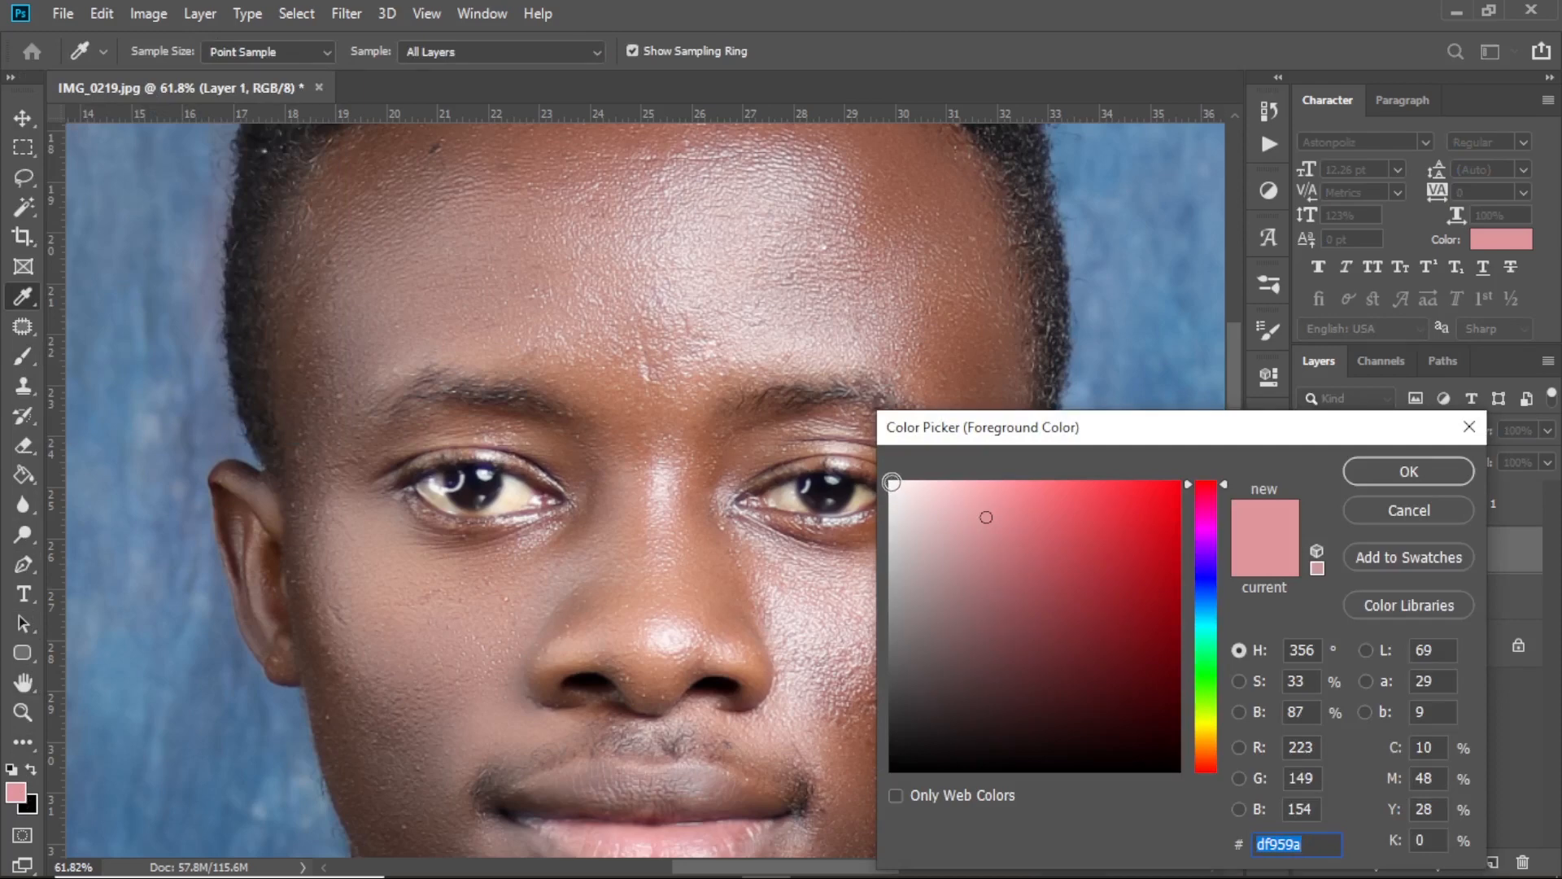
left_click(893, 483)
left_click(1382, 477)
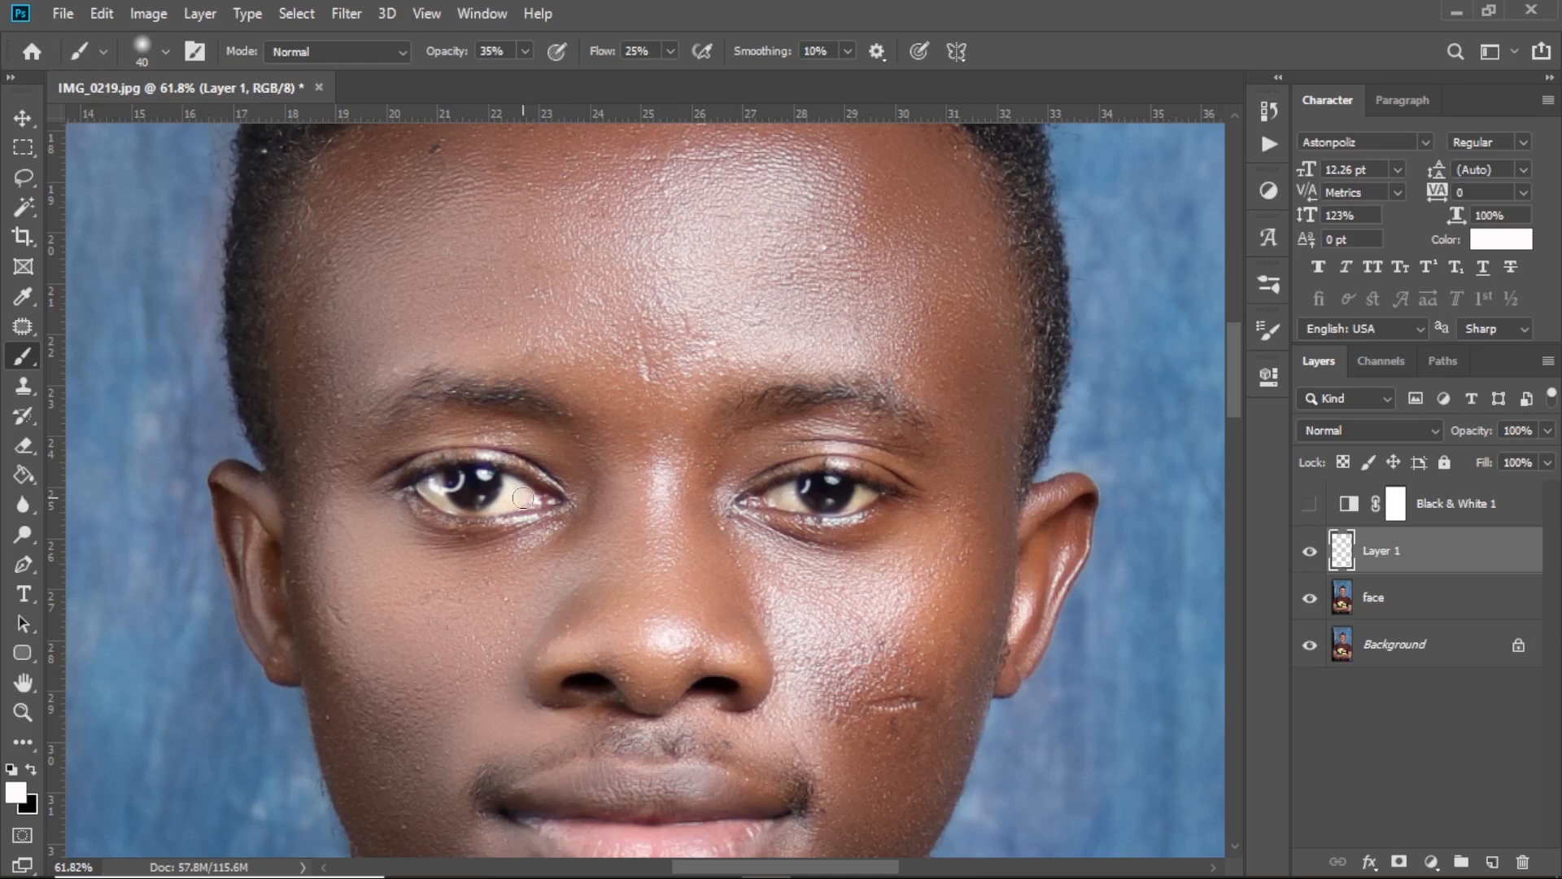
Paint over the whites of both eyes on Layer 1 with the soft white brush, sized between 25 and 35 px
left_click_drag(523, 497, 515, 494)
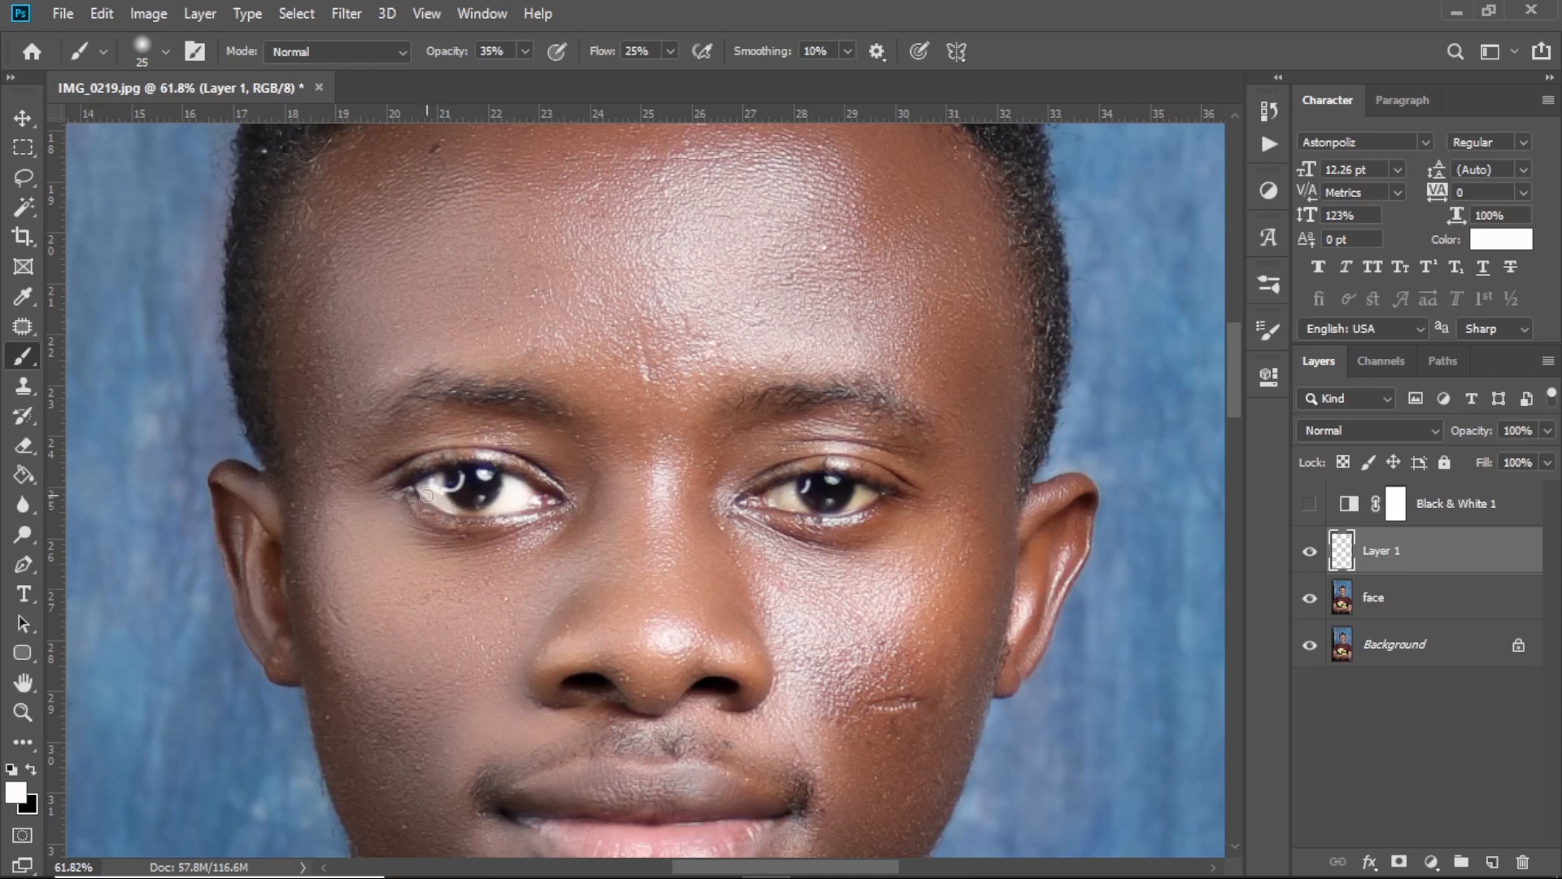
left_click_drag(431, 496, 454, 510)
left_click_drag(787, 498, 800, 504)
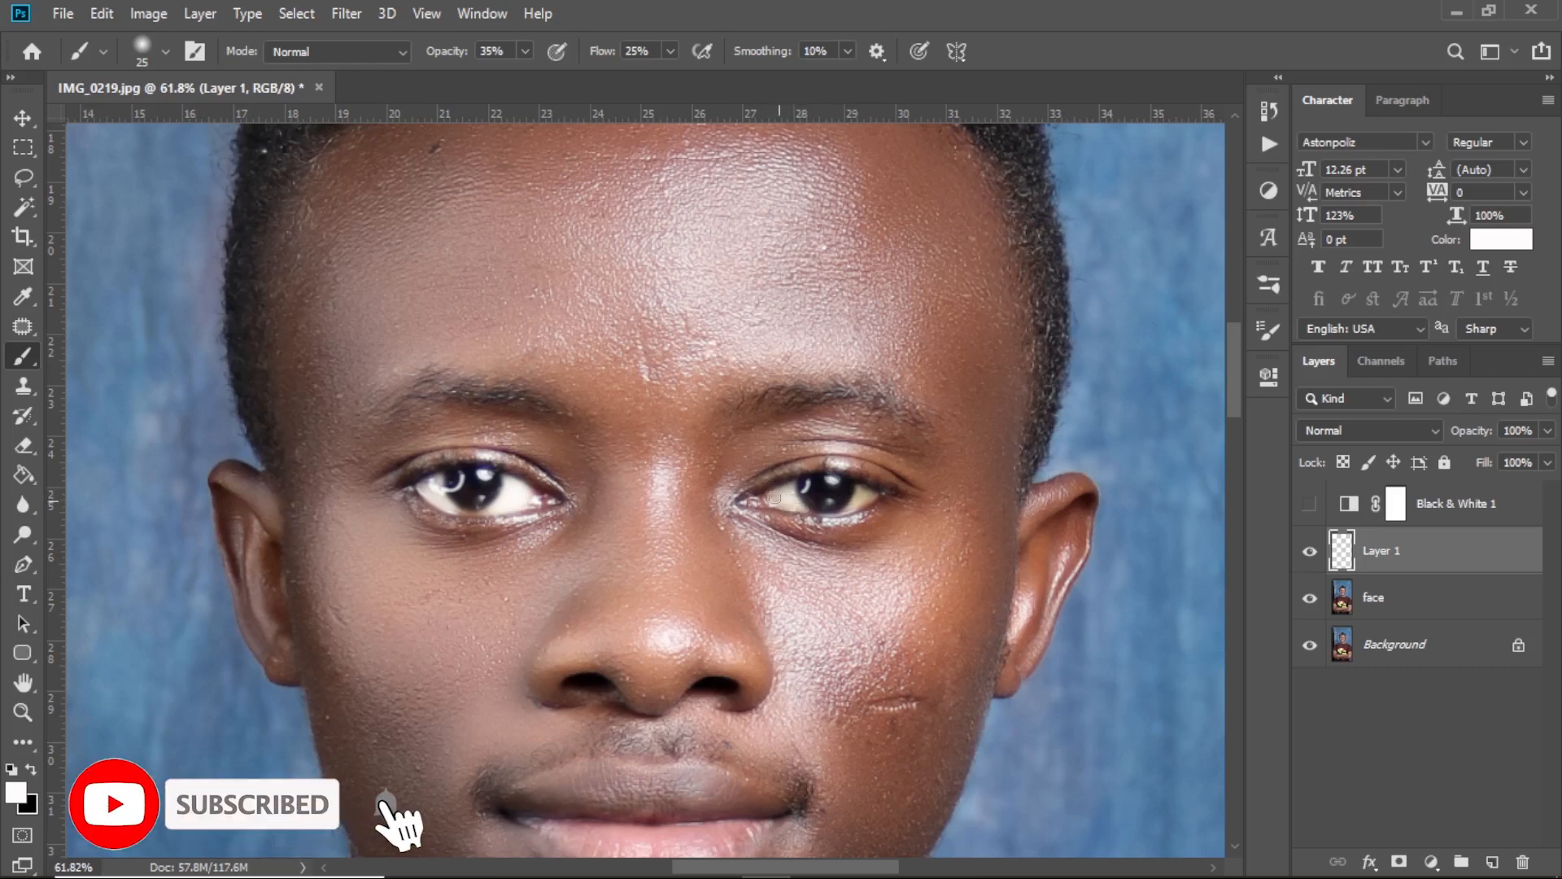
key("bracketright")
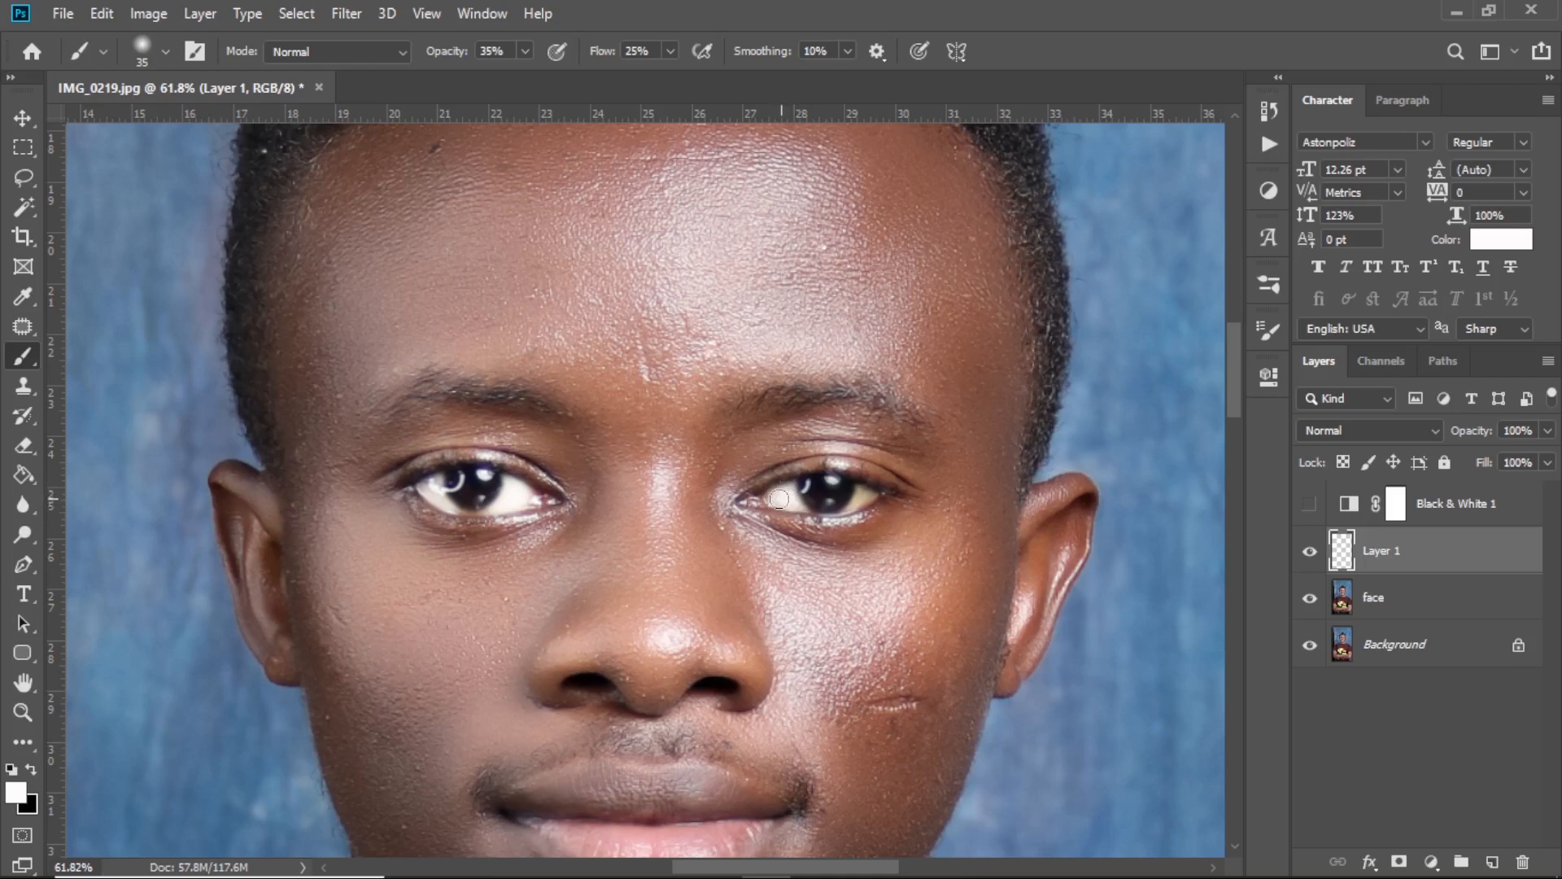
key("bracketleft")
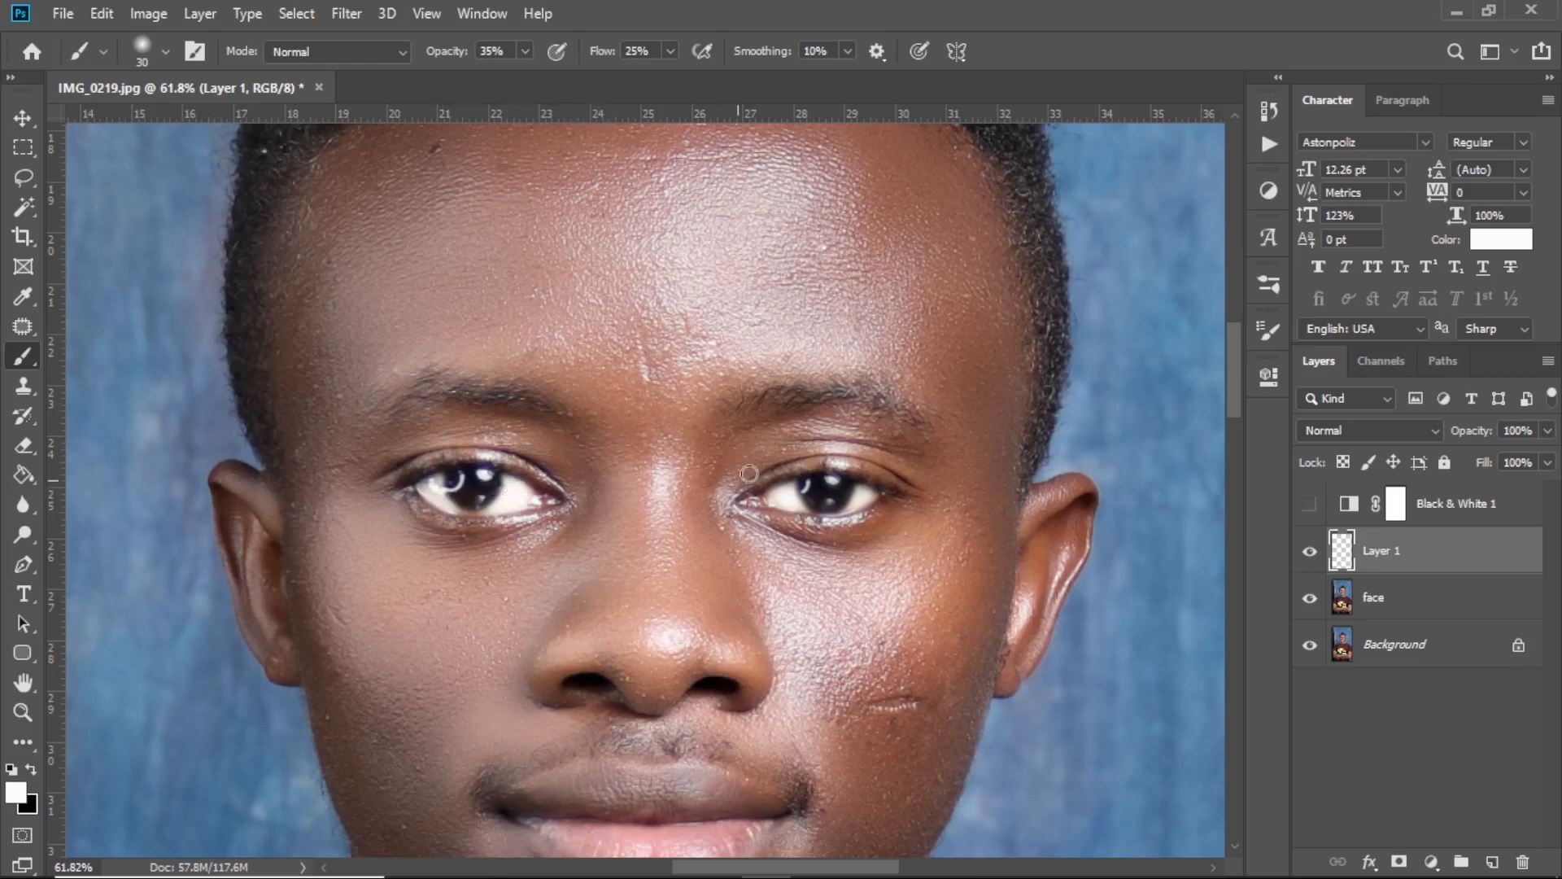
Compare the eyes with and without the white paint by toggling Layer 1's visibility, also at closer range
left_click(1309, 553)
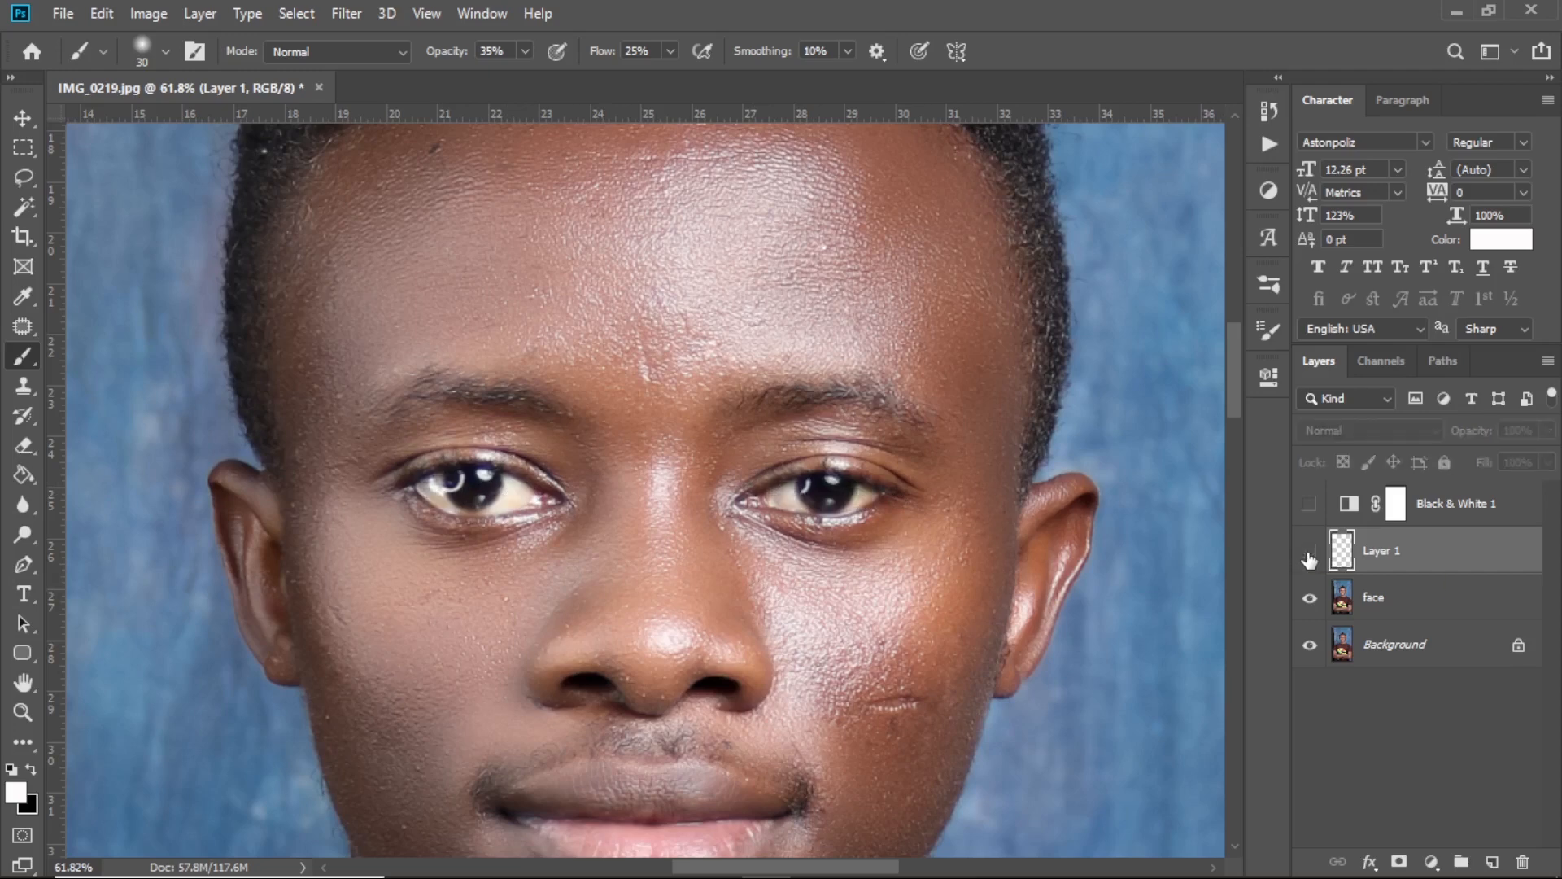
left_click(1309, 553)
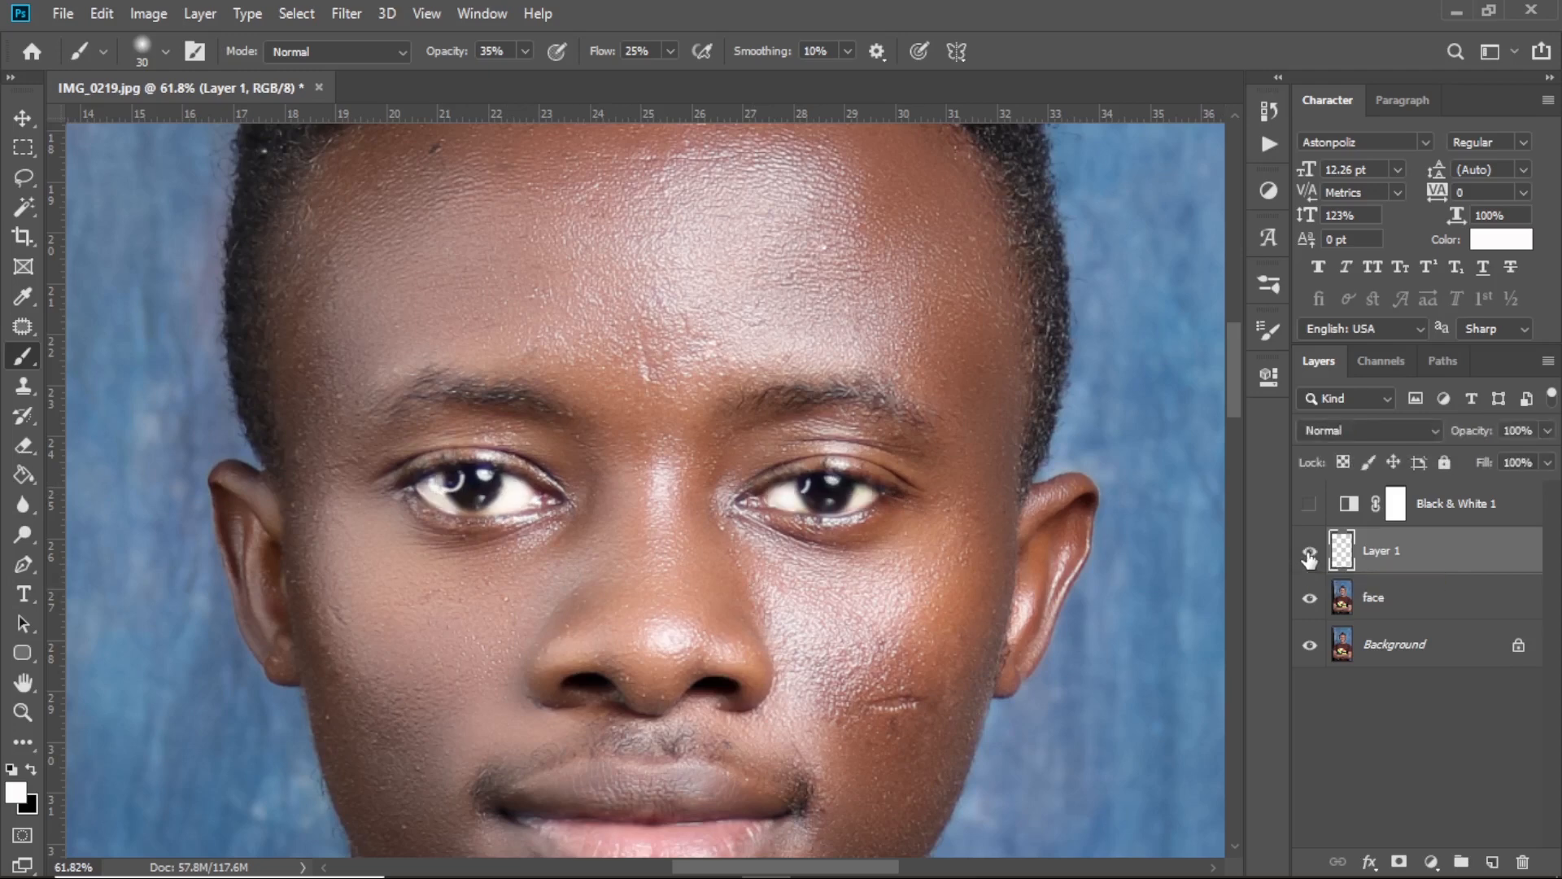
scroll(1046, 495, "up", 2)
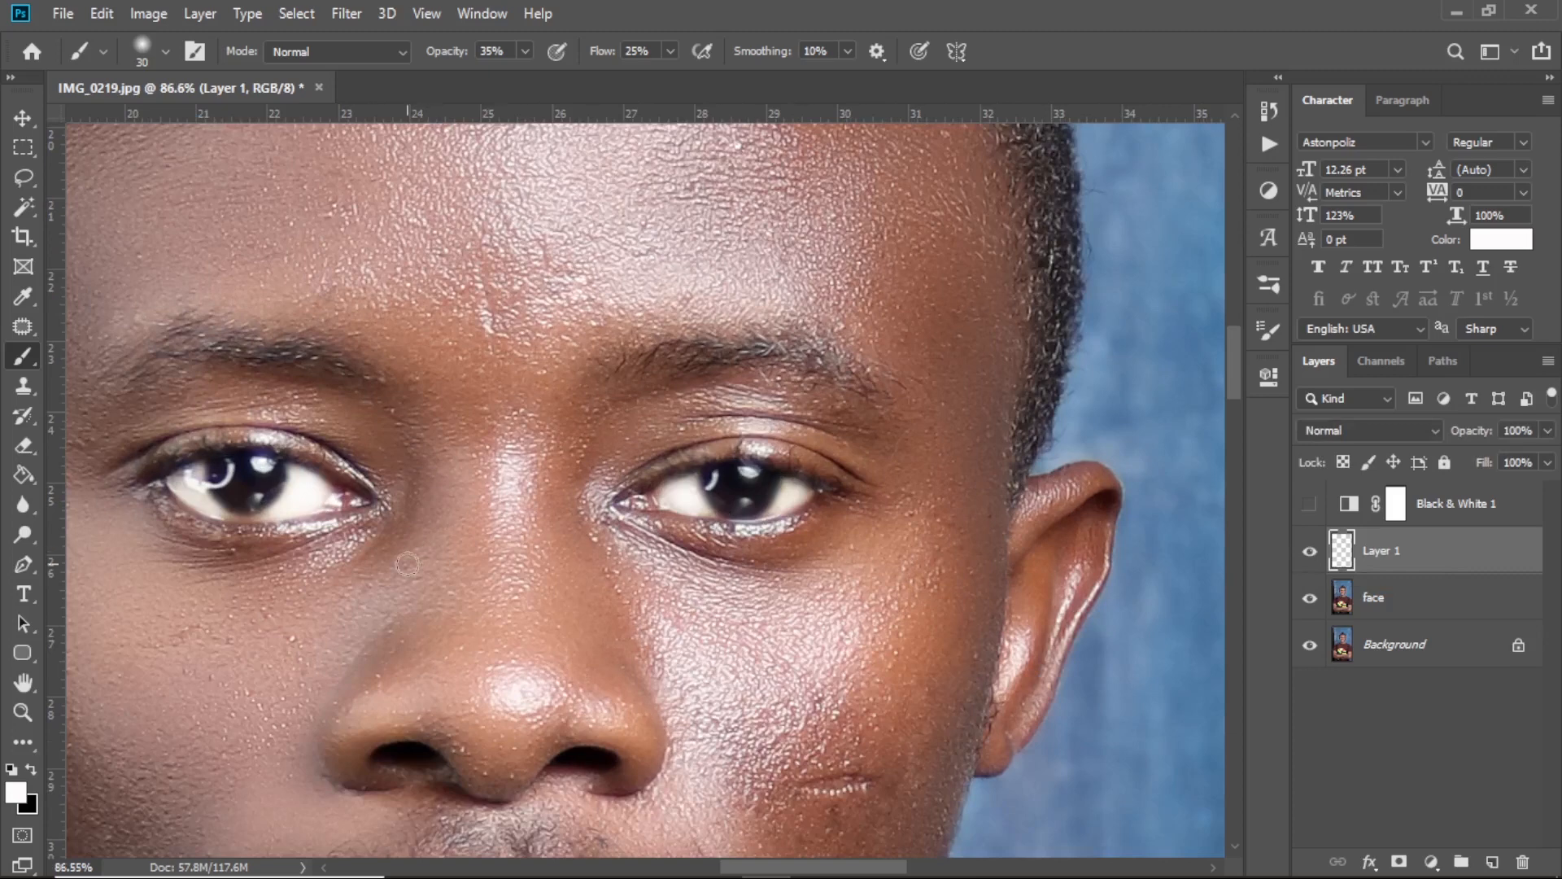
scroll(411, 568, "left", 3)
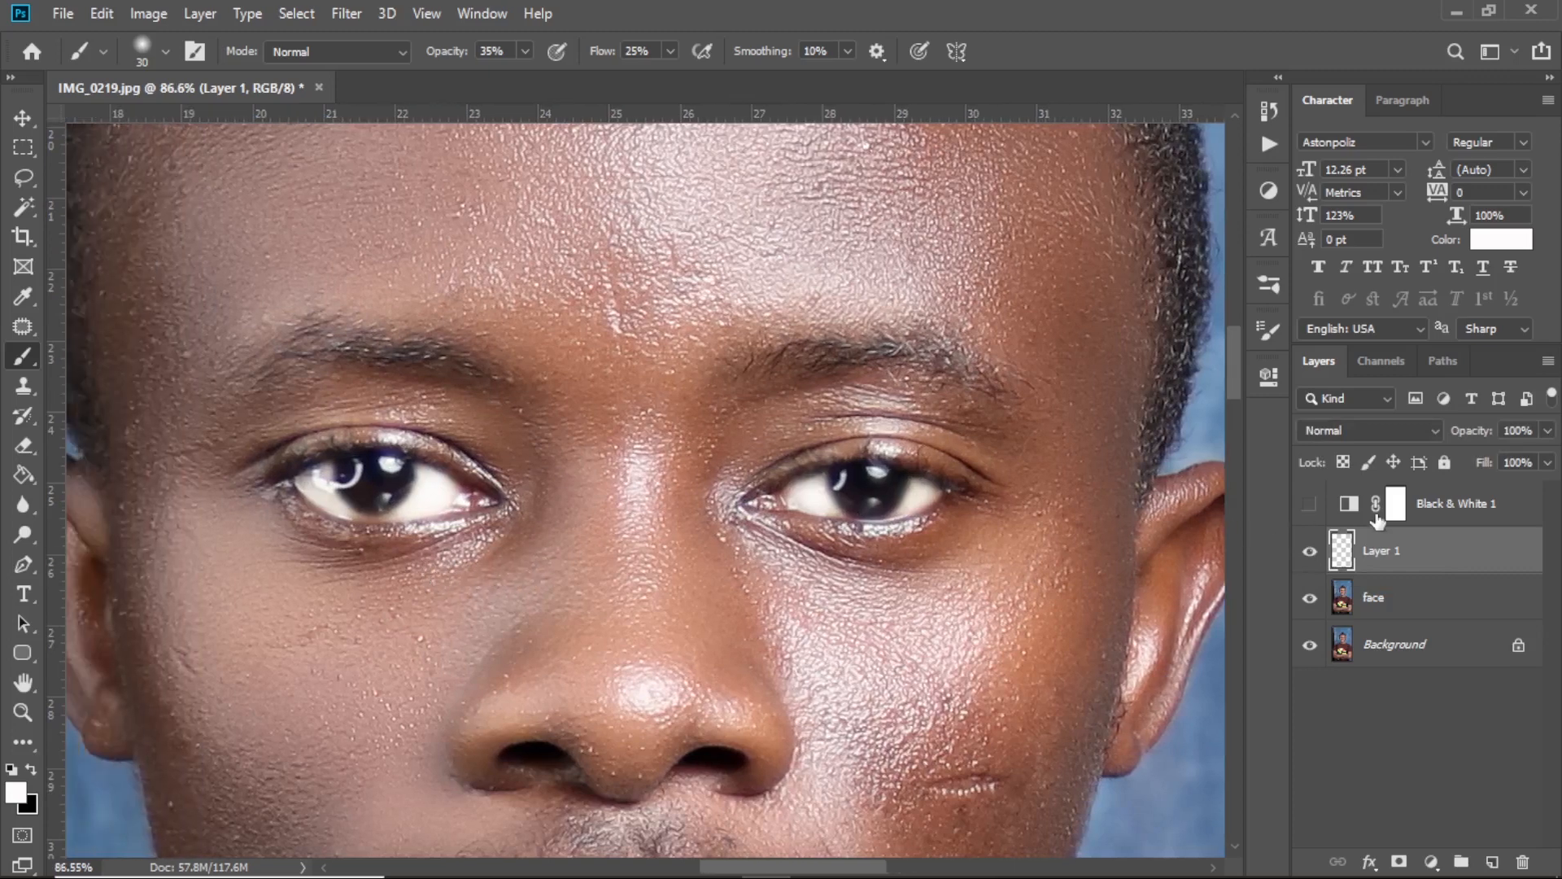
left_click(1311, 553)
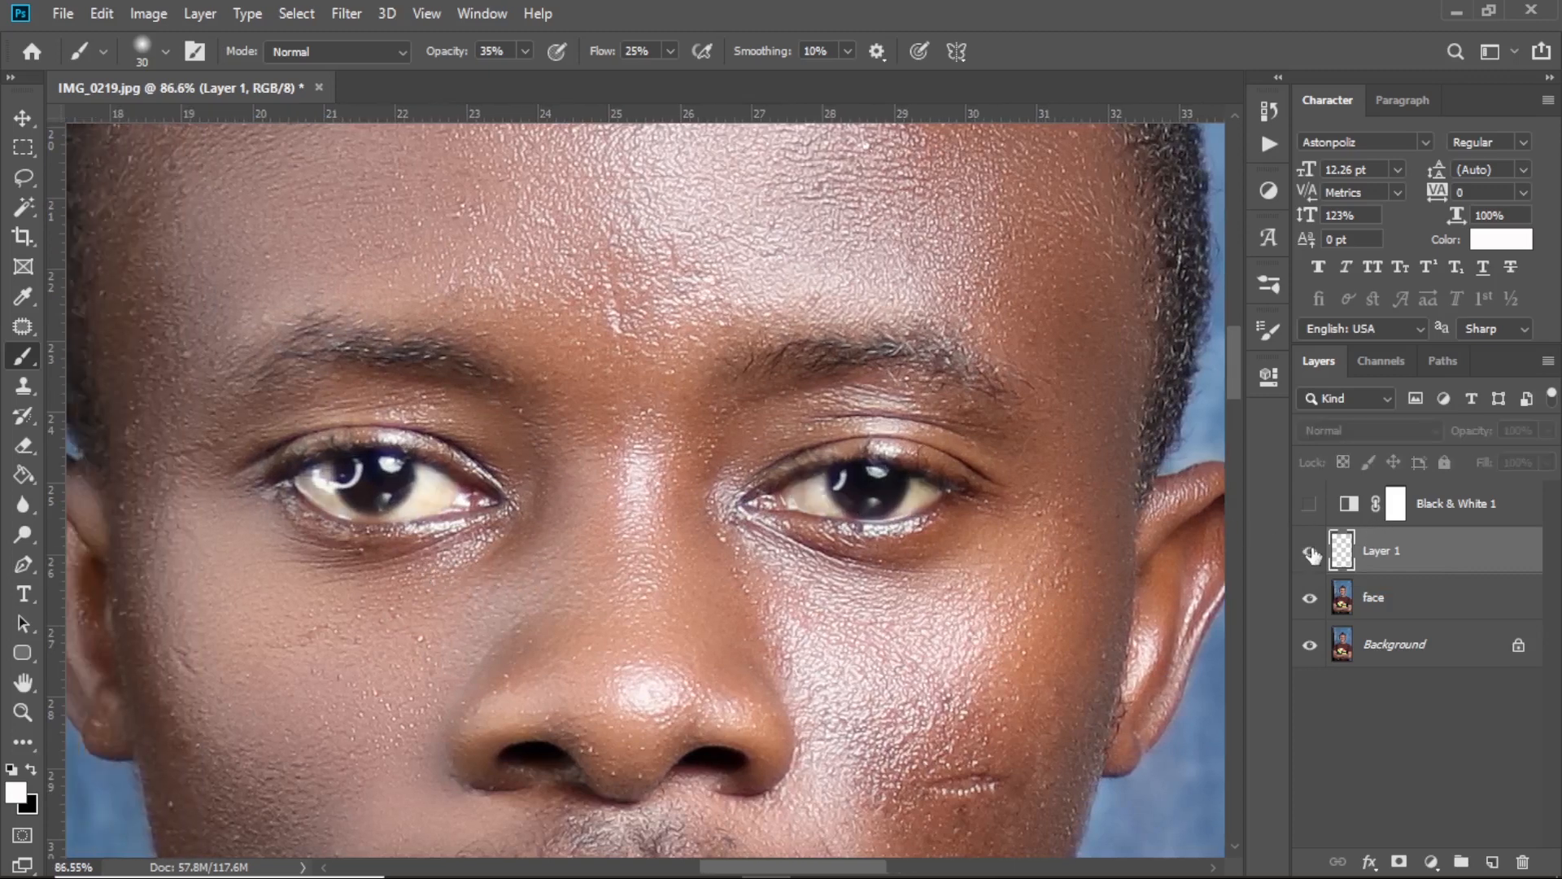
left_click(1310, 553)
left_click(1311, 553)
left_click(1311, 554)
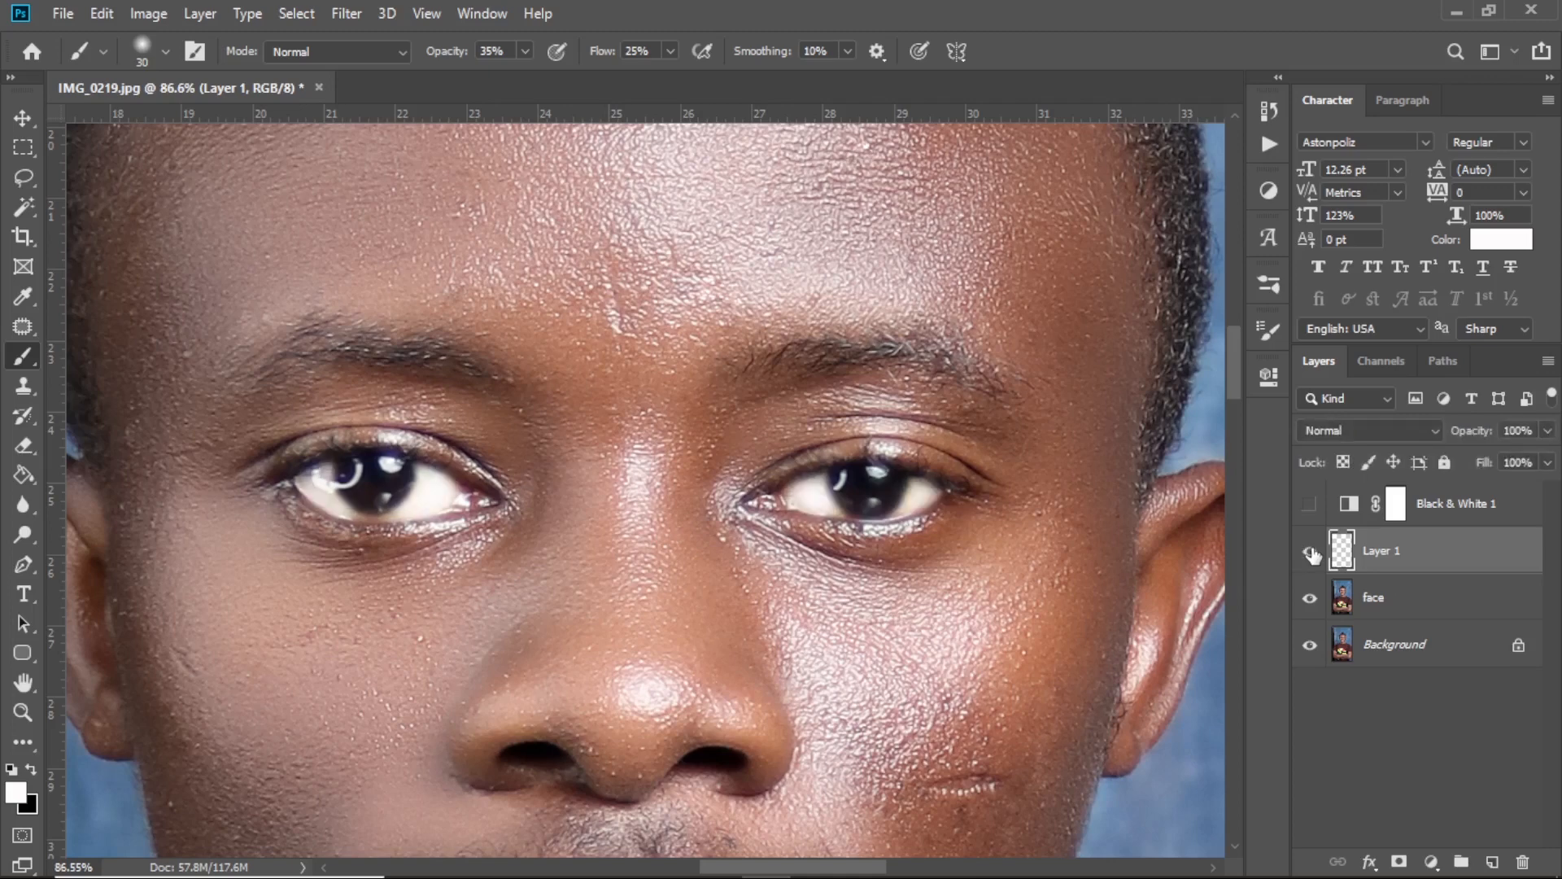
Set Layer 1's blend mode to Screen and check the whitened eyes at several magnifications
left_click(1365, 432)
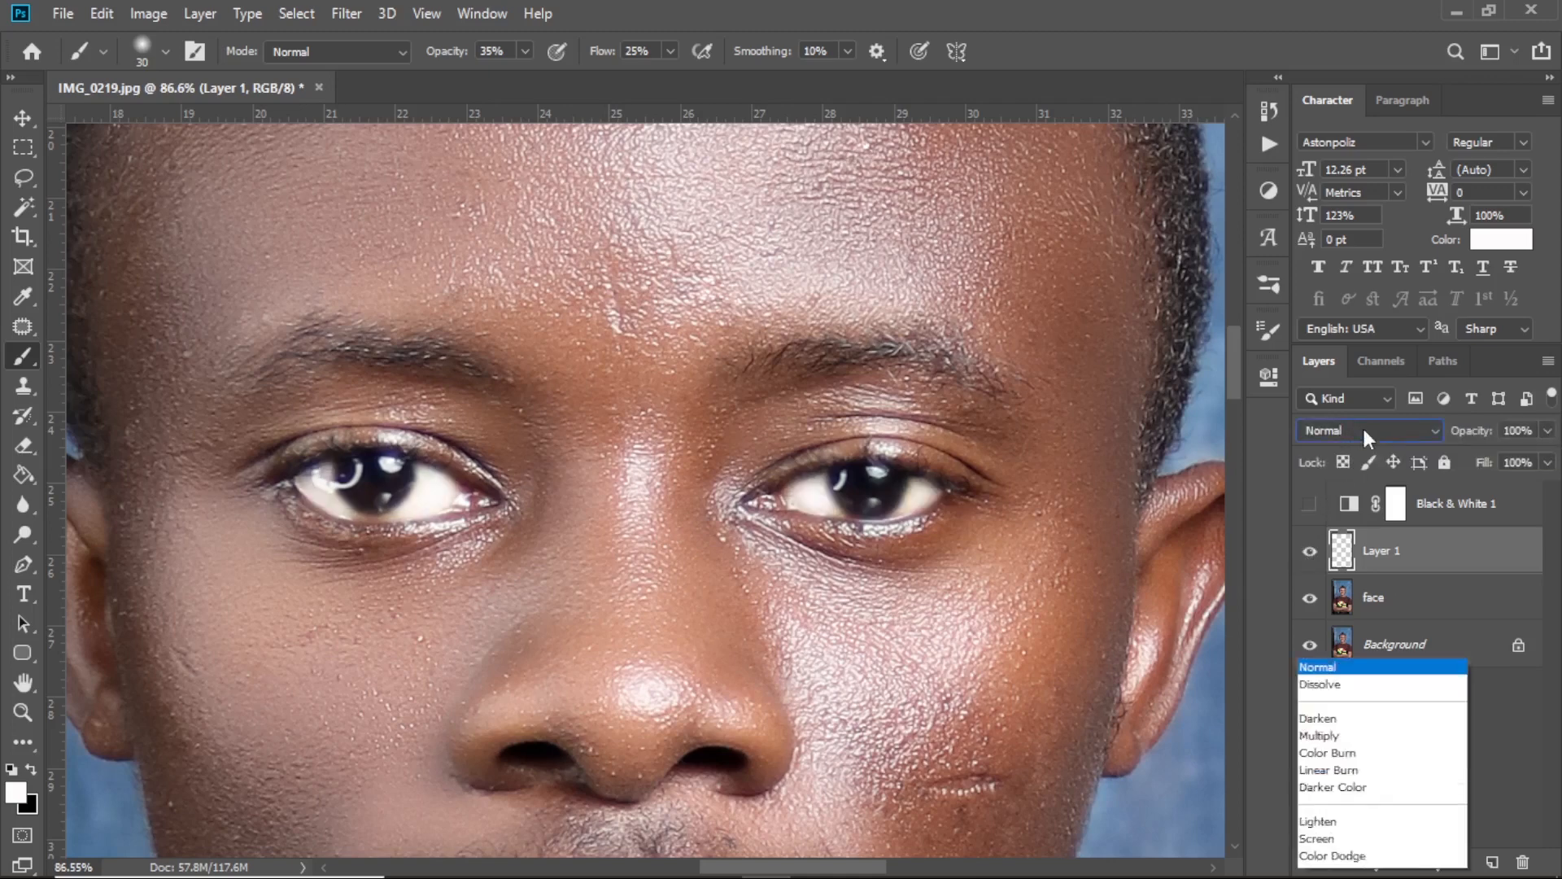
left_click(1318, 497)
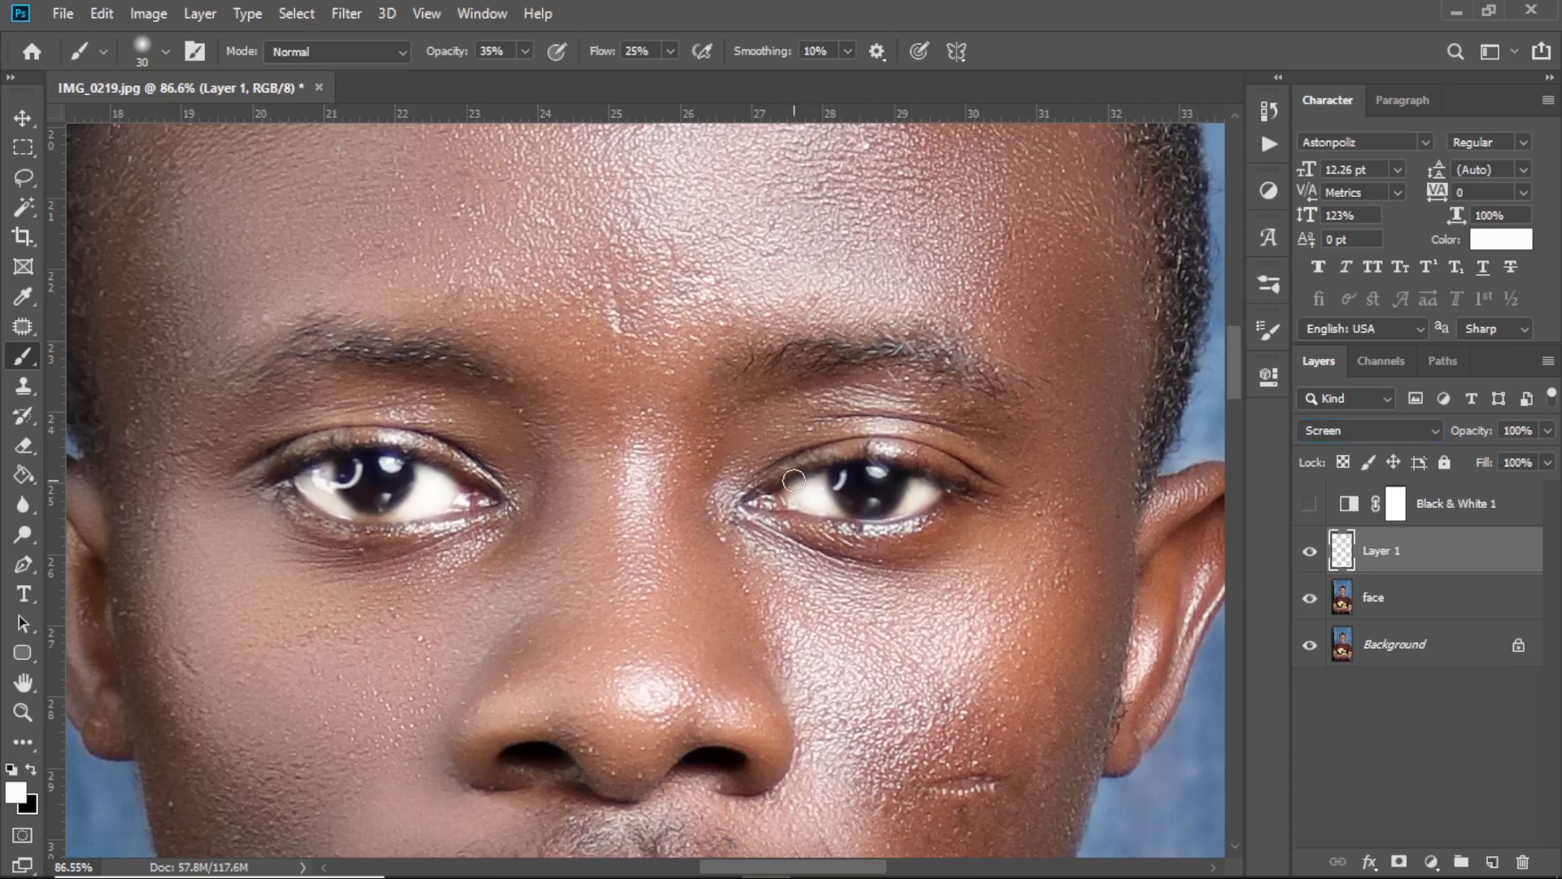
scroll(614, 493, "down", 3, "alt")
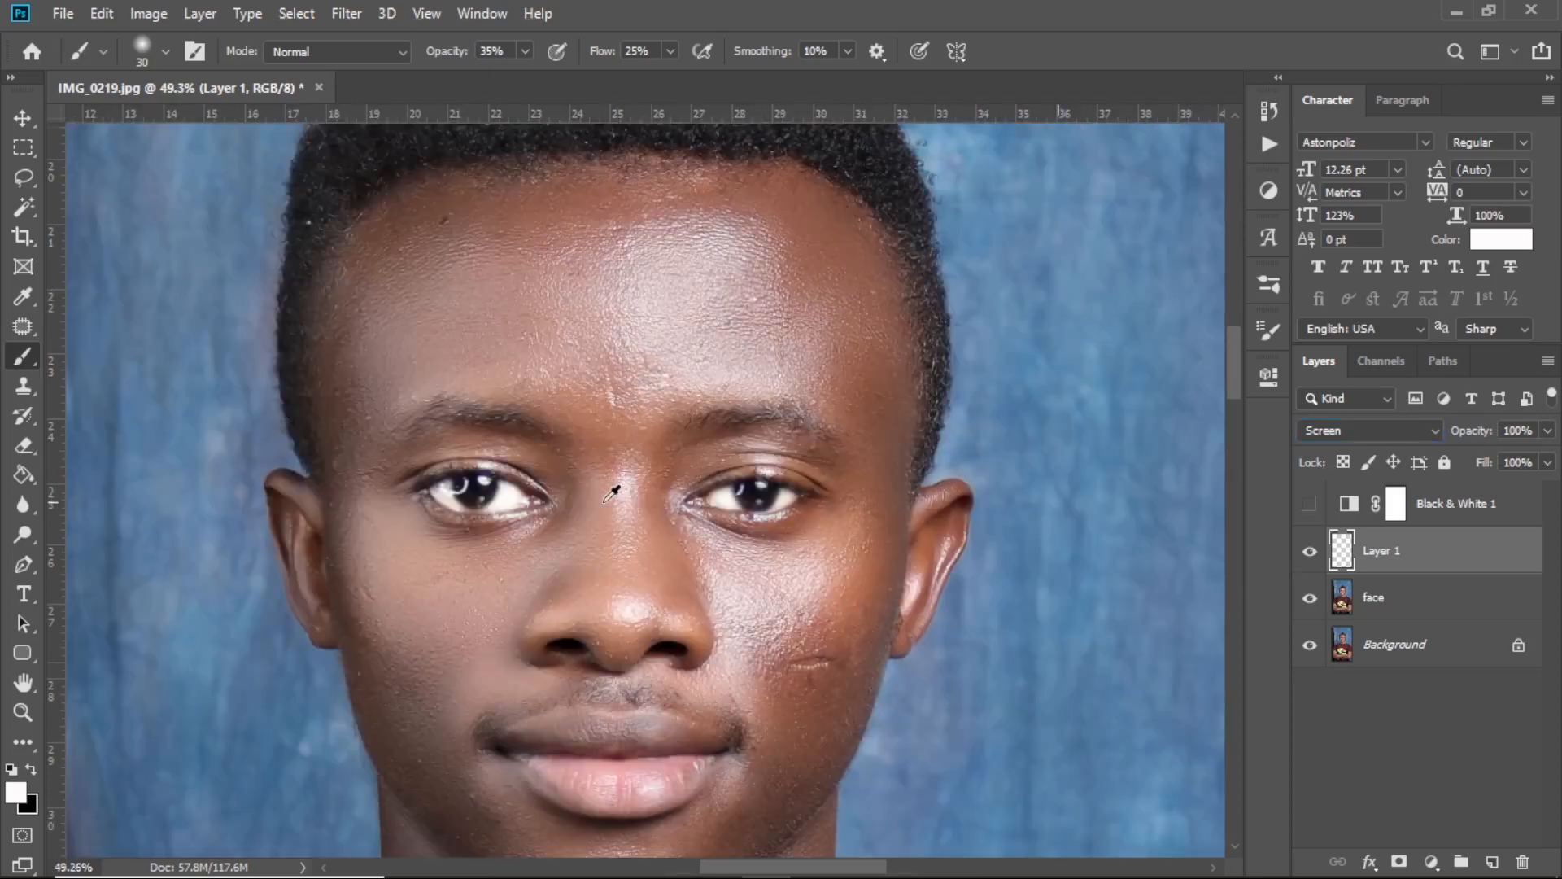
scroll(603, 498, "down", 1)
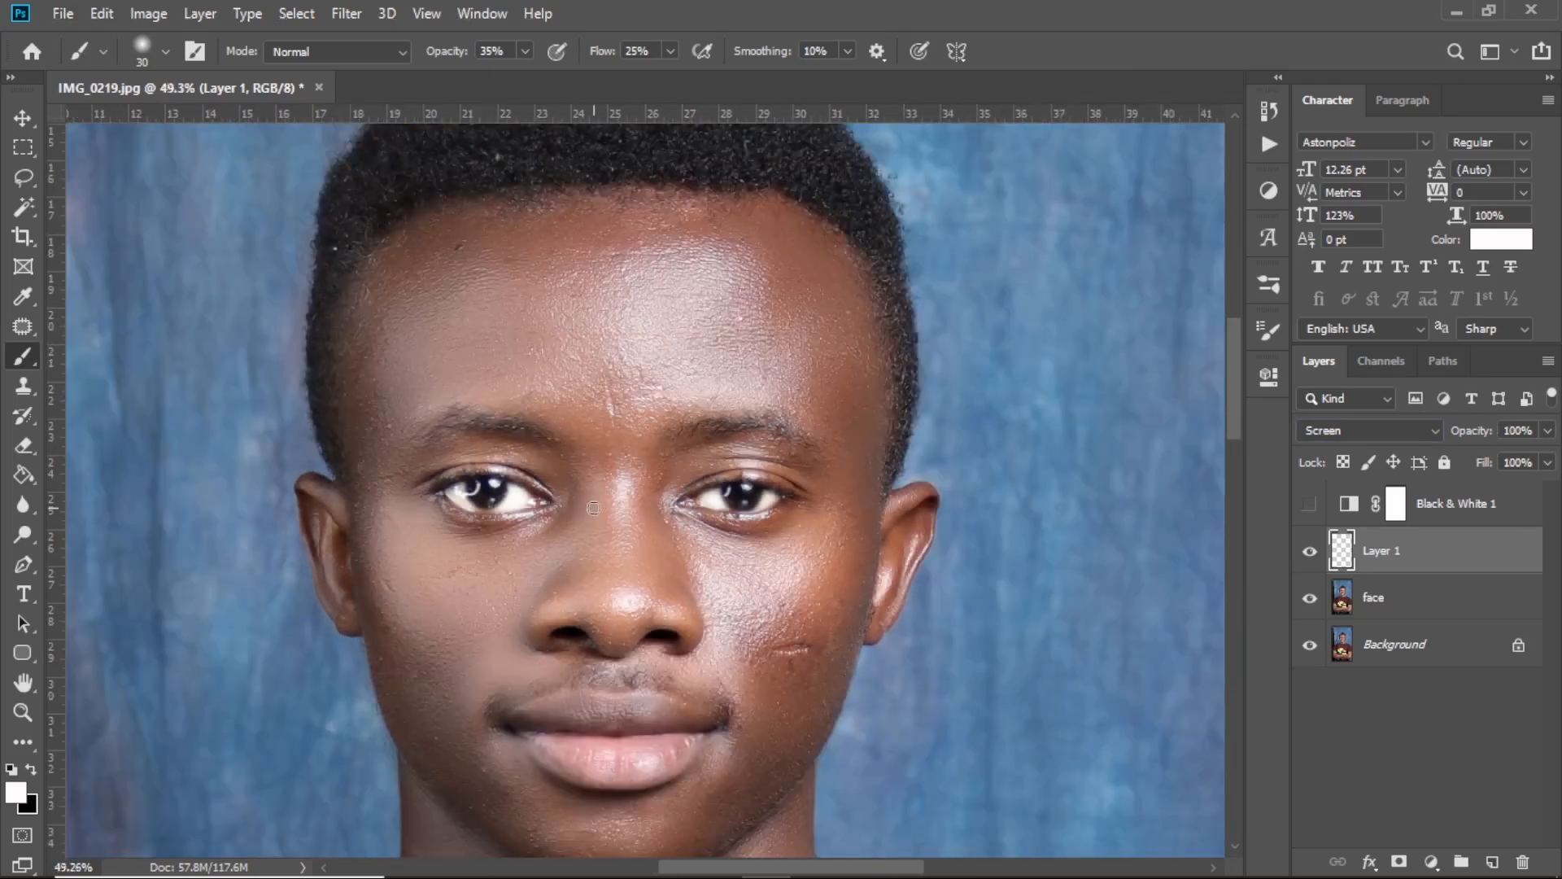
scroll(594, 507, "up", 4)
scroll(594, 507, "down", 3)
scroll(603, 499, "down", 3)
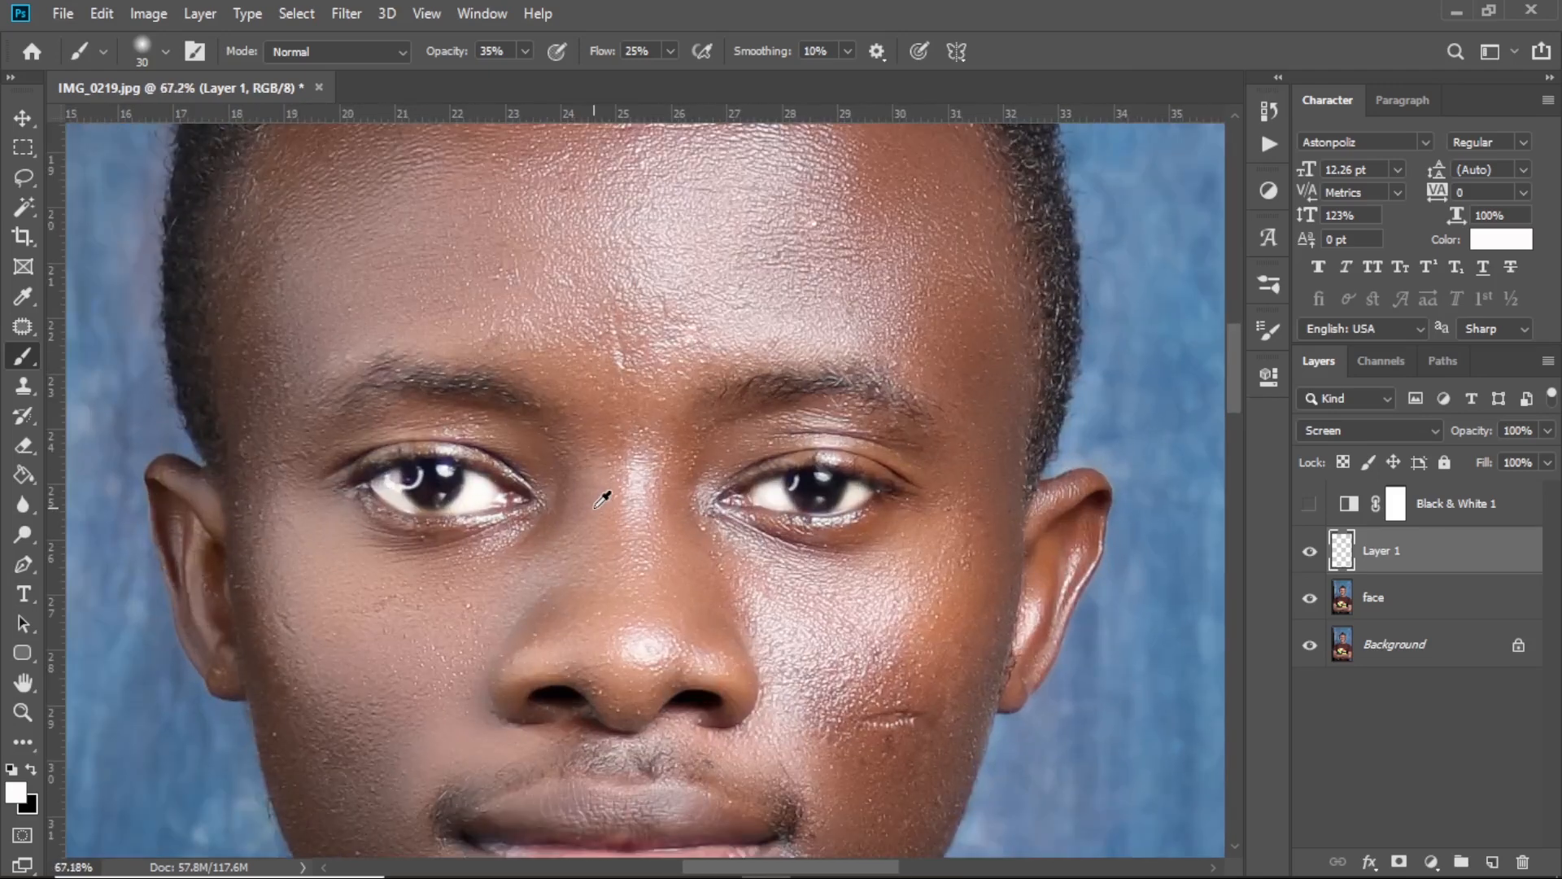
Add a Hue/Saturation adjustment layer directly above Layer 1
scroll(541, 464, "down", 3)
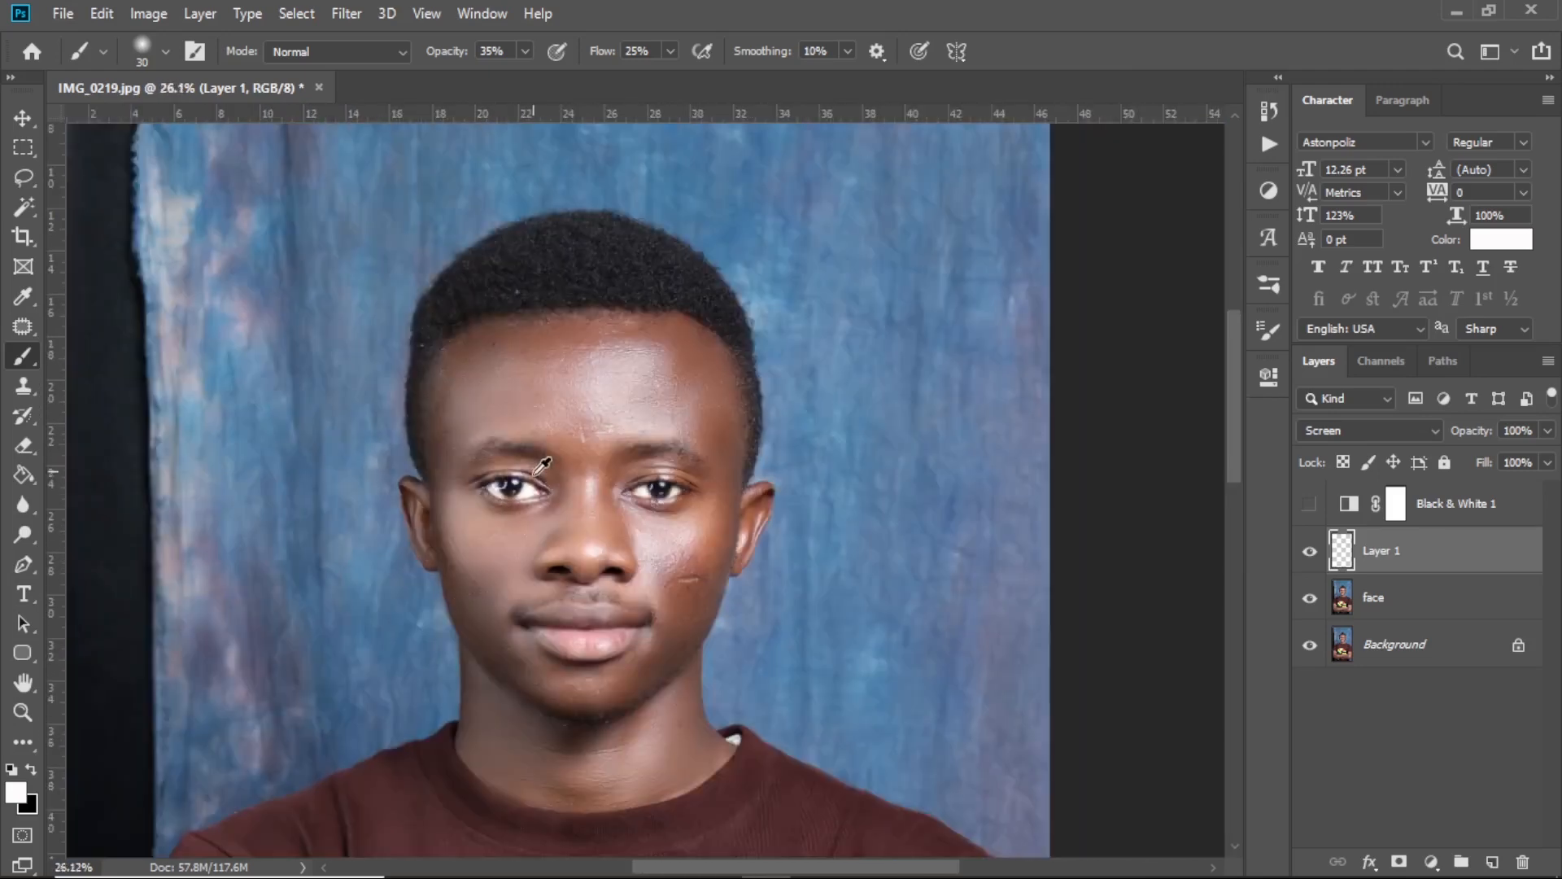
scroll(541, 468, "up", 8)
scroll(877, 462, "down", 1)
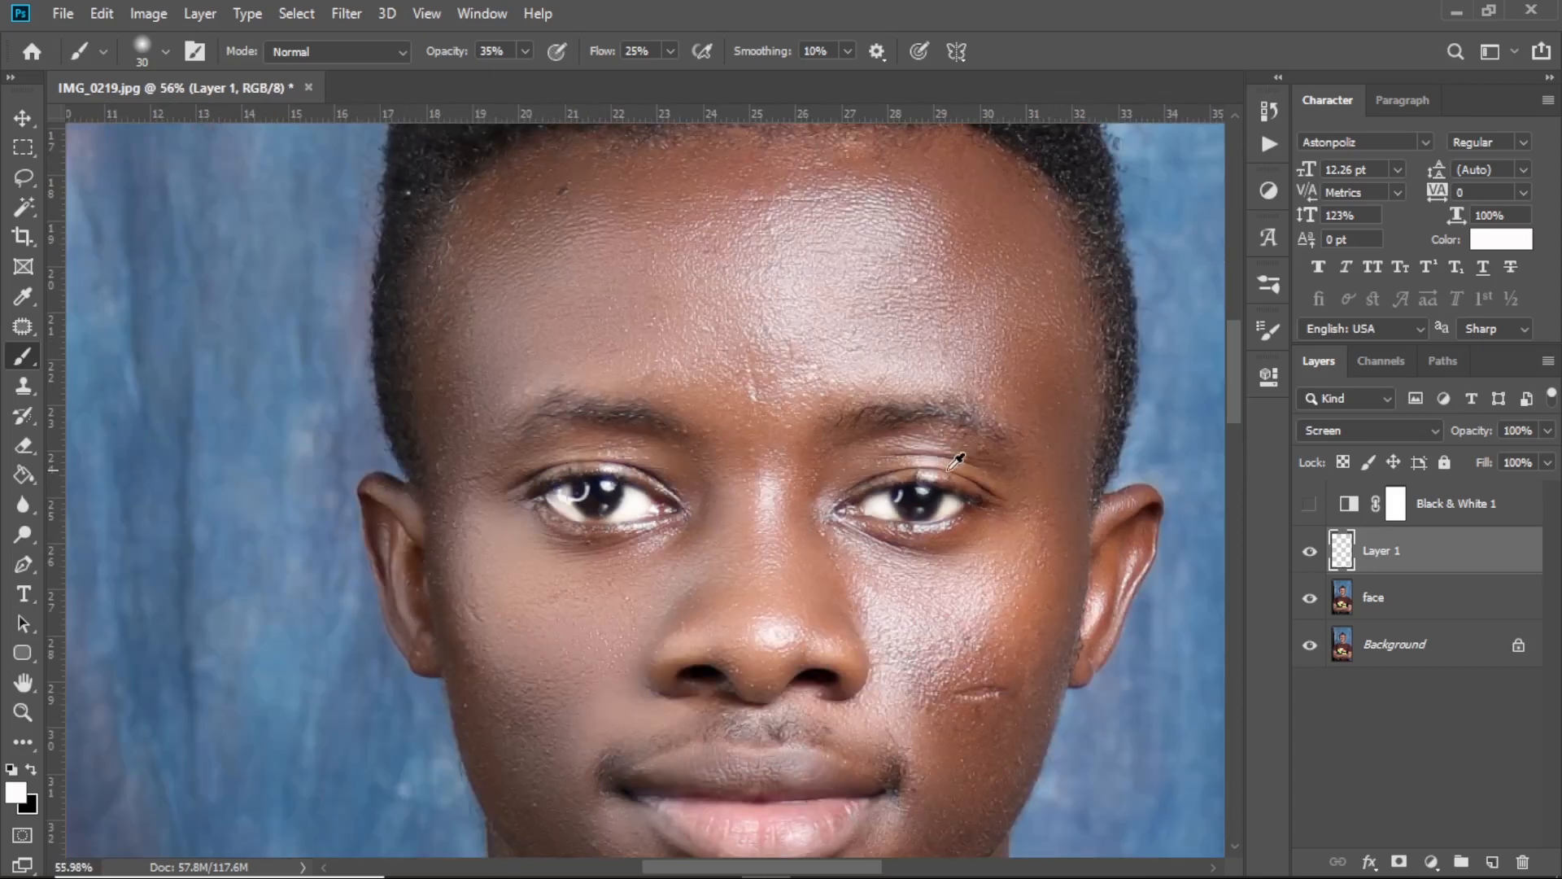
scroll(962, 468, "down", 1)
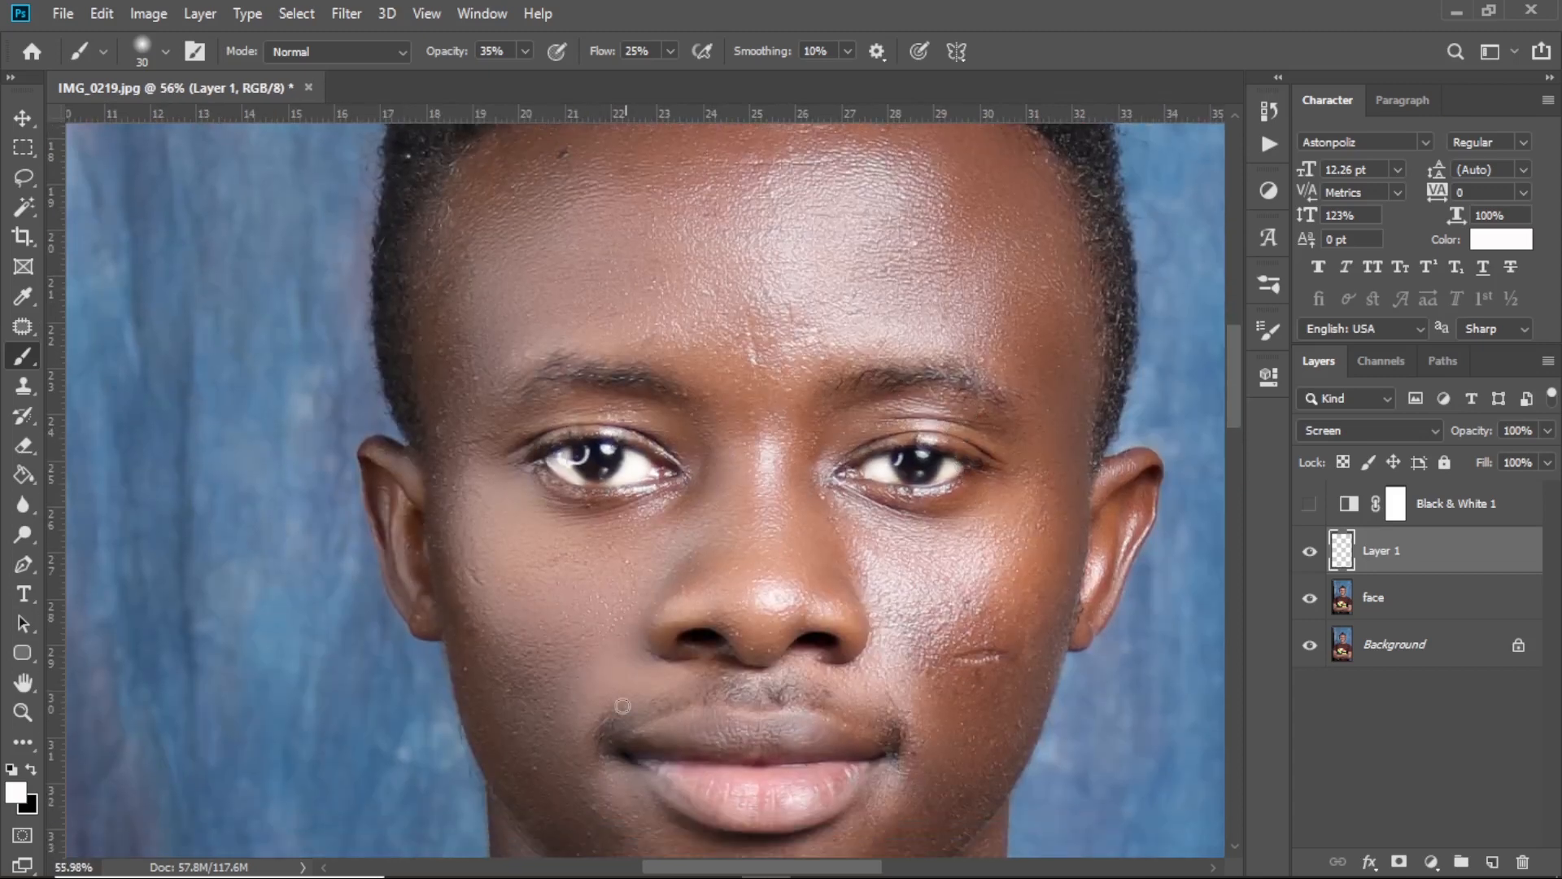
left_click_drag(730, 869, 746, 866)
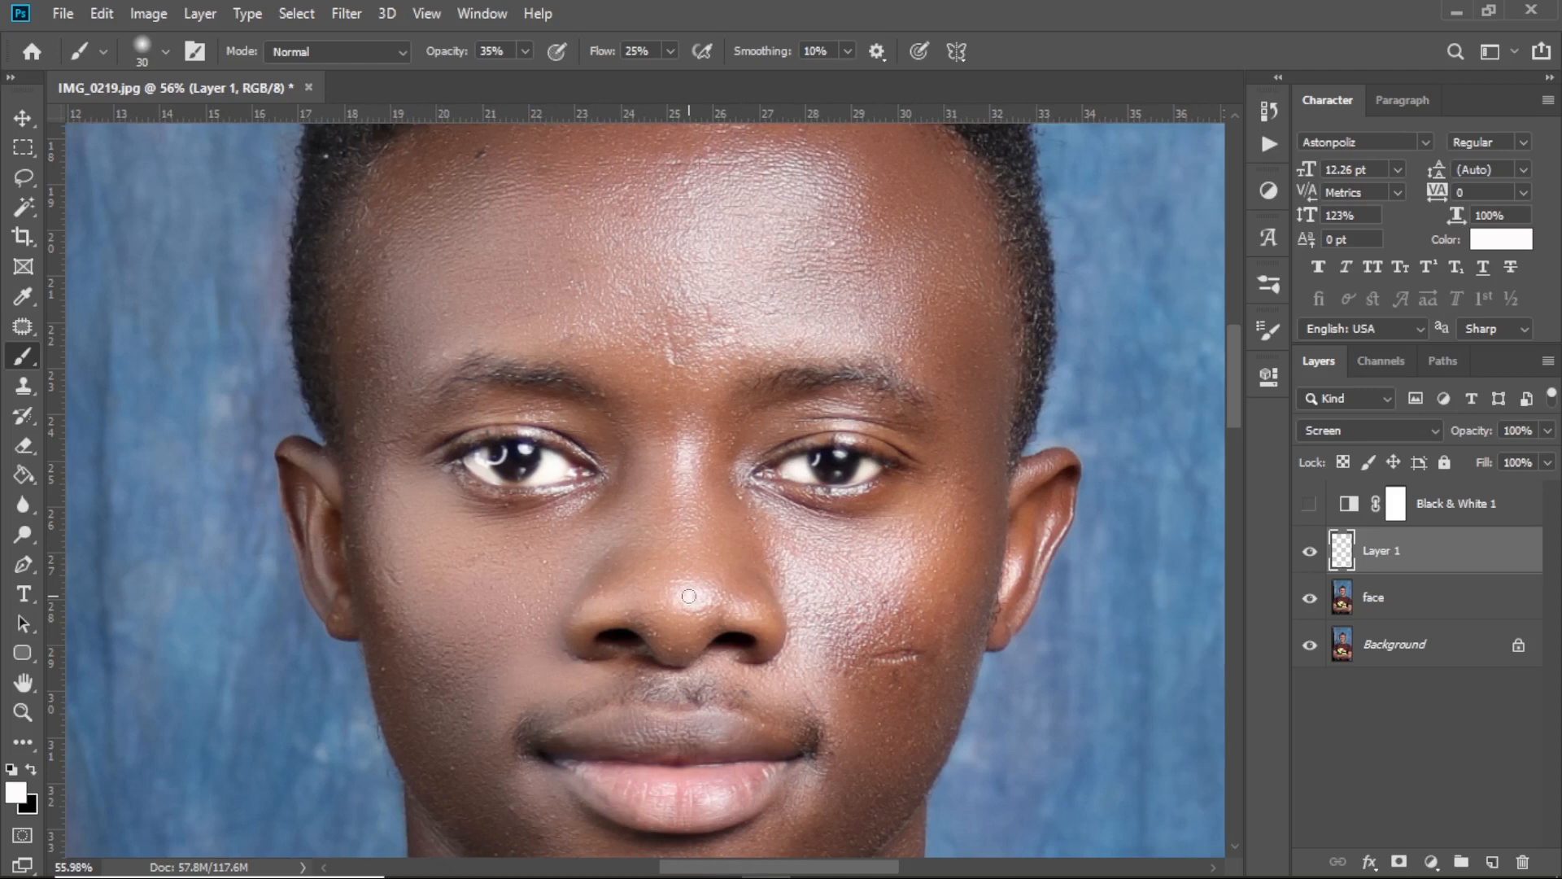
left_click(1432, 861)
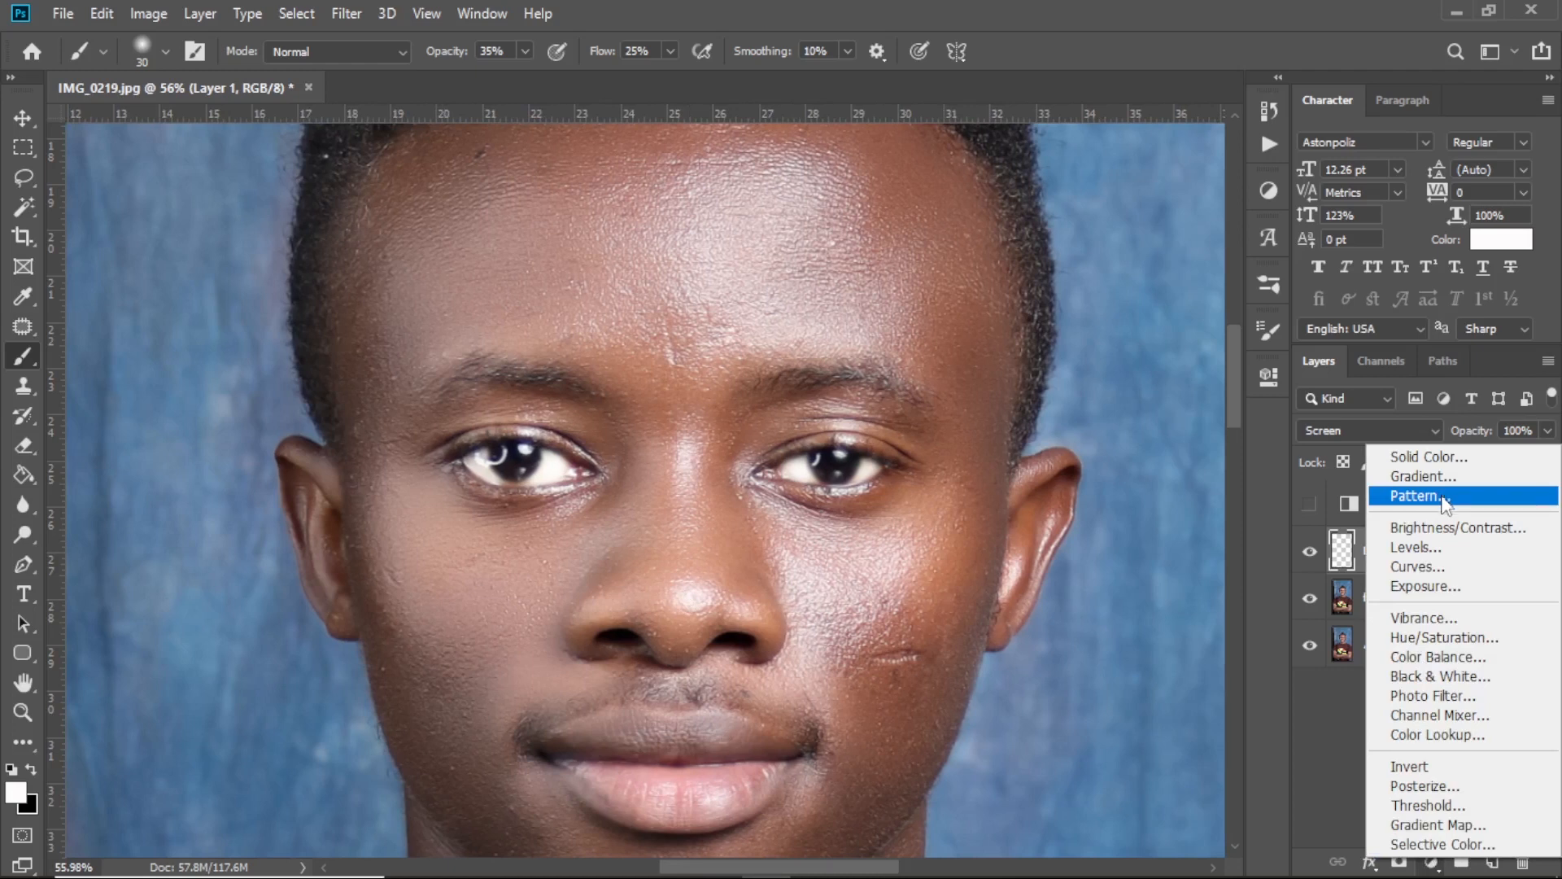
left_click(1447, 637)
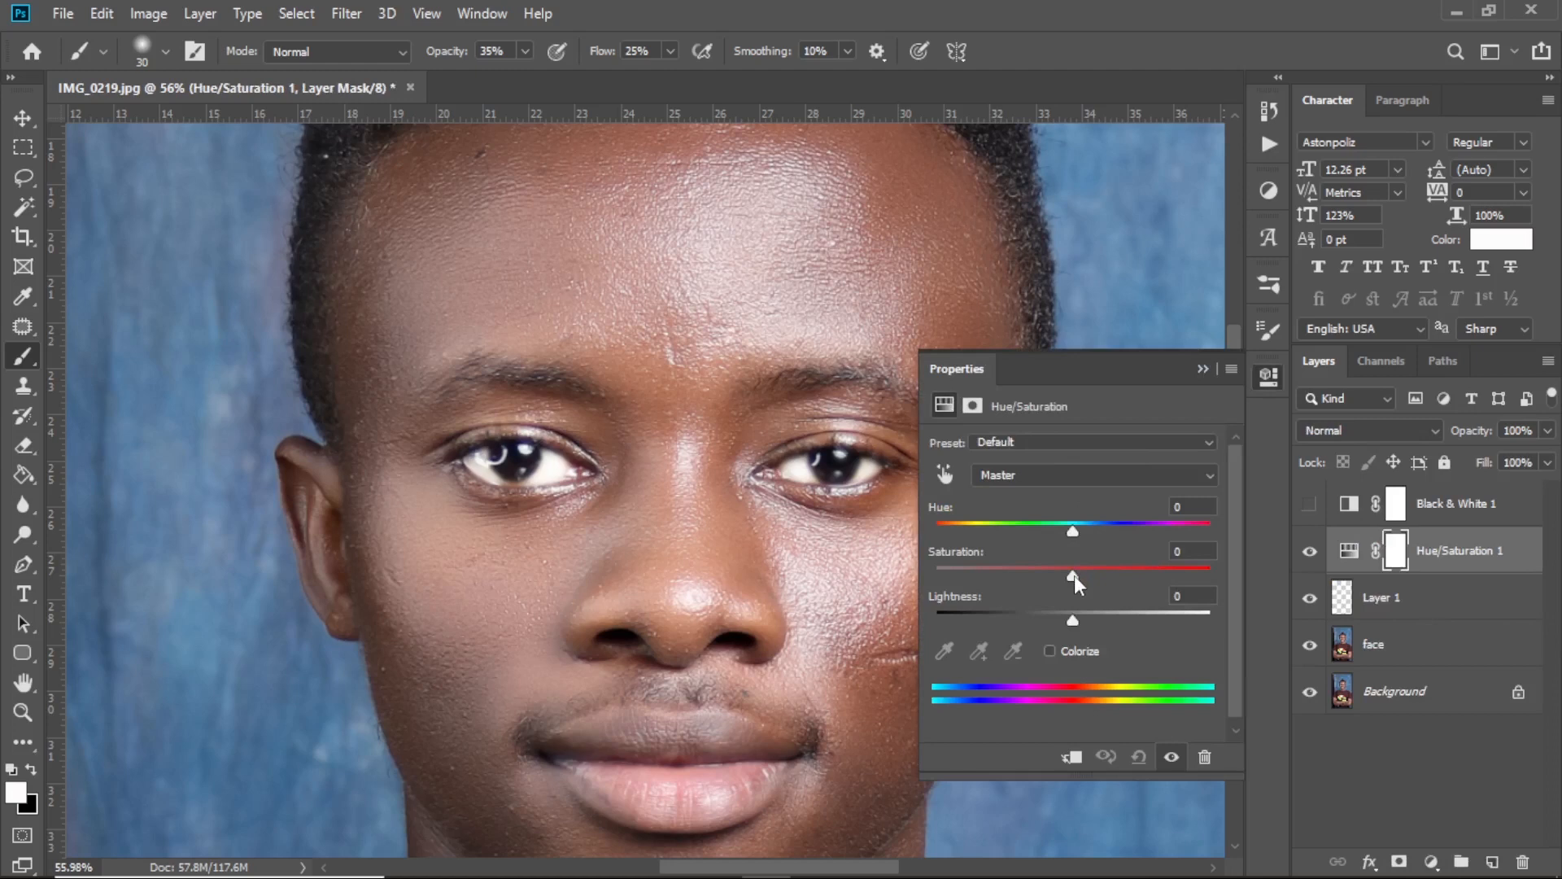
Raise the master saturation slightly on the Hue/Saturation adjustment and check the face's colour
left_click_drag(1074, 574, 1094, 573)
left_click_drag(1096, 573, 1095, 572)
left_click(1203, 369)
scroll(723, 523, "down", 3)
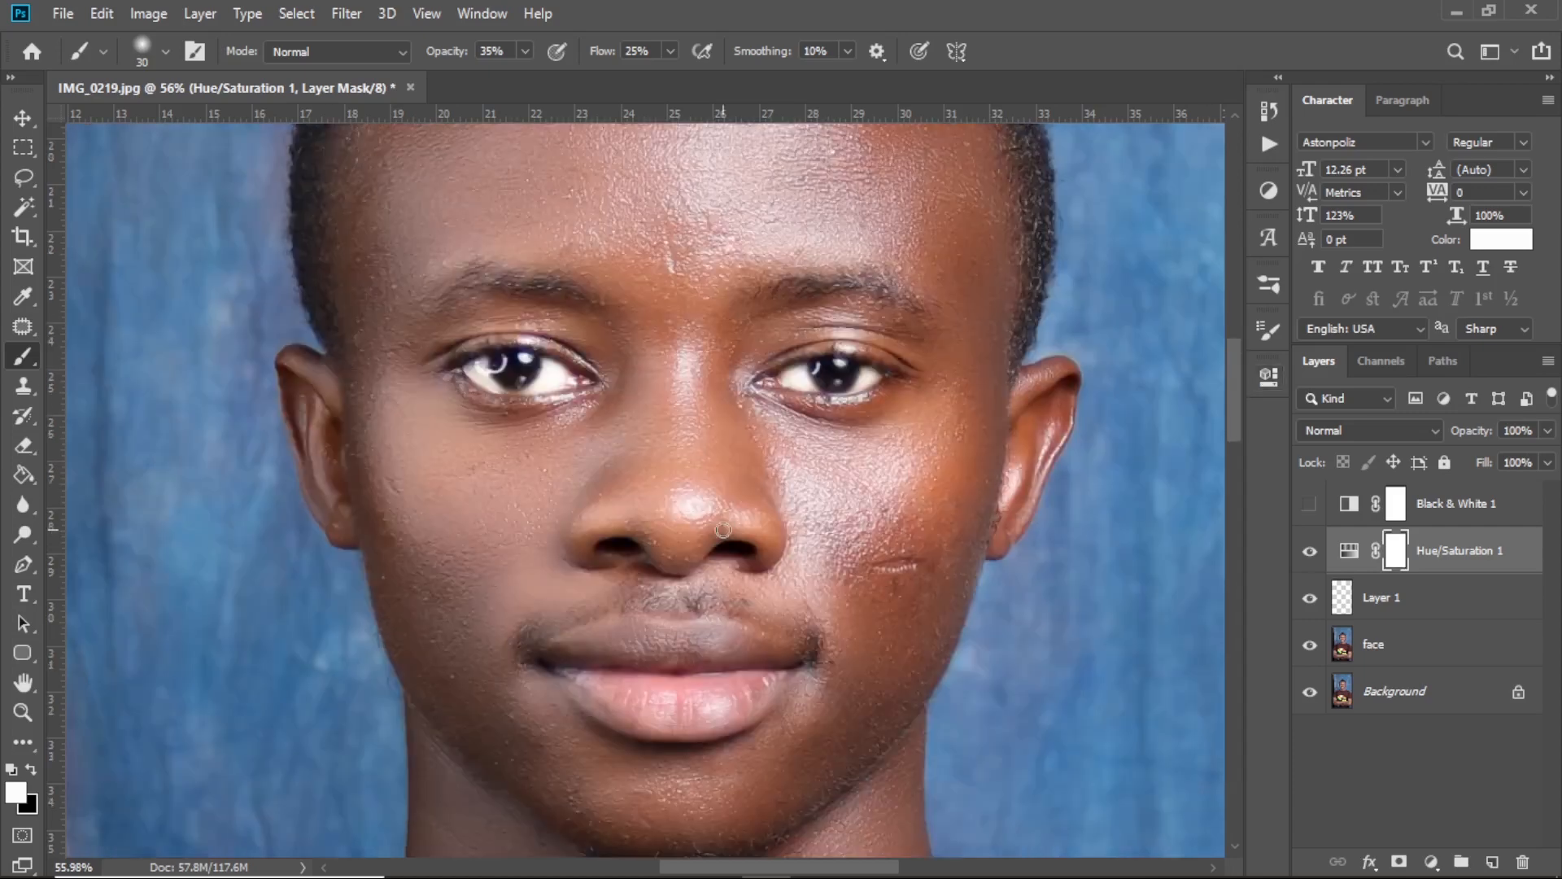
scroll(779, 175, "up", 3)
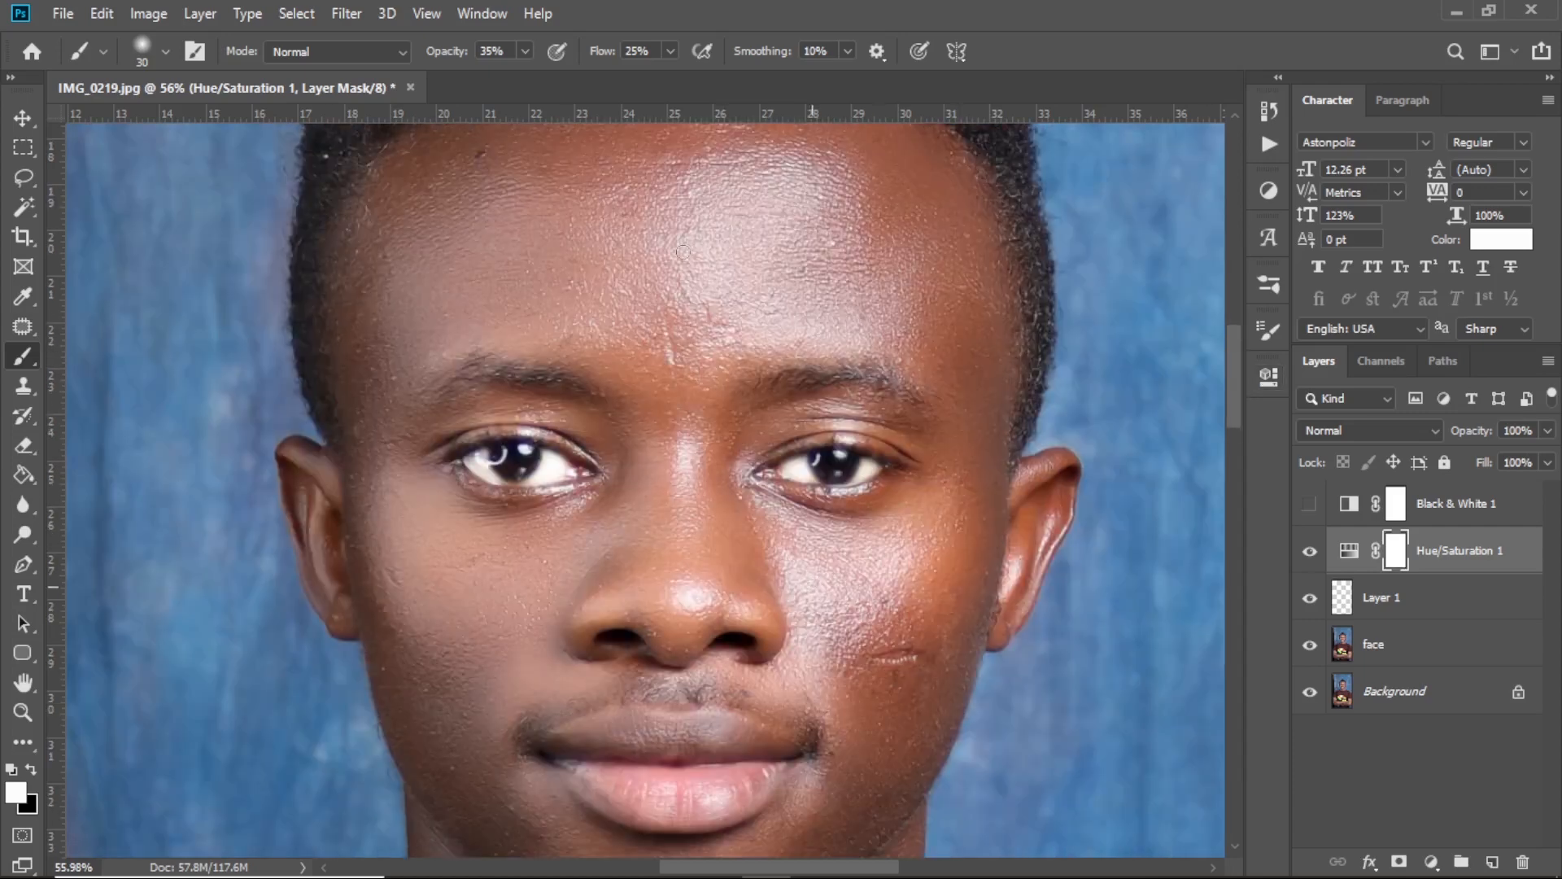
Group the Black & White, Hue/Saturation, Layer 1 and face layers together above the Background
left_click(1446, 503)
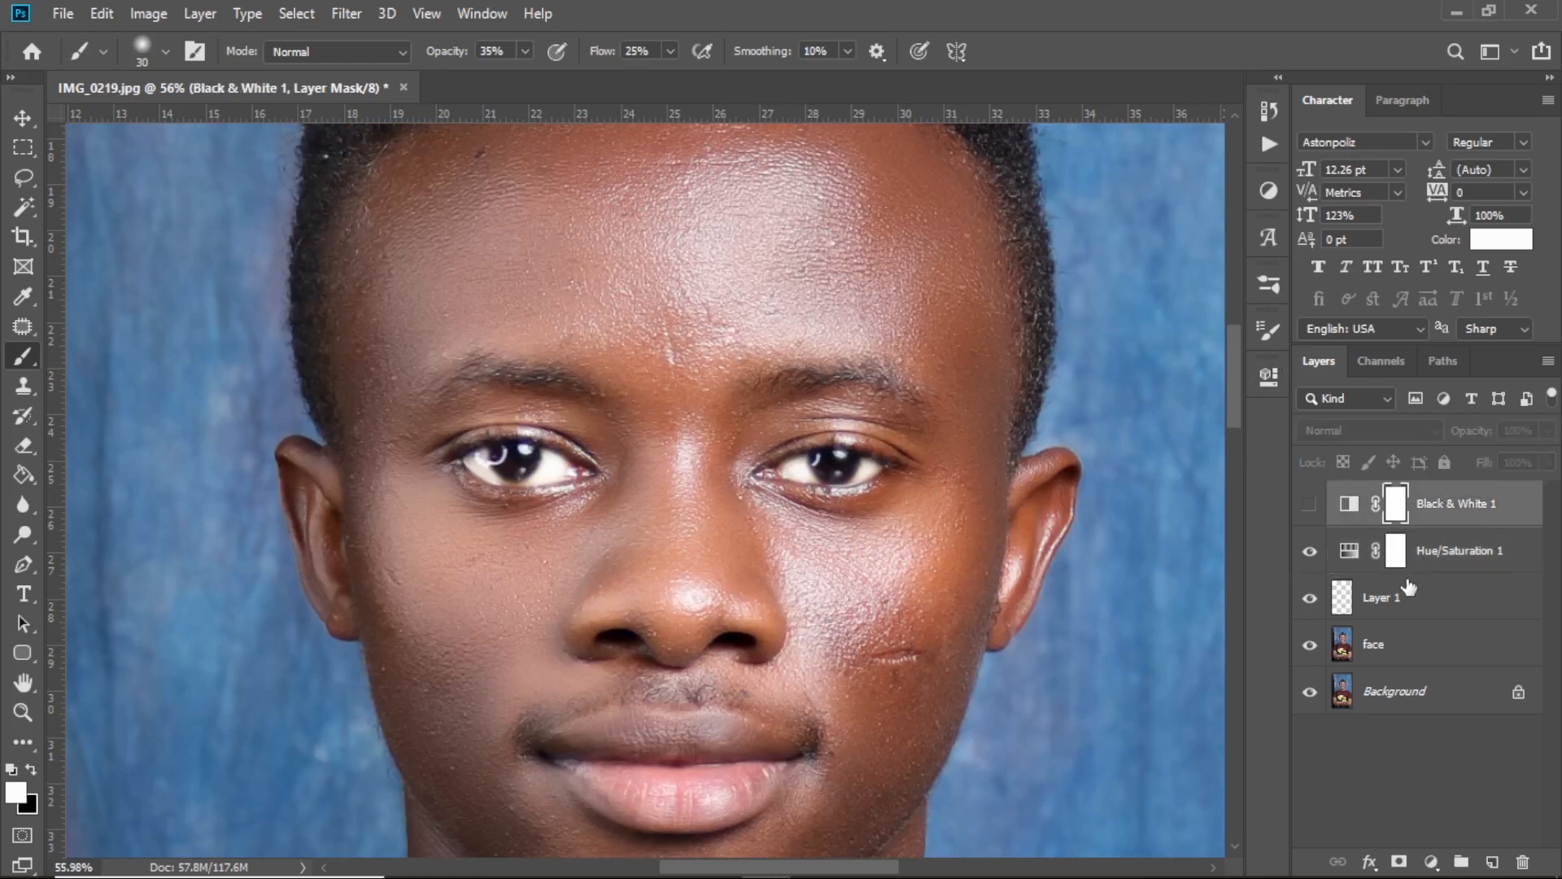
left_click(1407, 665, "shift")
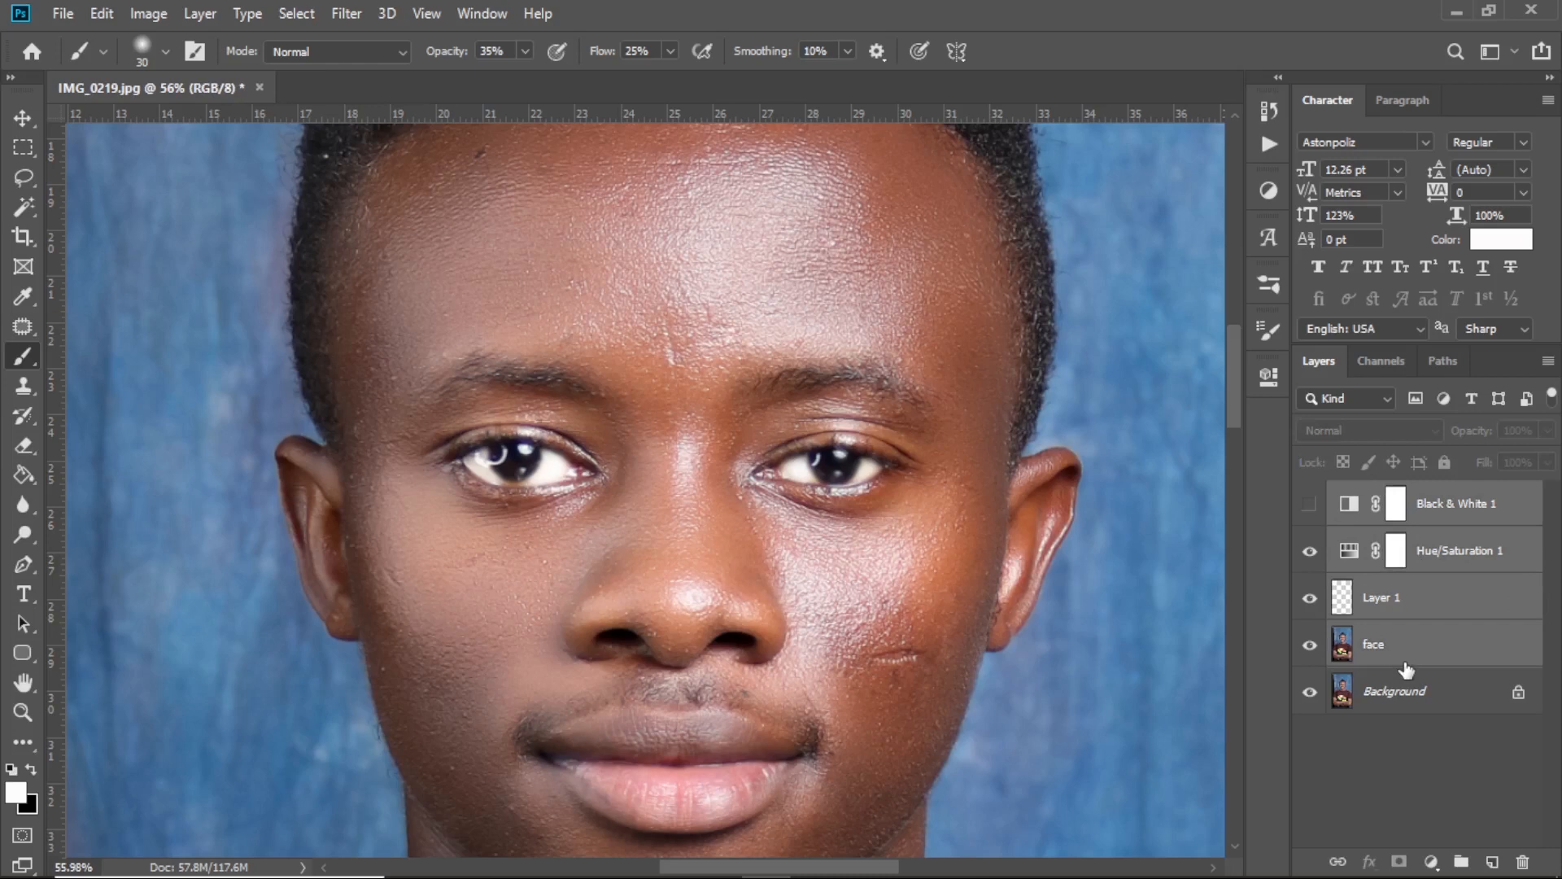
key("ctrl+g")
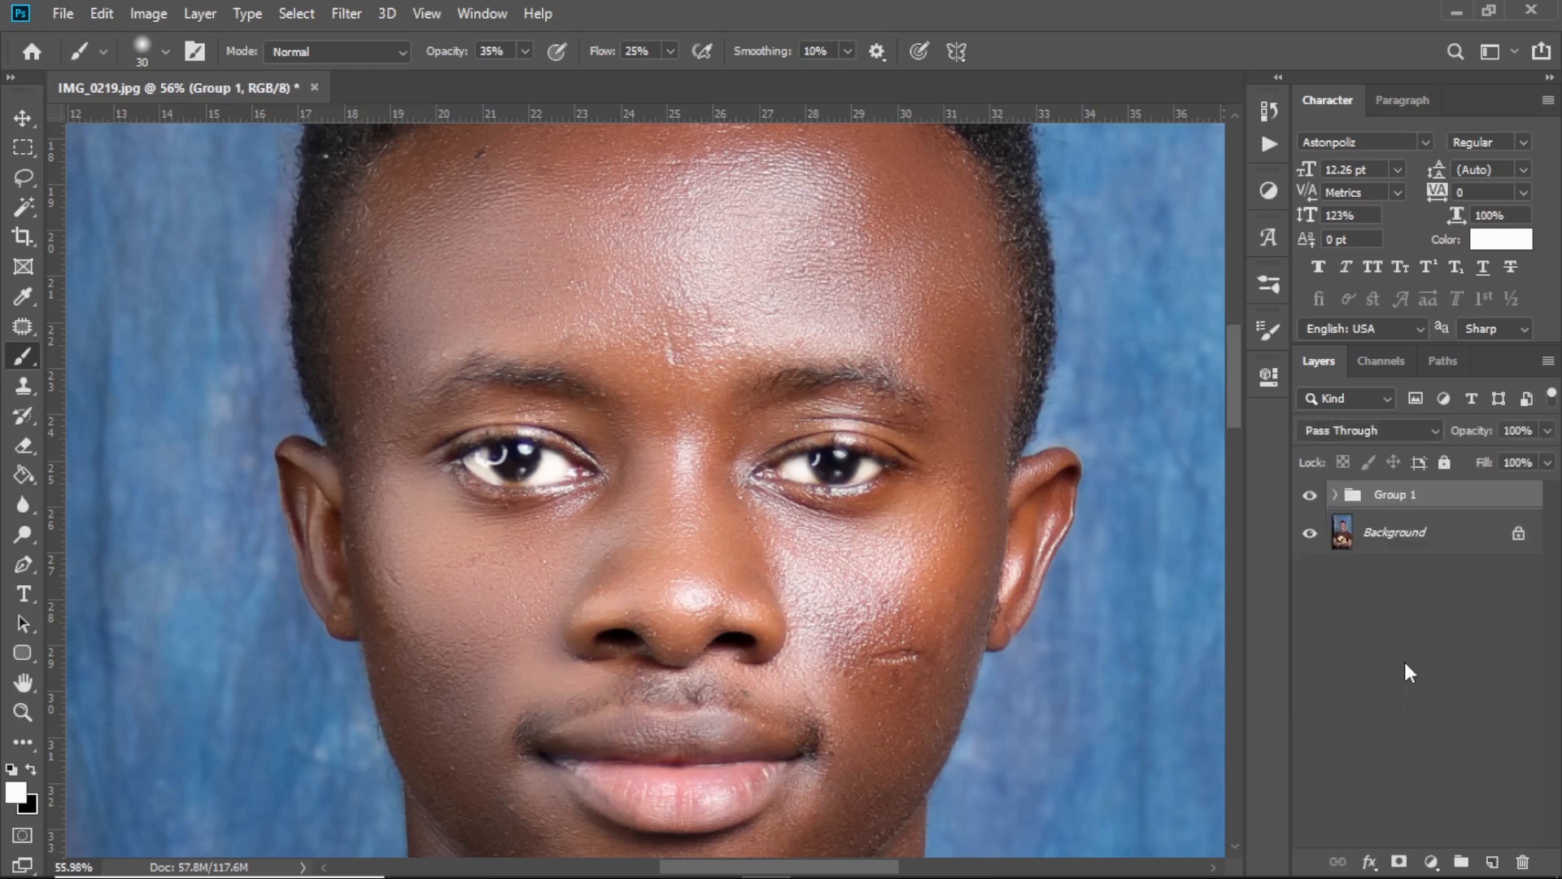
Compare the retouched portrait with the original by toggling the visibility of the layer group
left_click(1311, 498)
left_click(1311, 498)
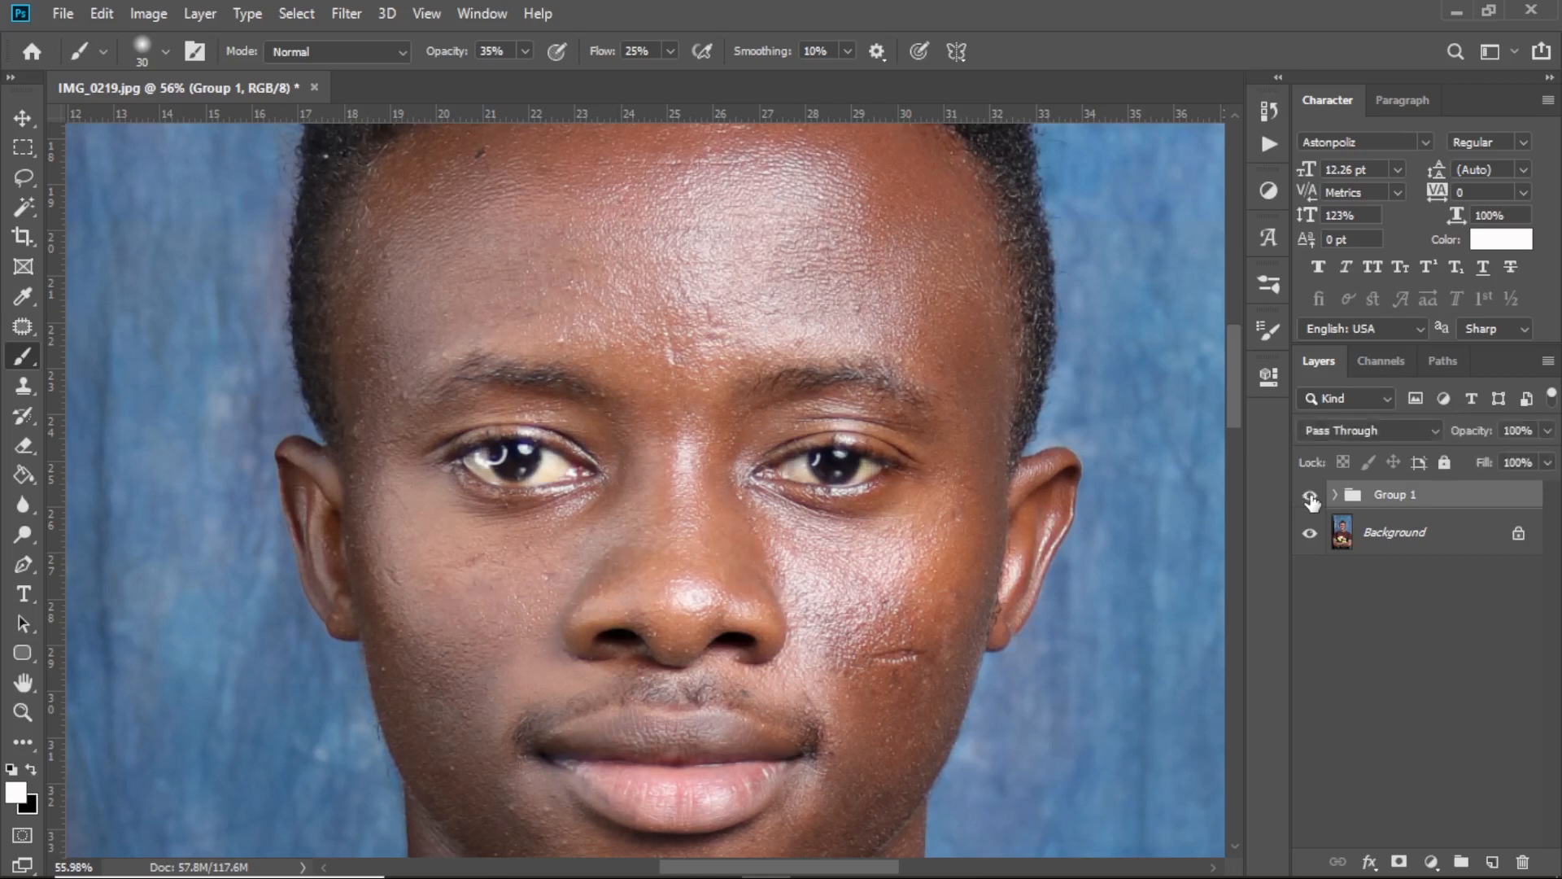
left_click(1311, 498)
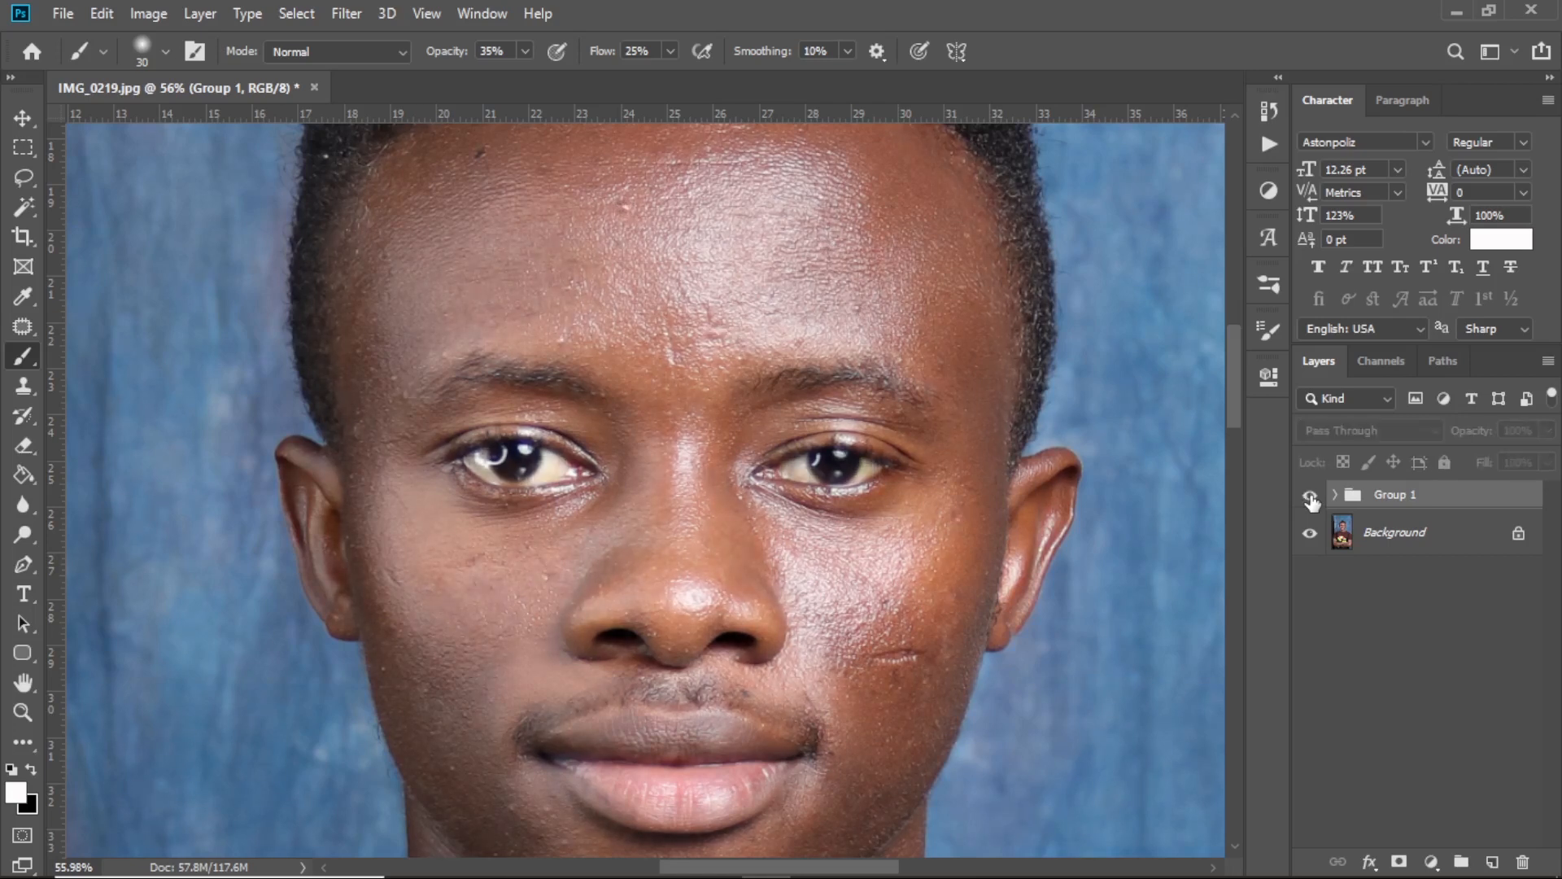
left_click(1311, 498)
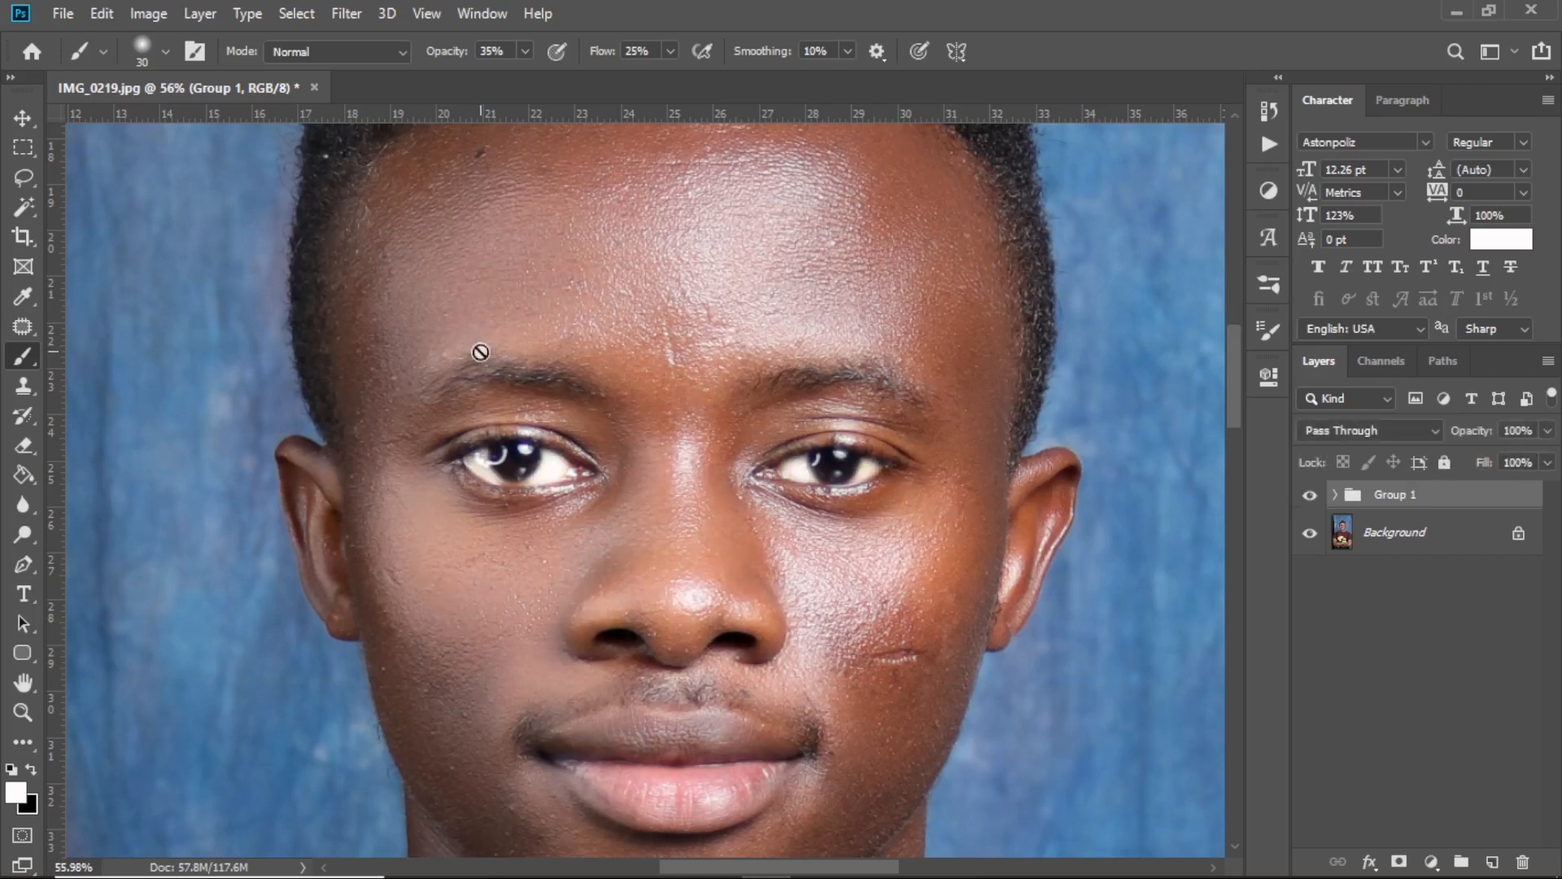